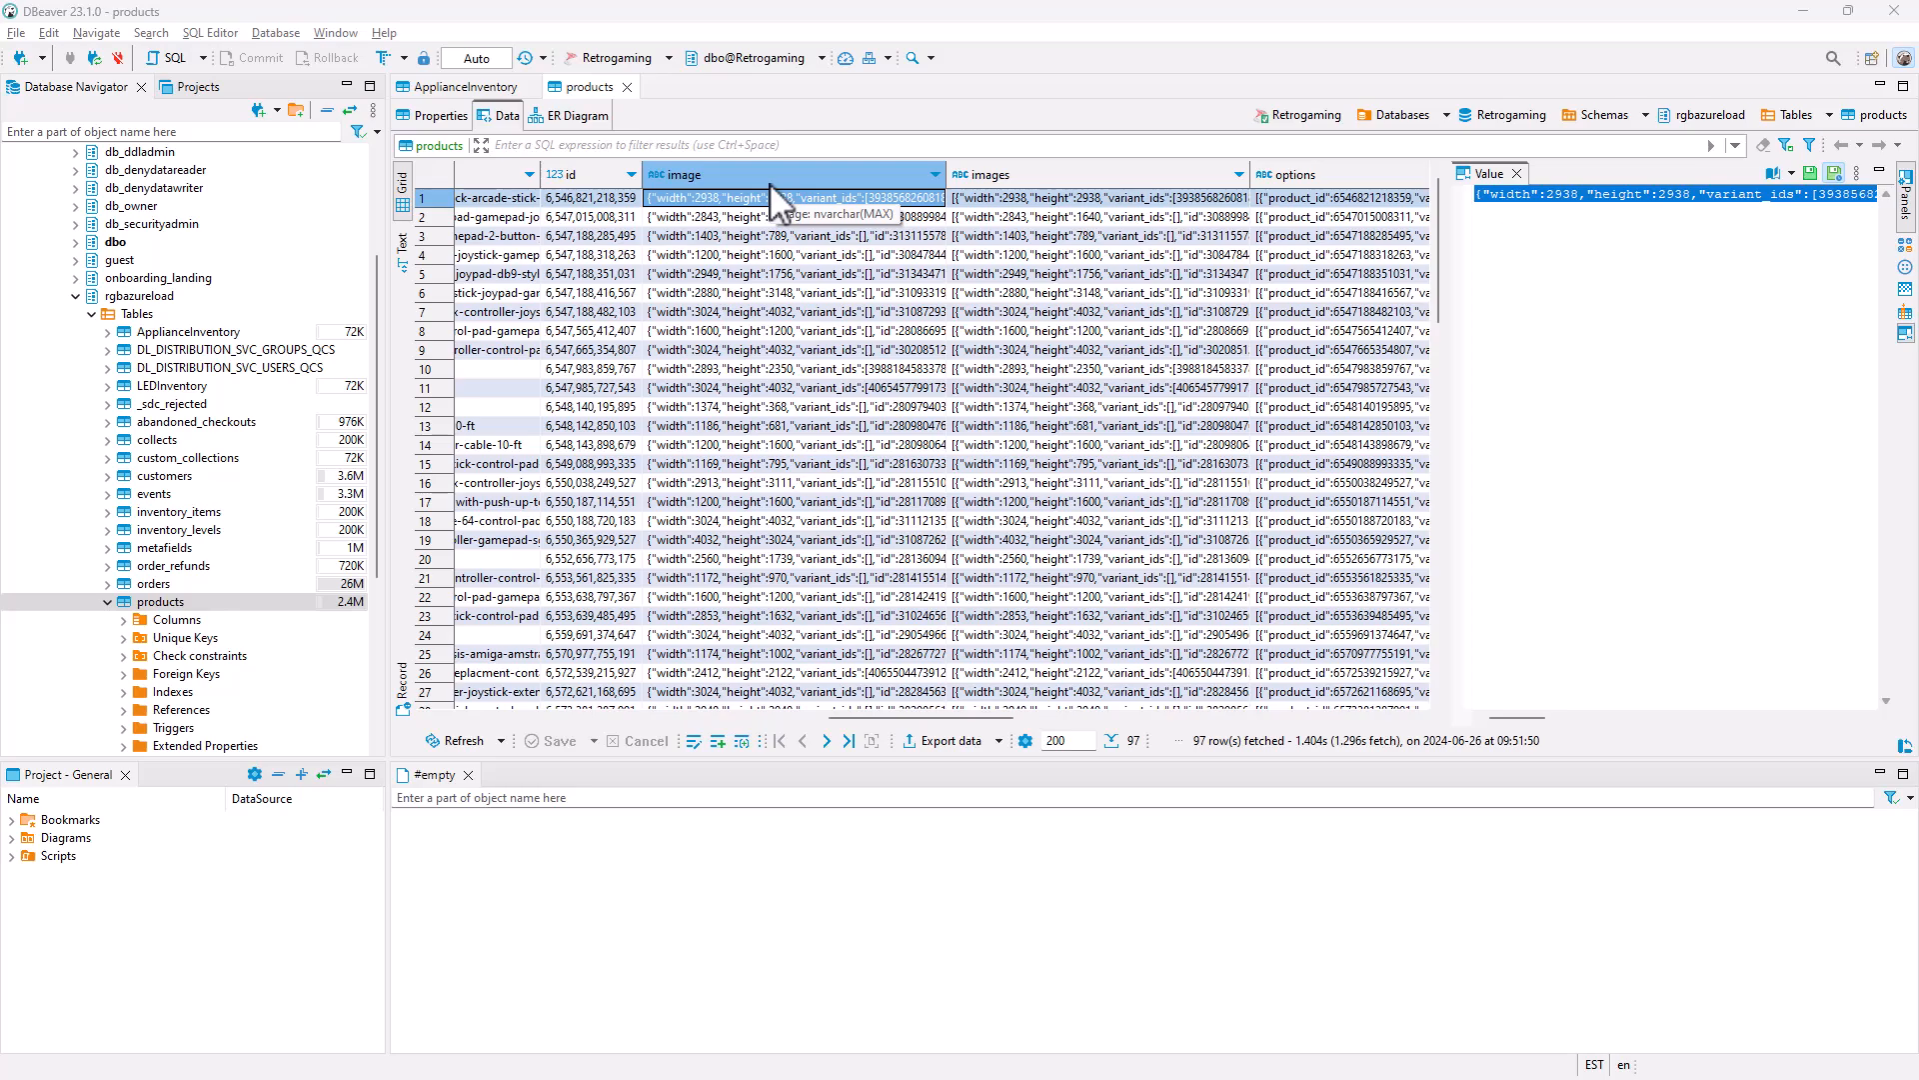
# Step: Copy the complete image JSON of the third row in the products table from the value viewer
pyautogui.click(771, 217)
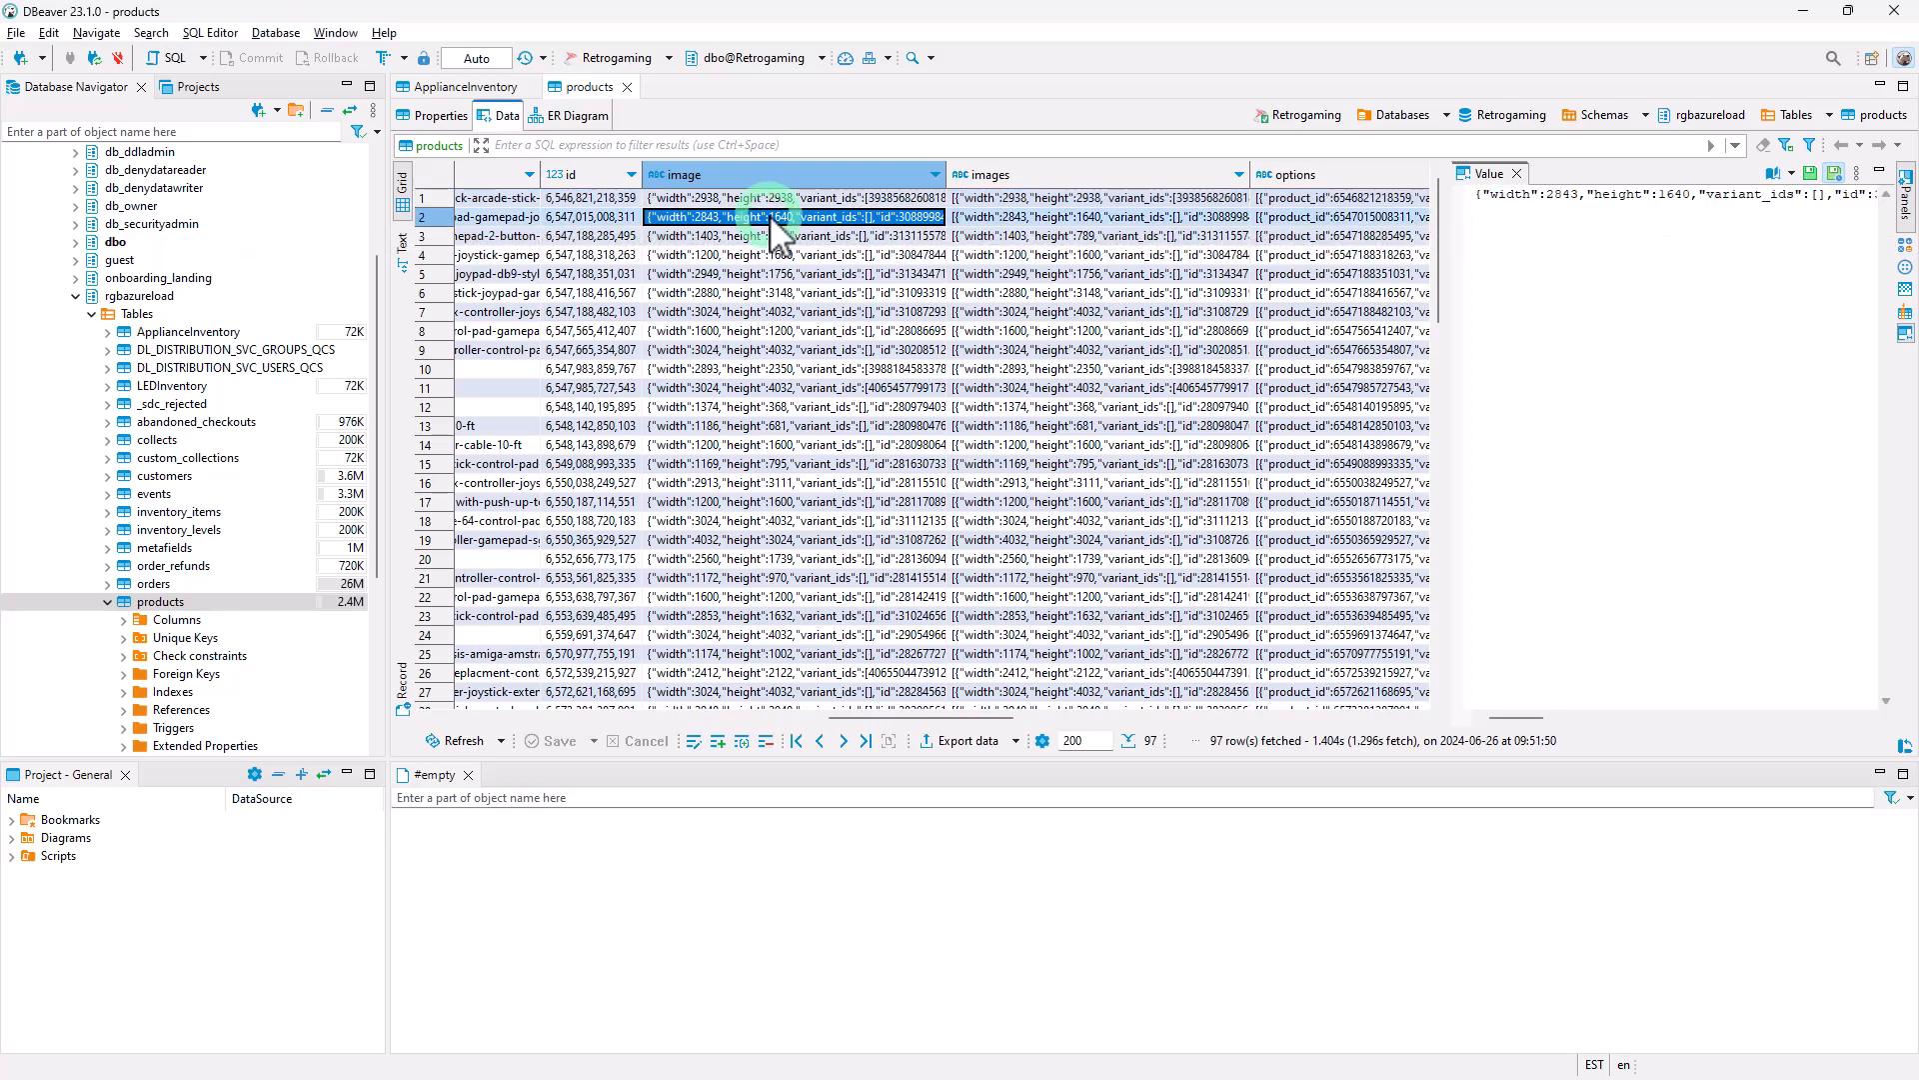
pyautogui.click(774, 236)
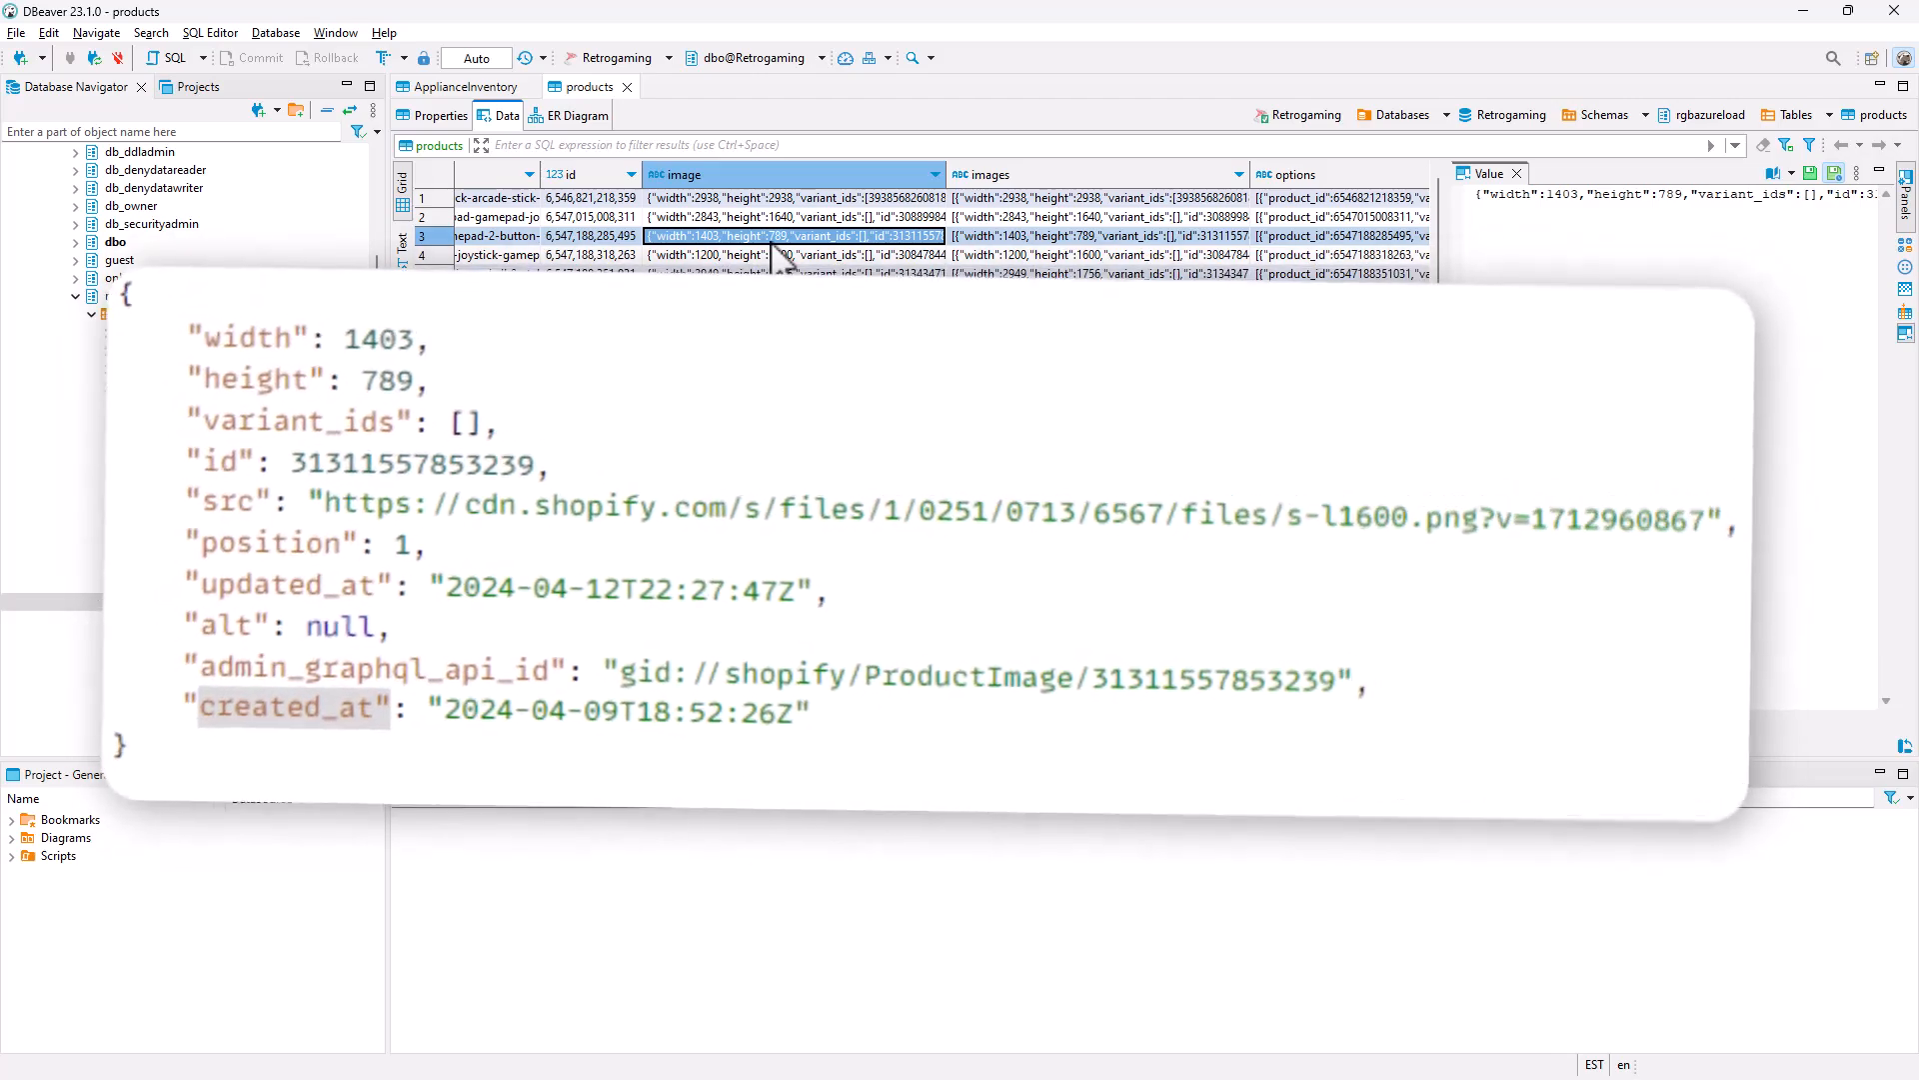
pyautogui.click(1581, 213)
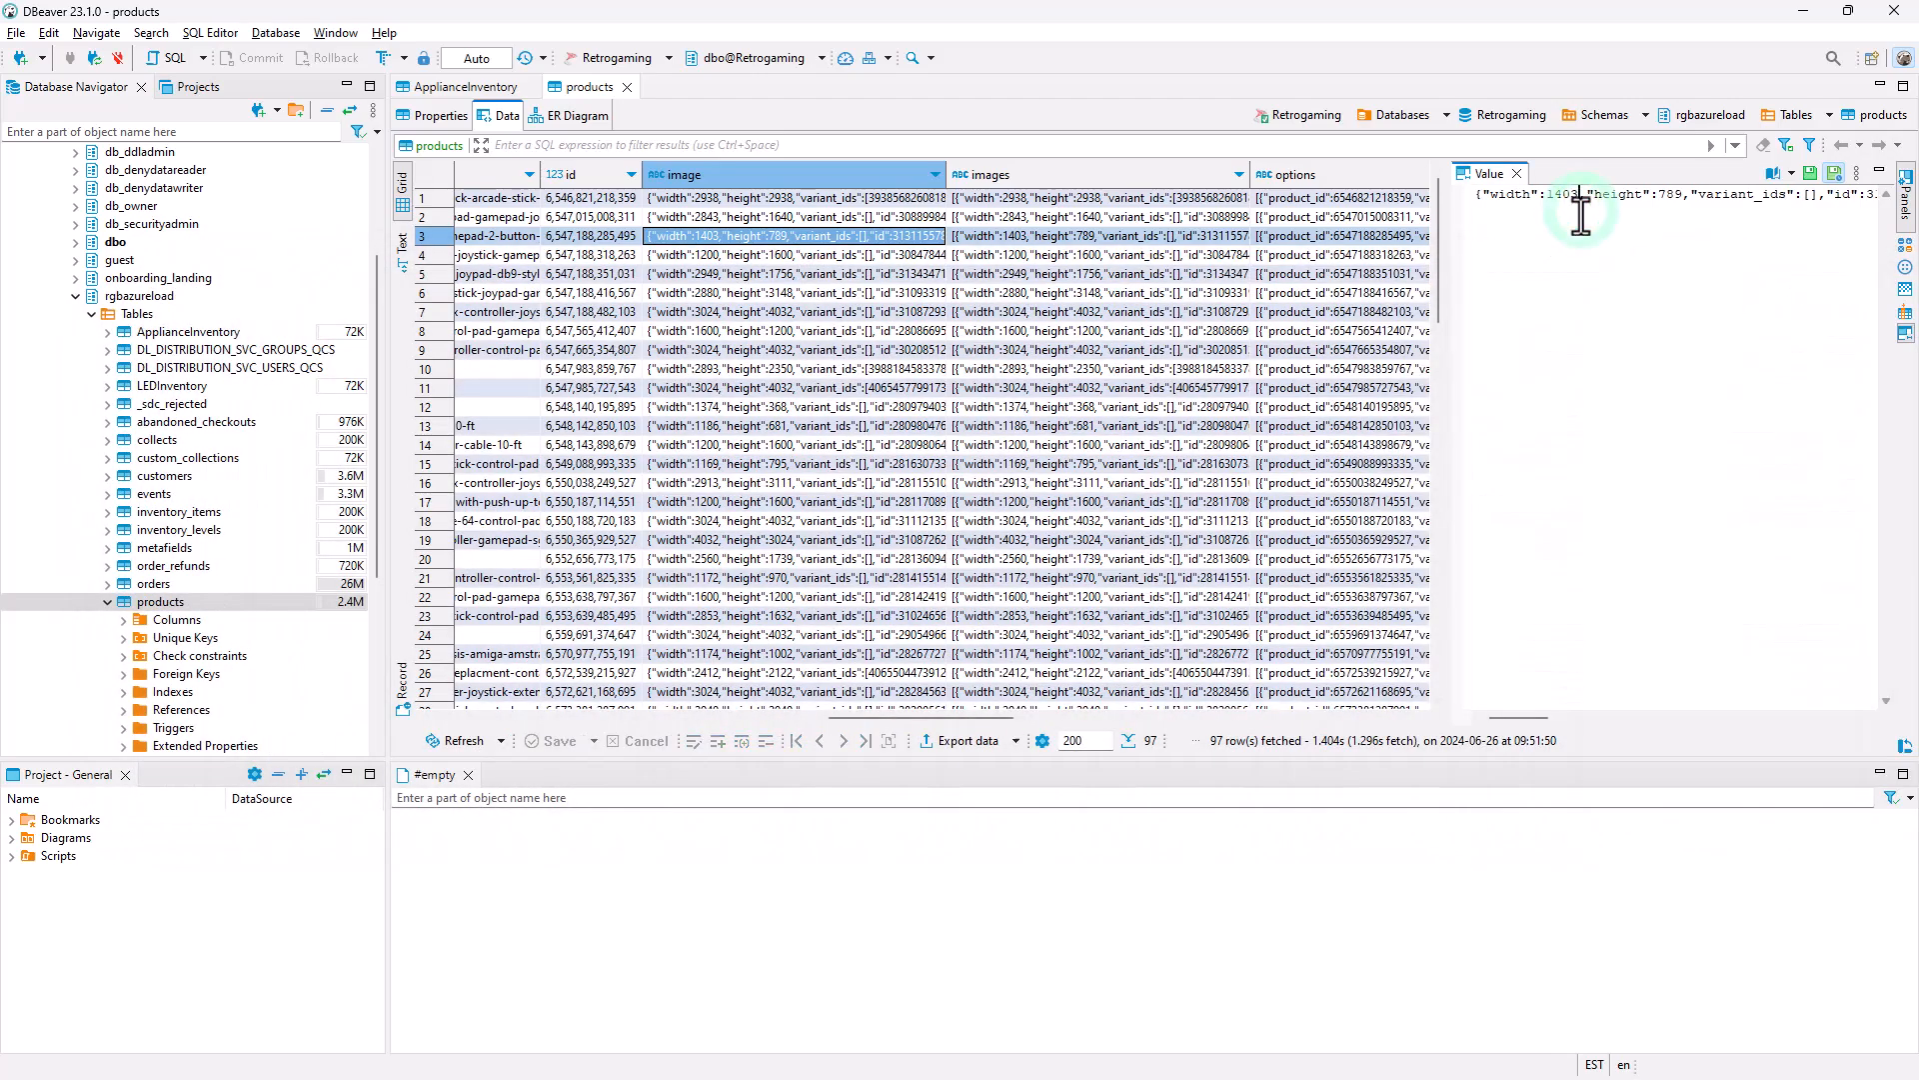
pyautogui.hotkey('ctrl', 'a')
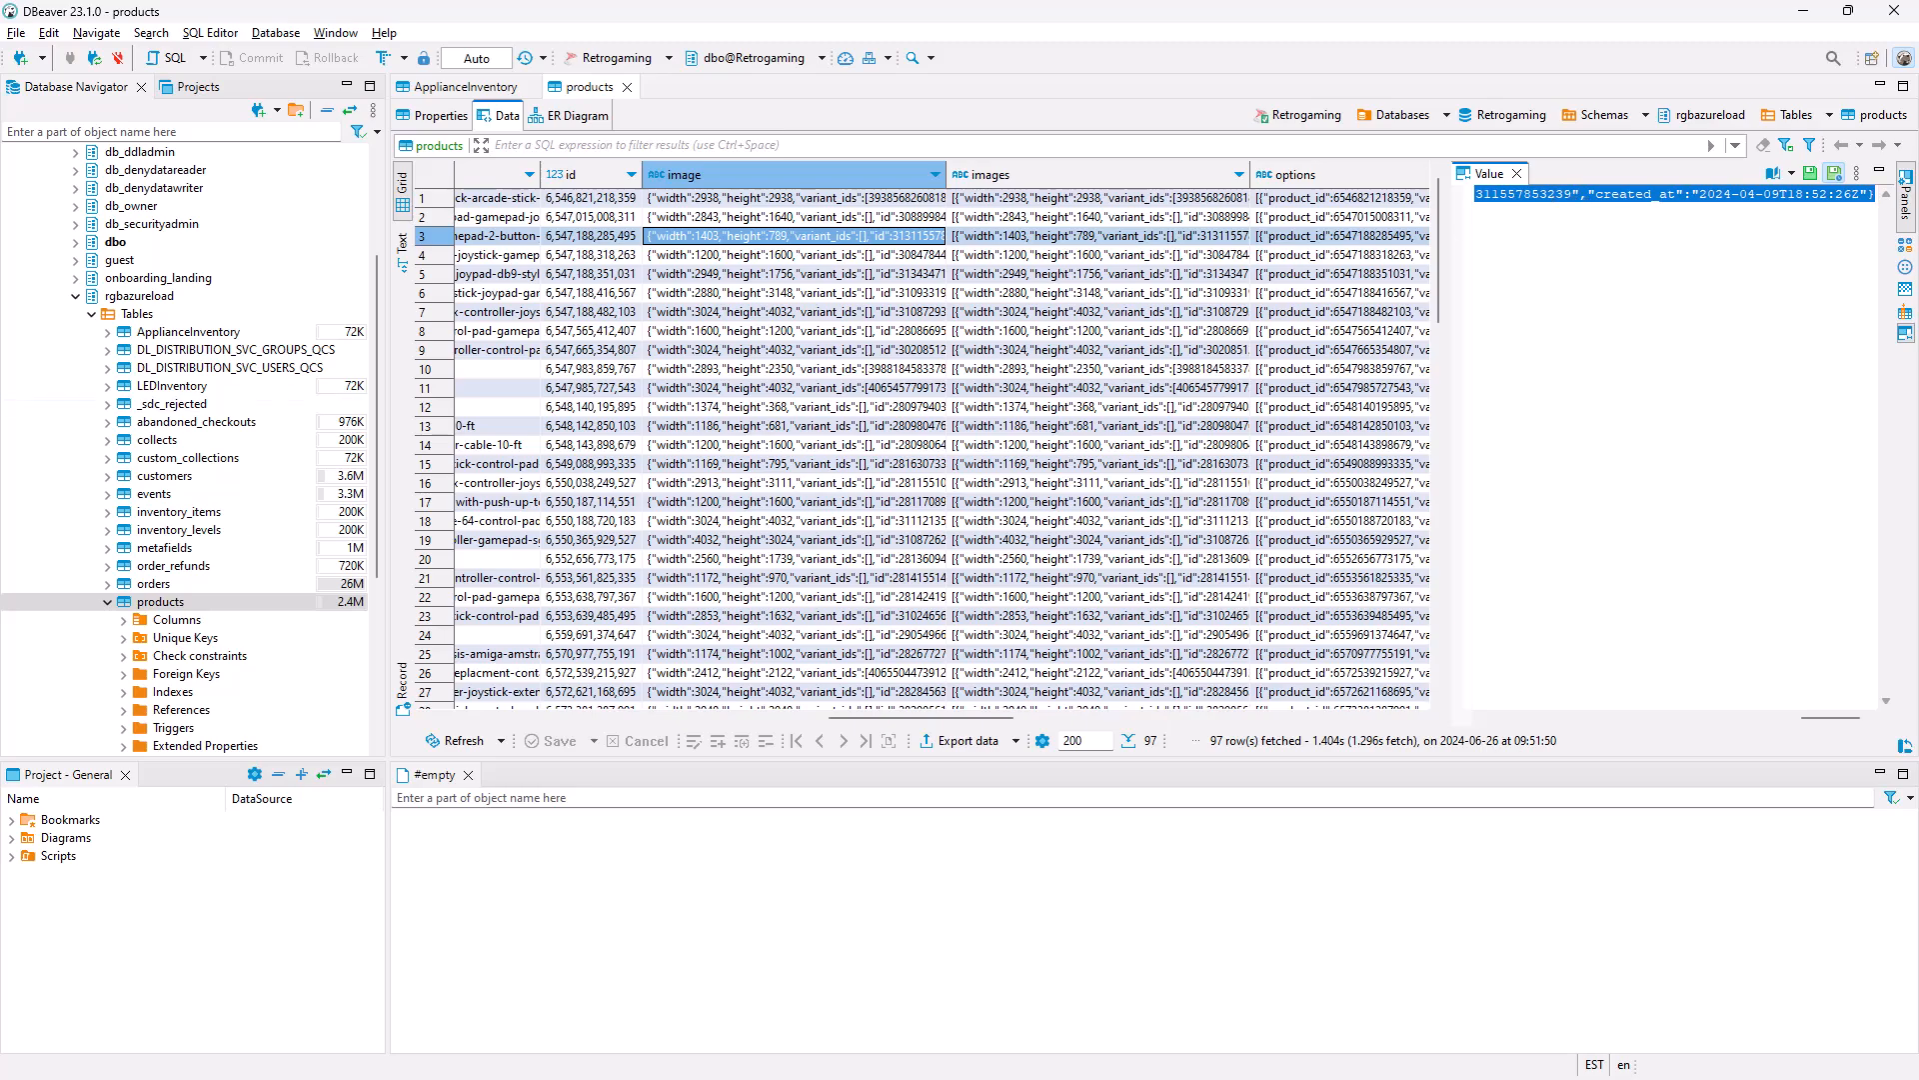
# Step: Switch to Chrome, load a fresh JSONLint page from the JSON Tools bookmarks and reduce the page zoom
pyautogui.hotkey('alt', 'Tab')
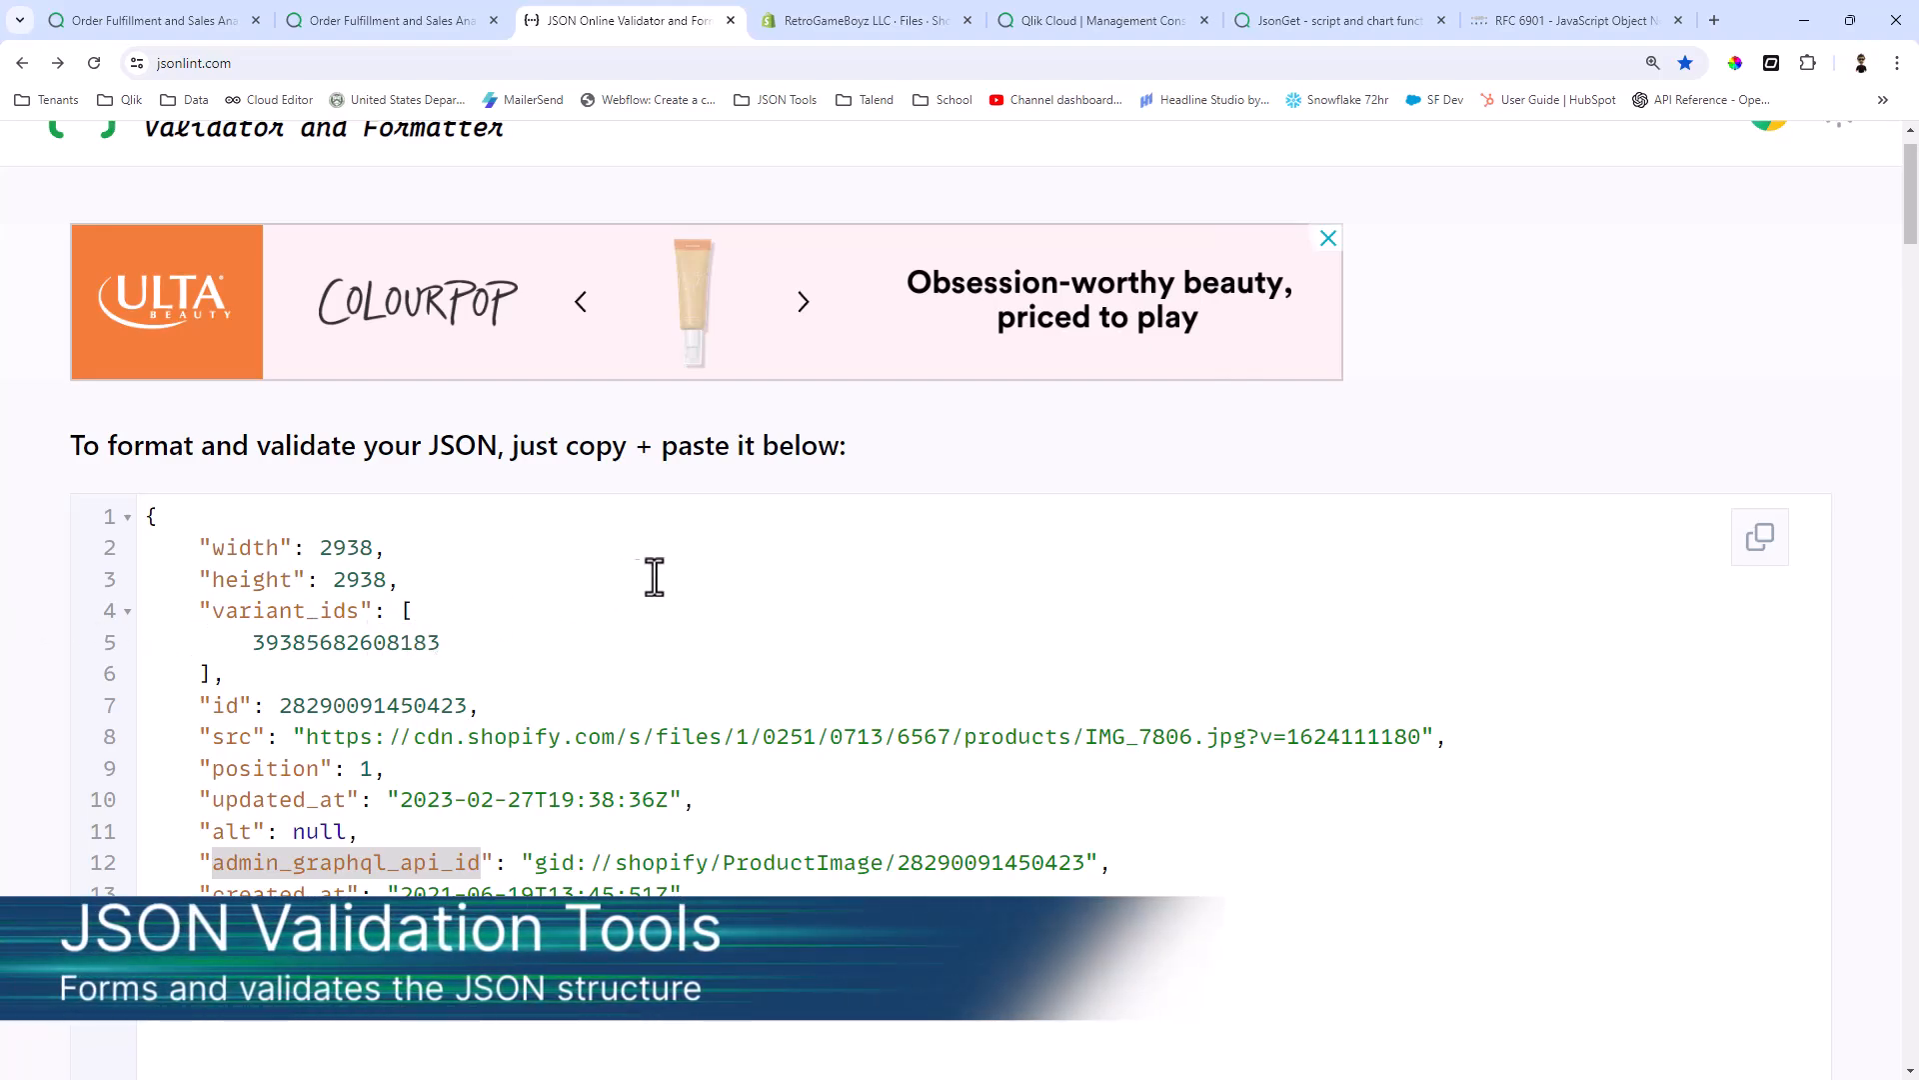
pyautogui.click(781, 101)
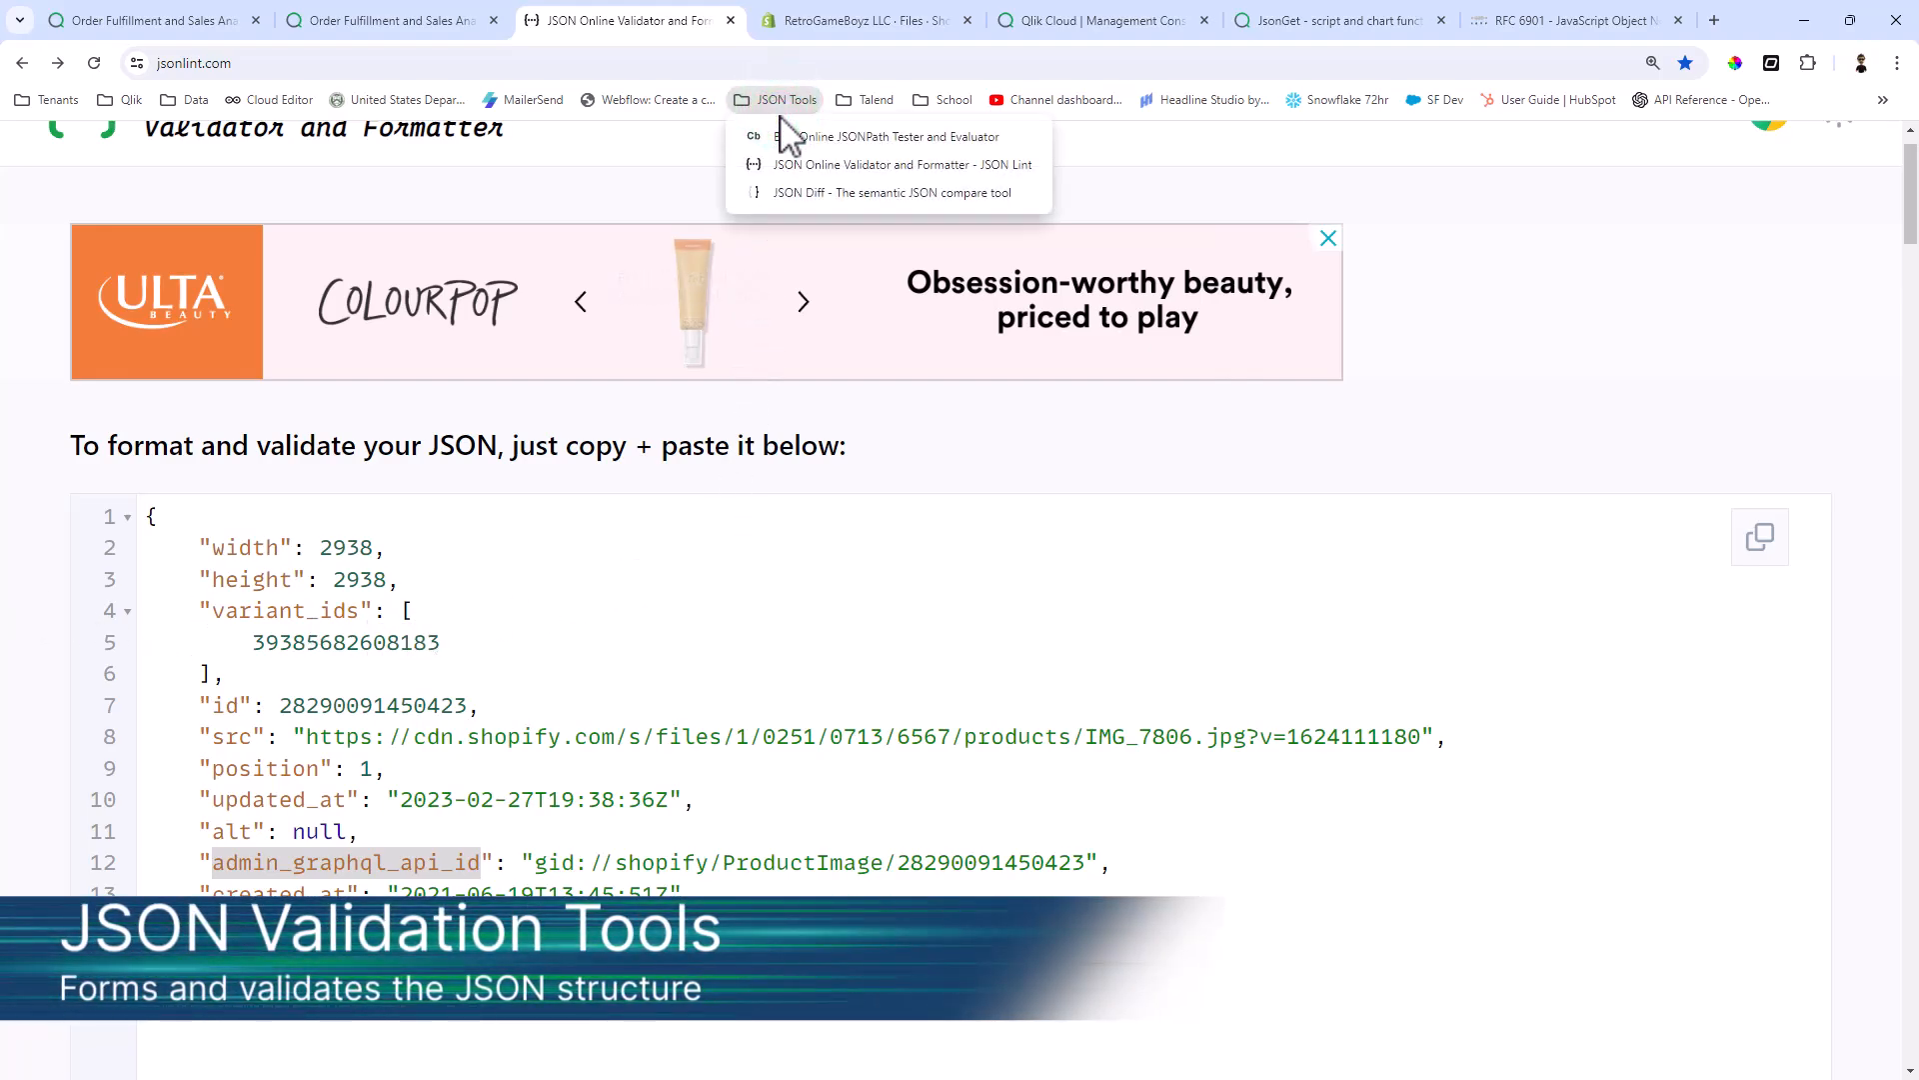
pyautogui.click(800, 165)
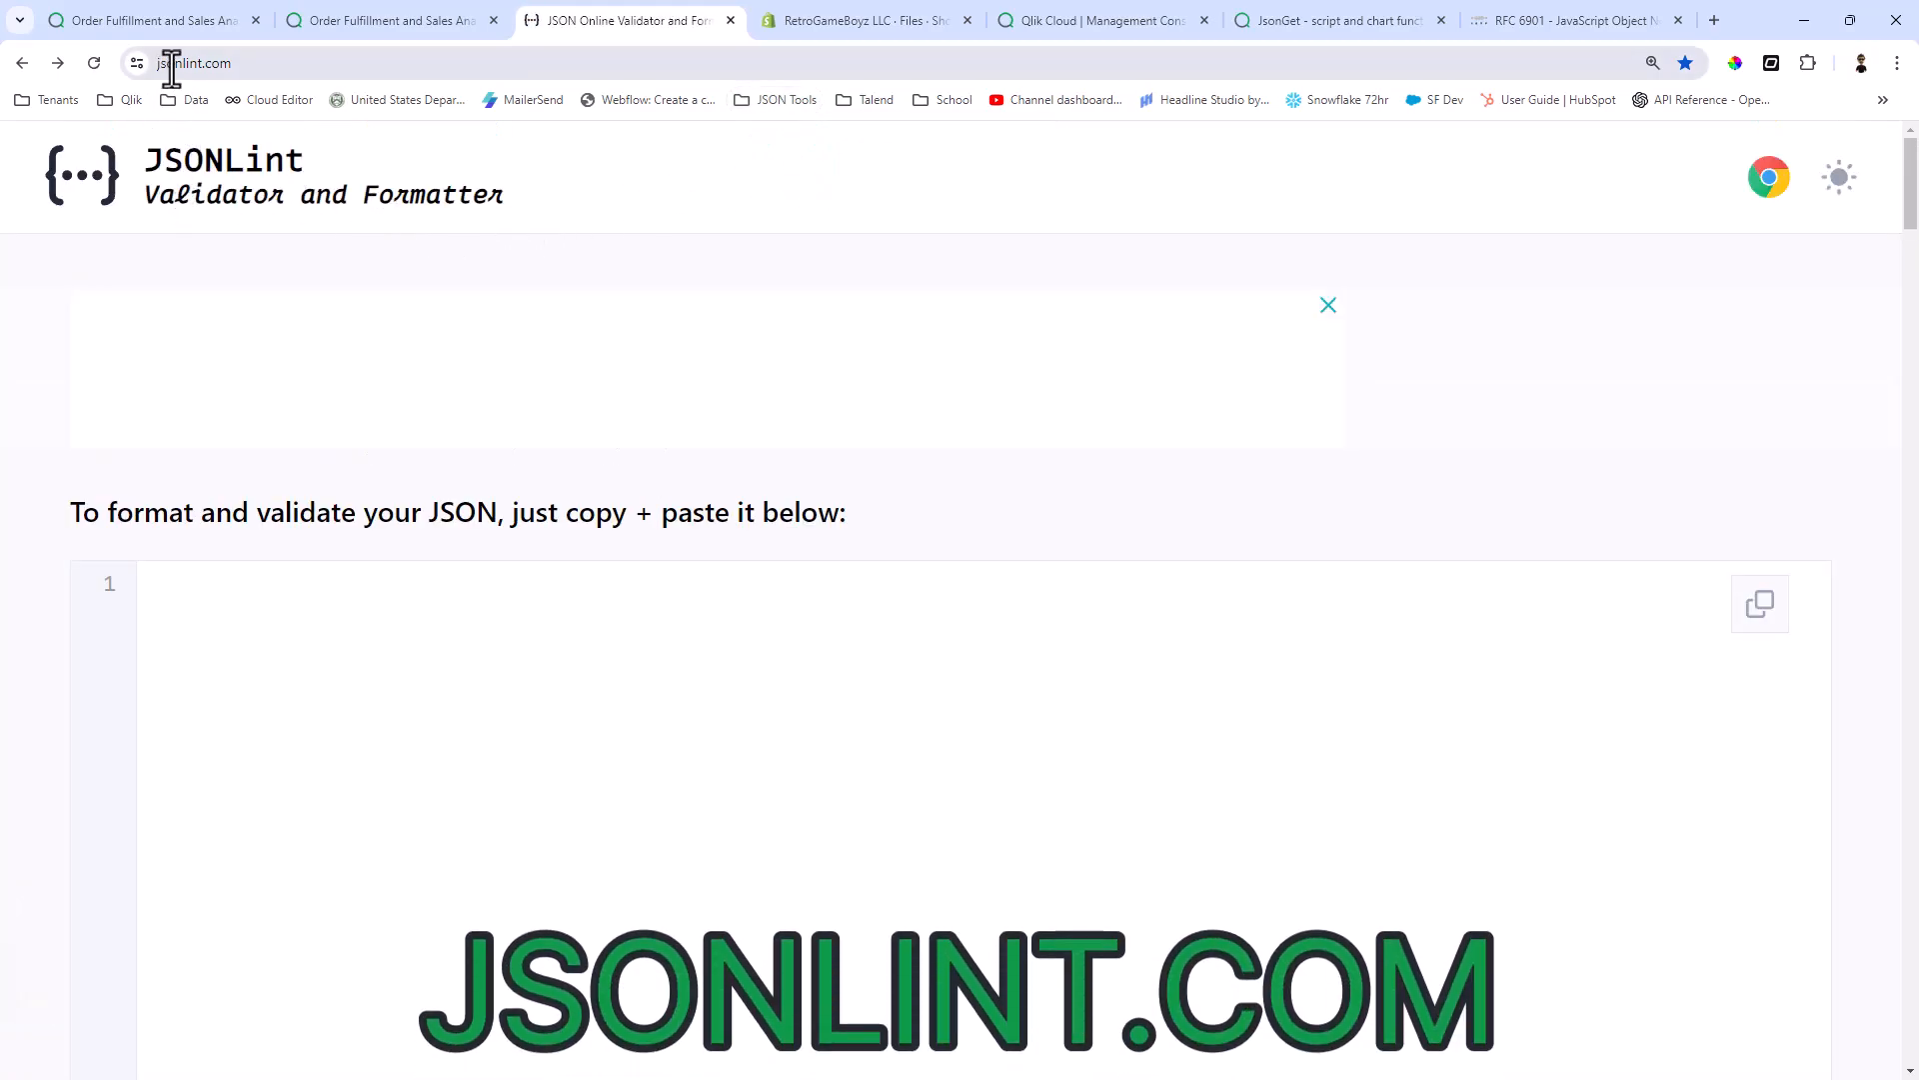
pyautogui.click(1897, 63)
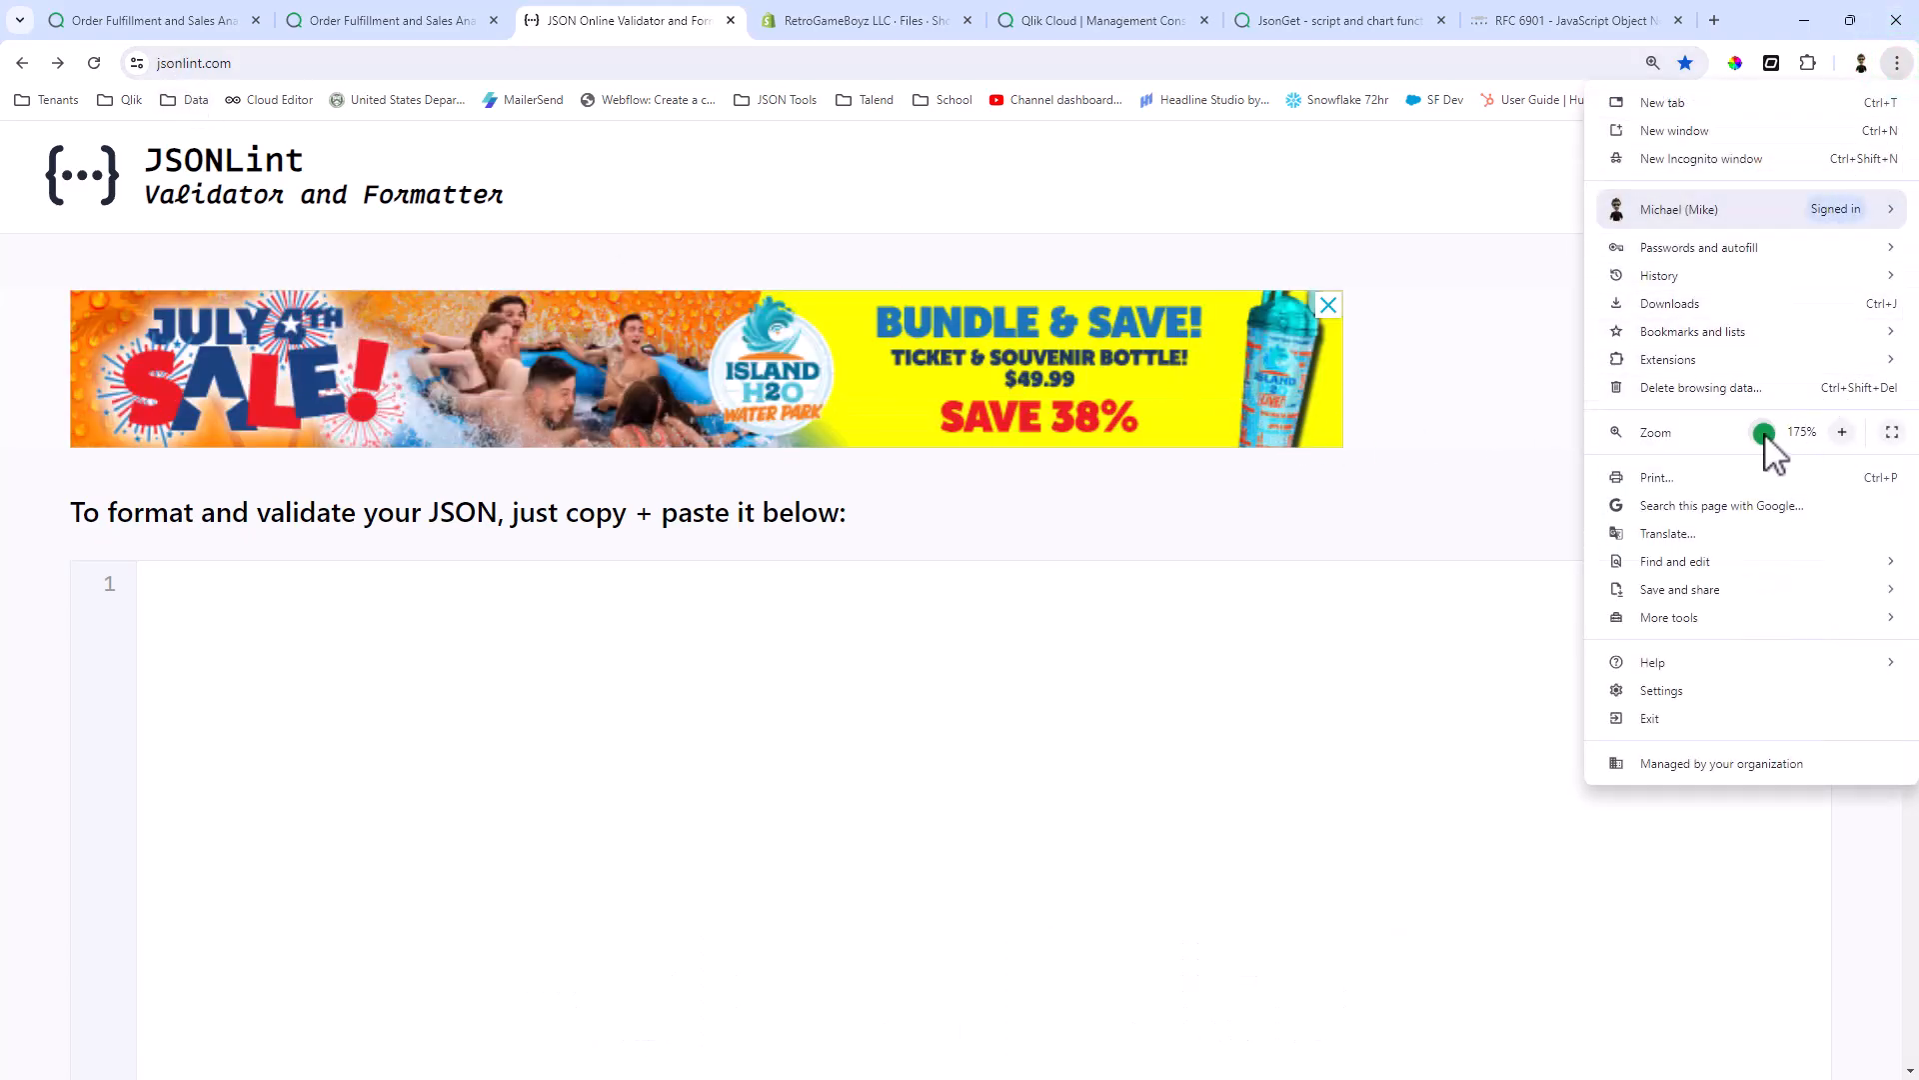
pyautogui.click(1764, 432)
pyautogui.click(1764, 432)
pyautogui.click(1764, 432)
# Step: Paste the copied image JSON into the JSONLint editor, validate it and check the validation result
pyautogui.click(753, 599)
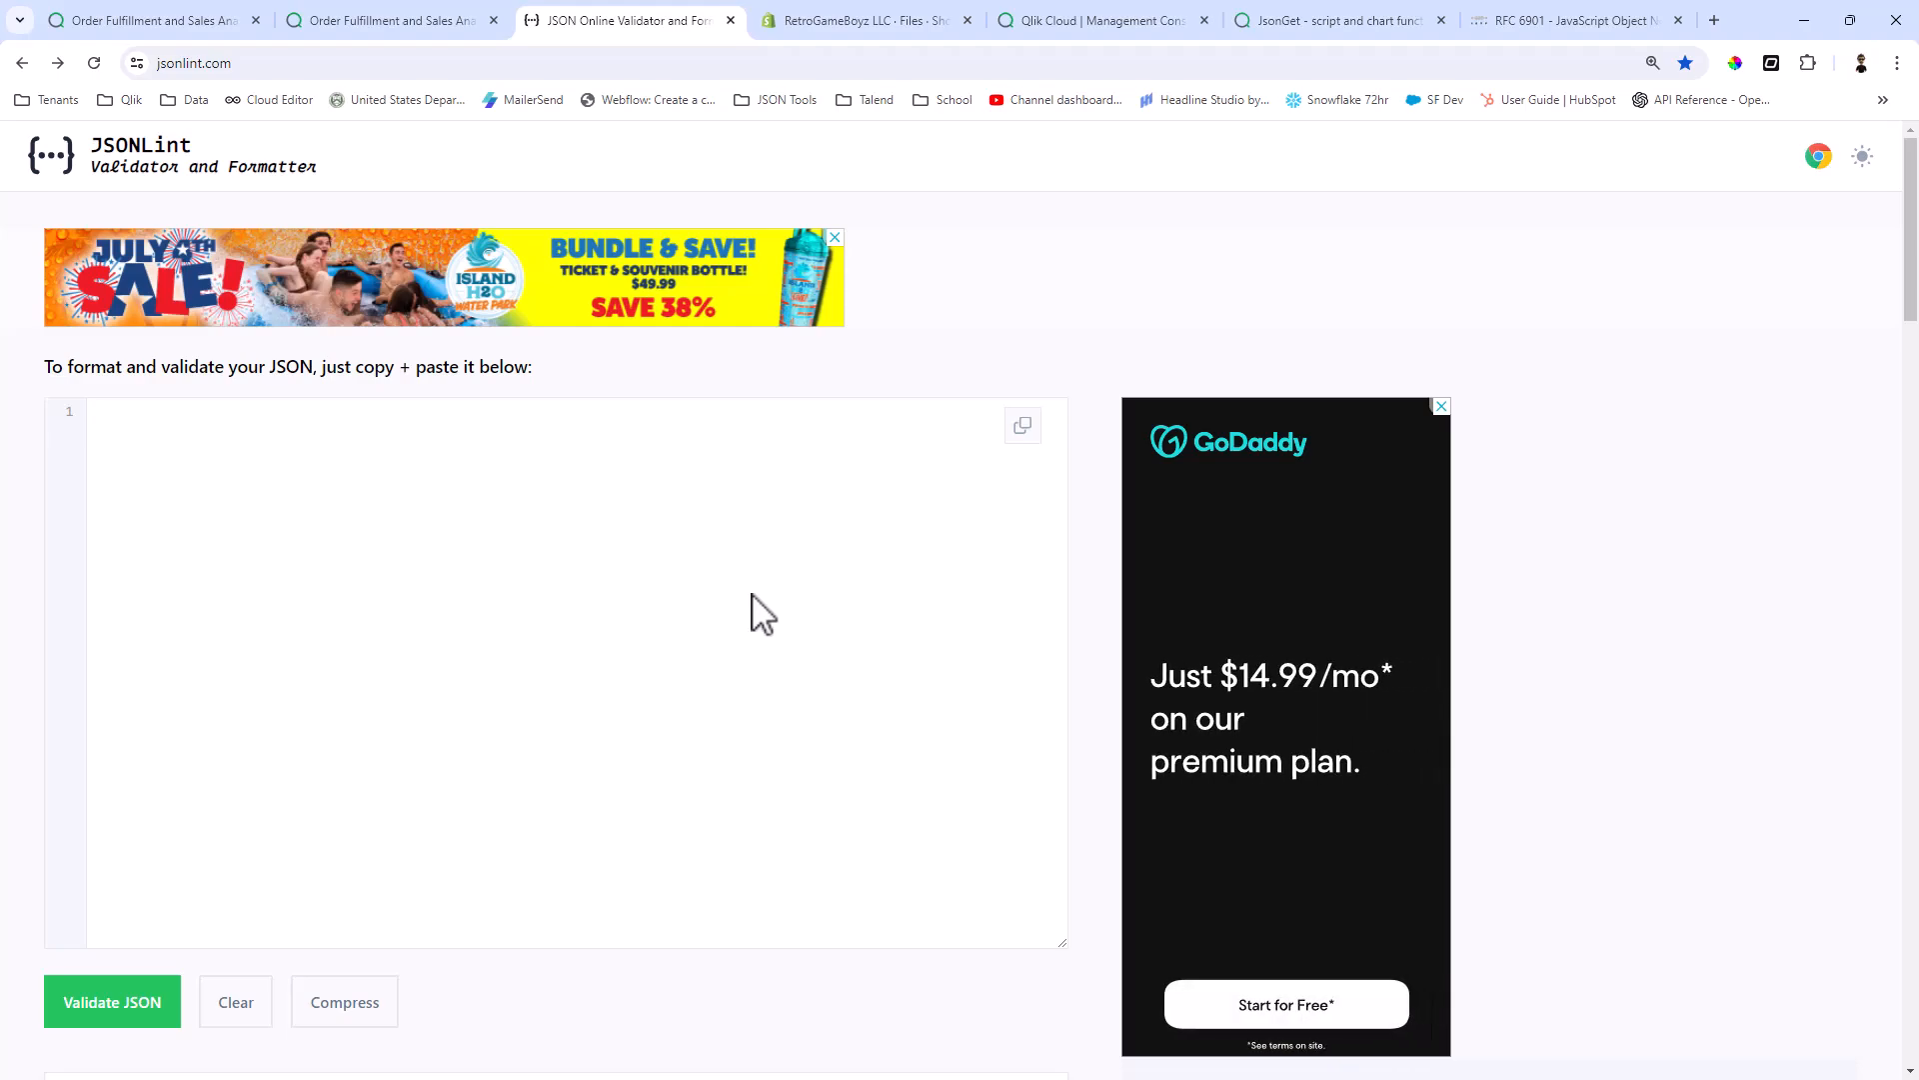
pyautogui.hotkey('ctrl', 'v')
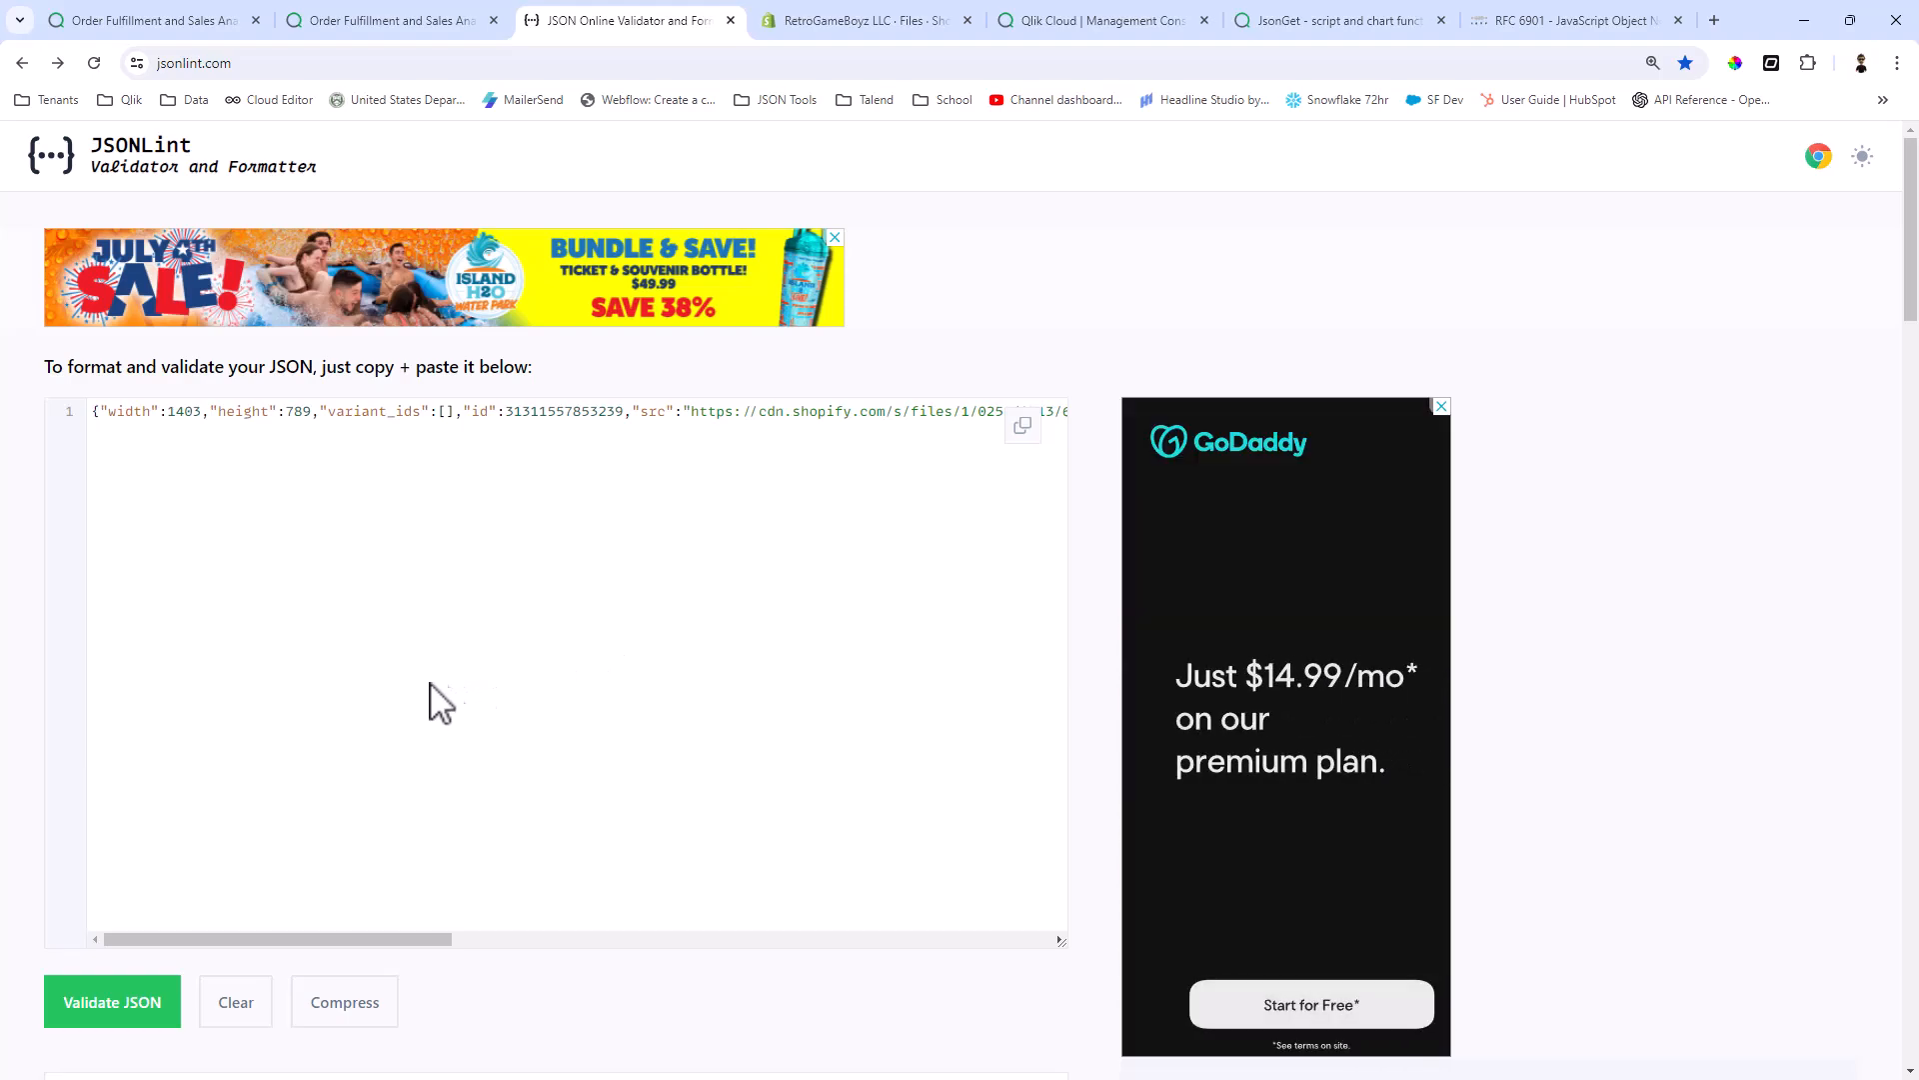
pyautogui.click(118, 1008)
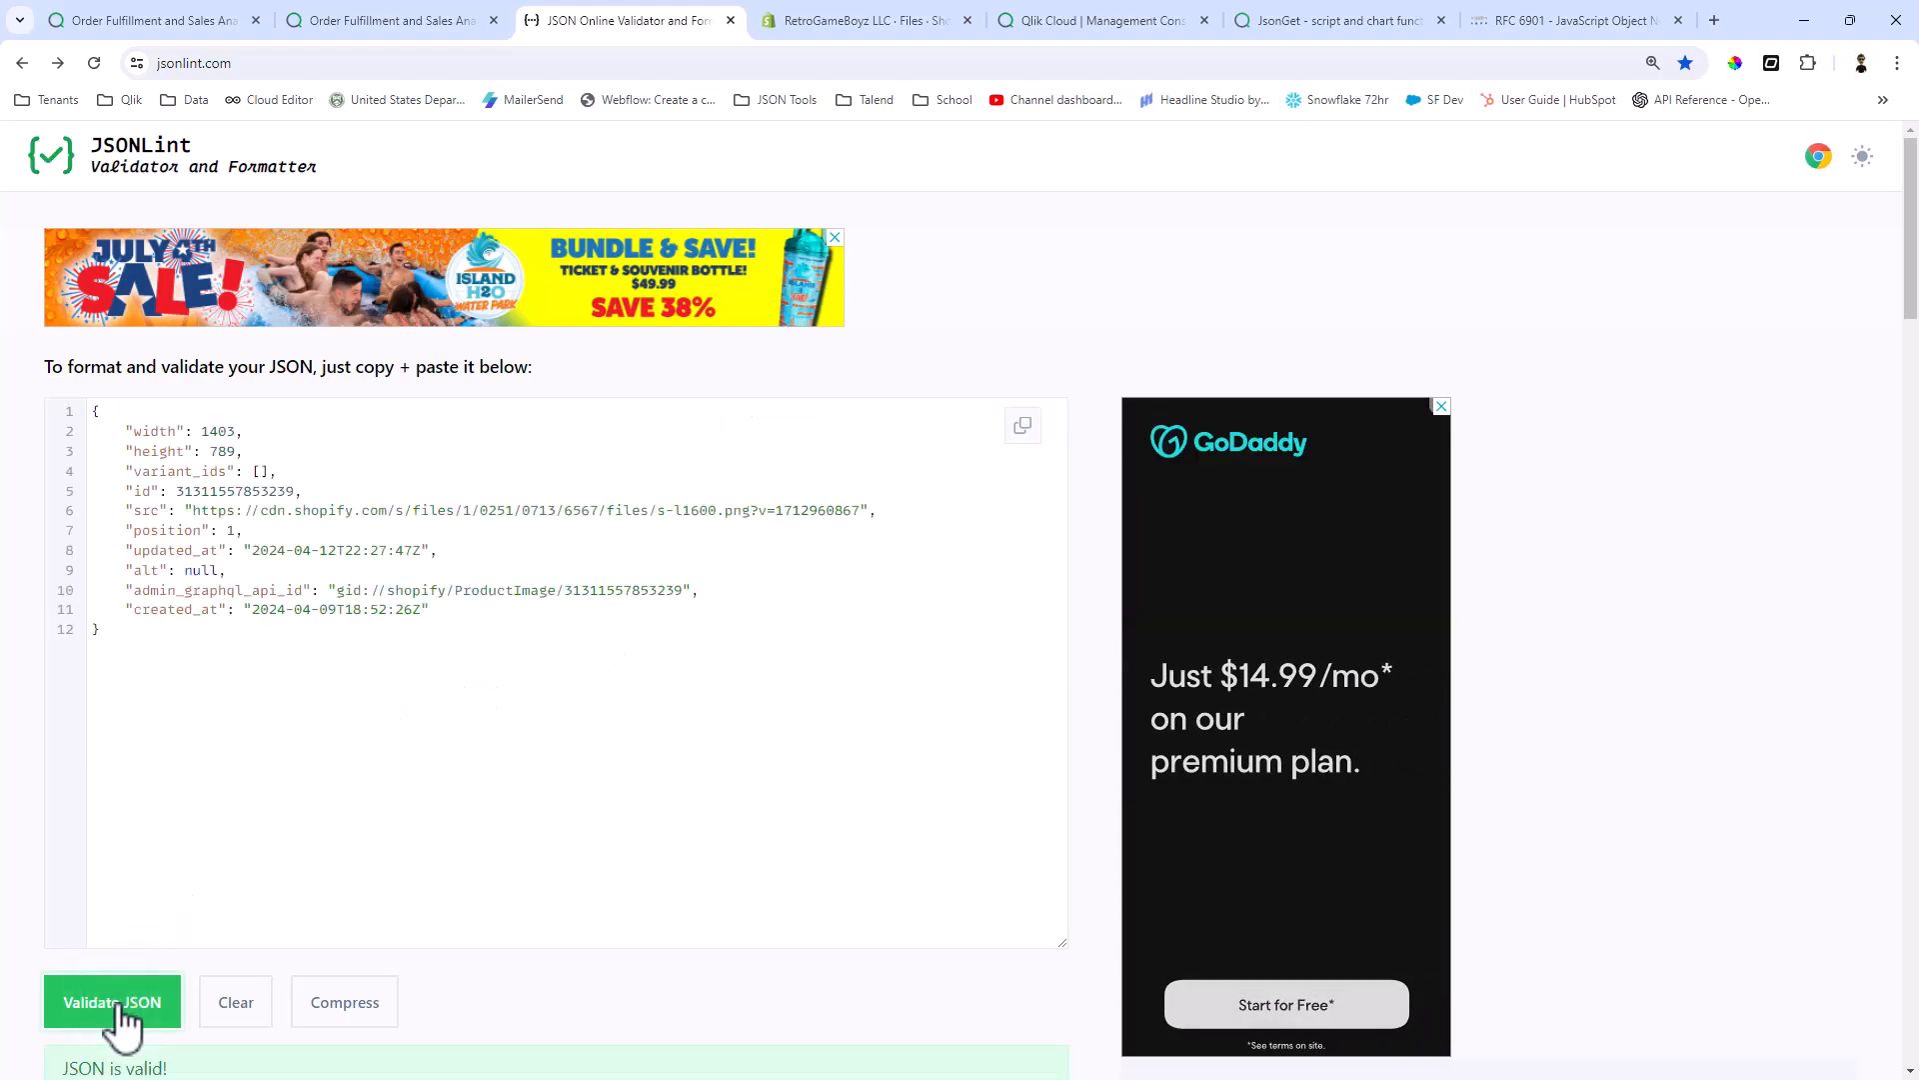
pyautogui.scroll(-1, 316, 909)
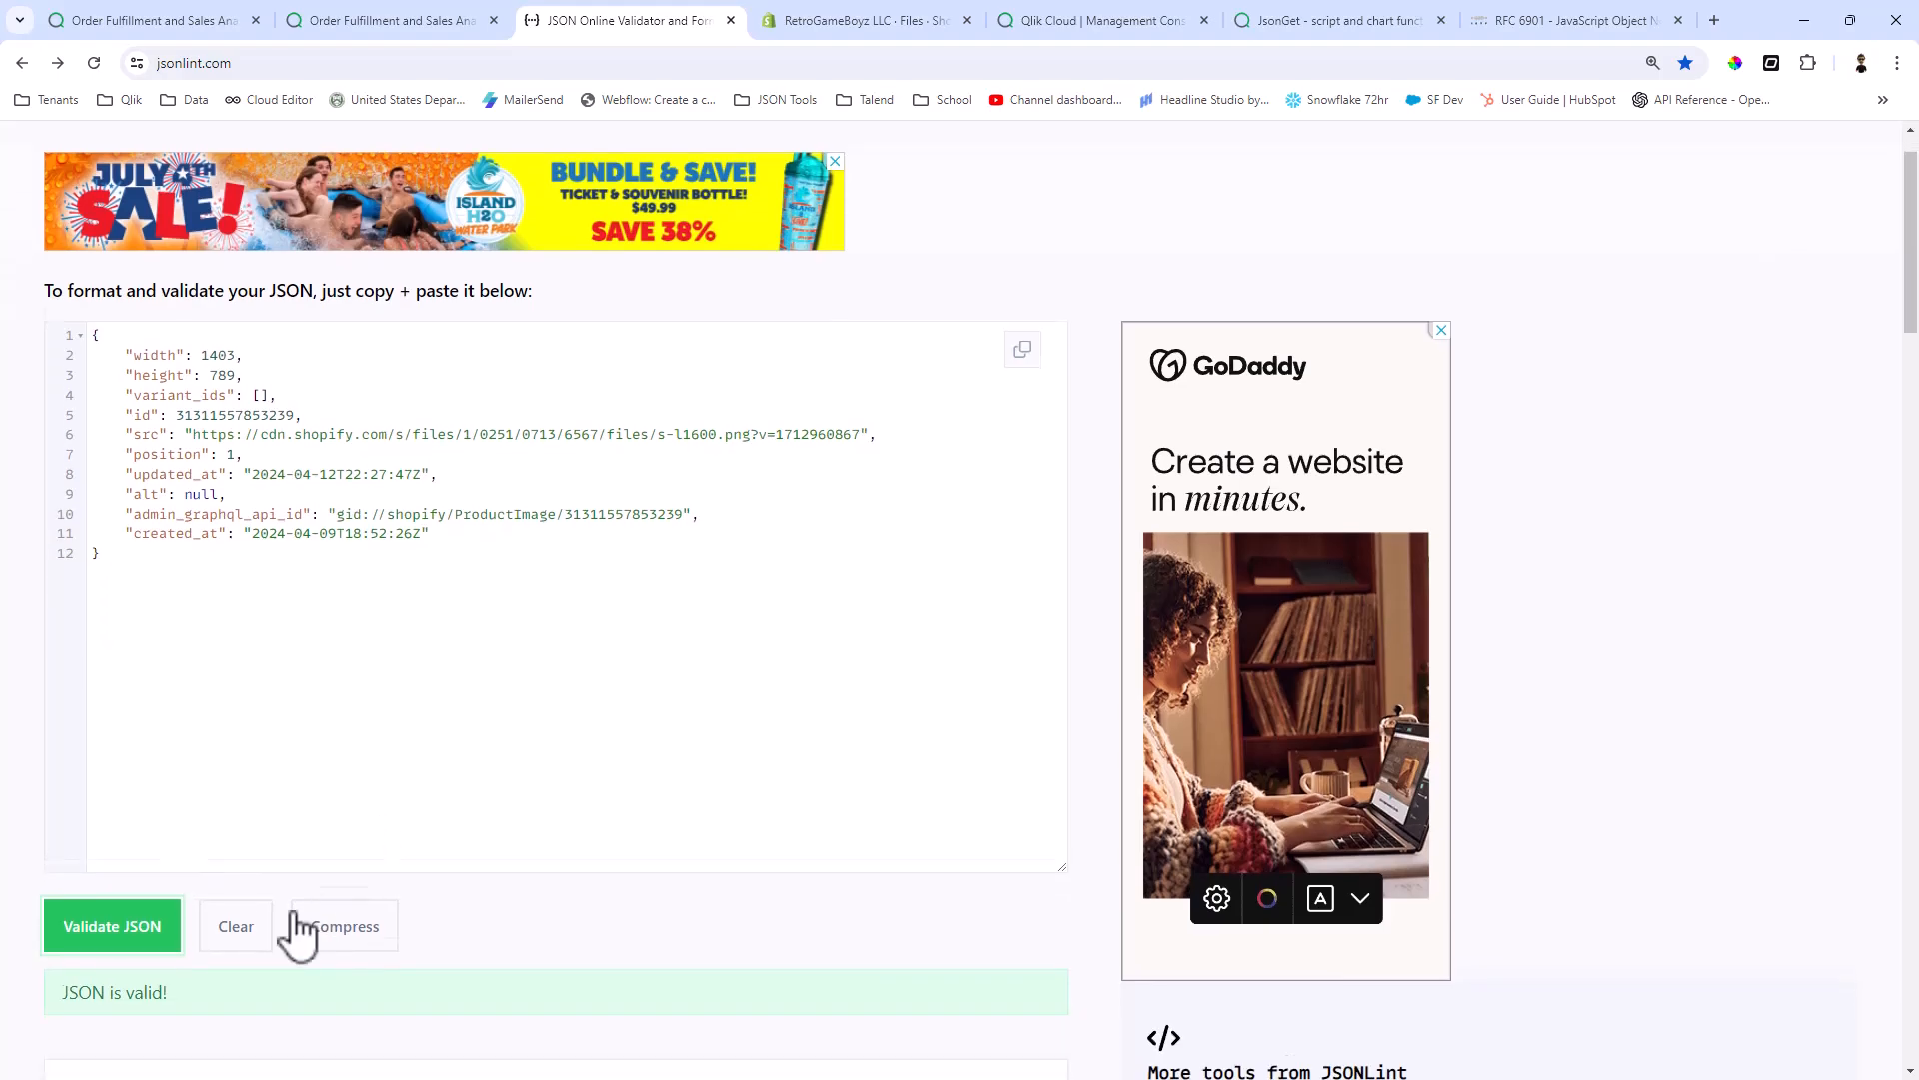
pyautogui.scroll(1, 300, 792)
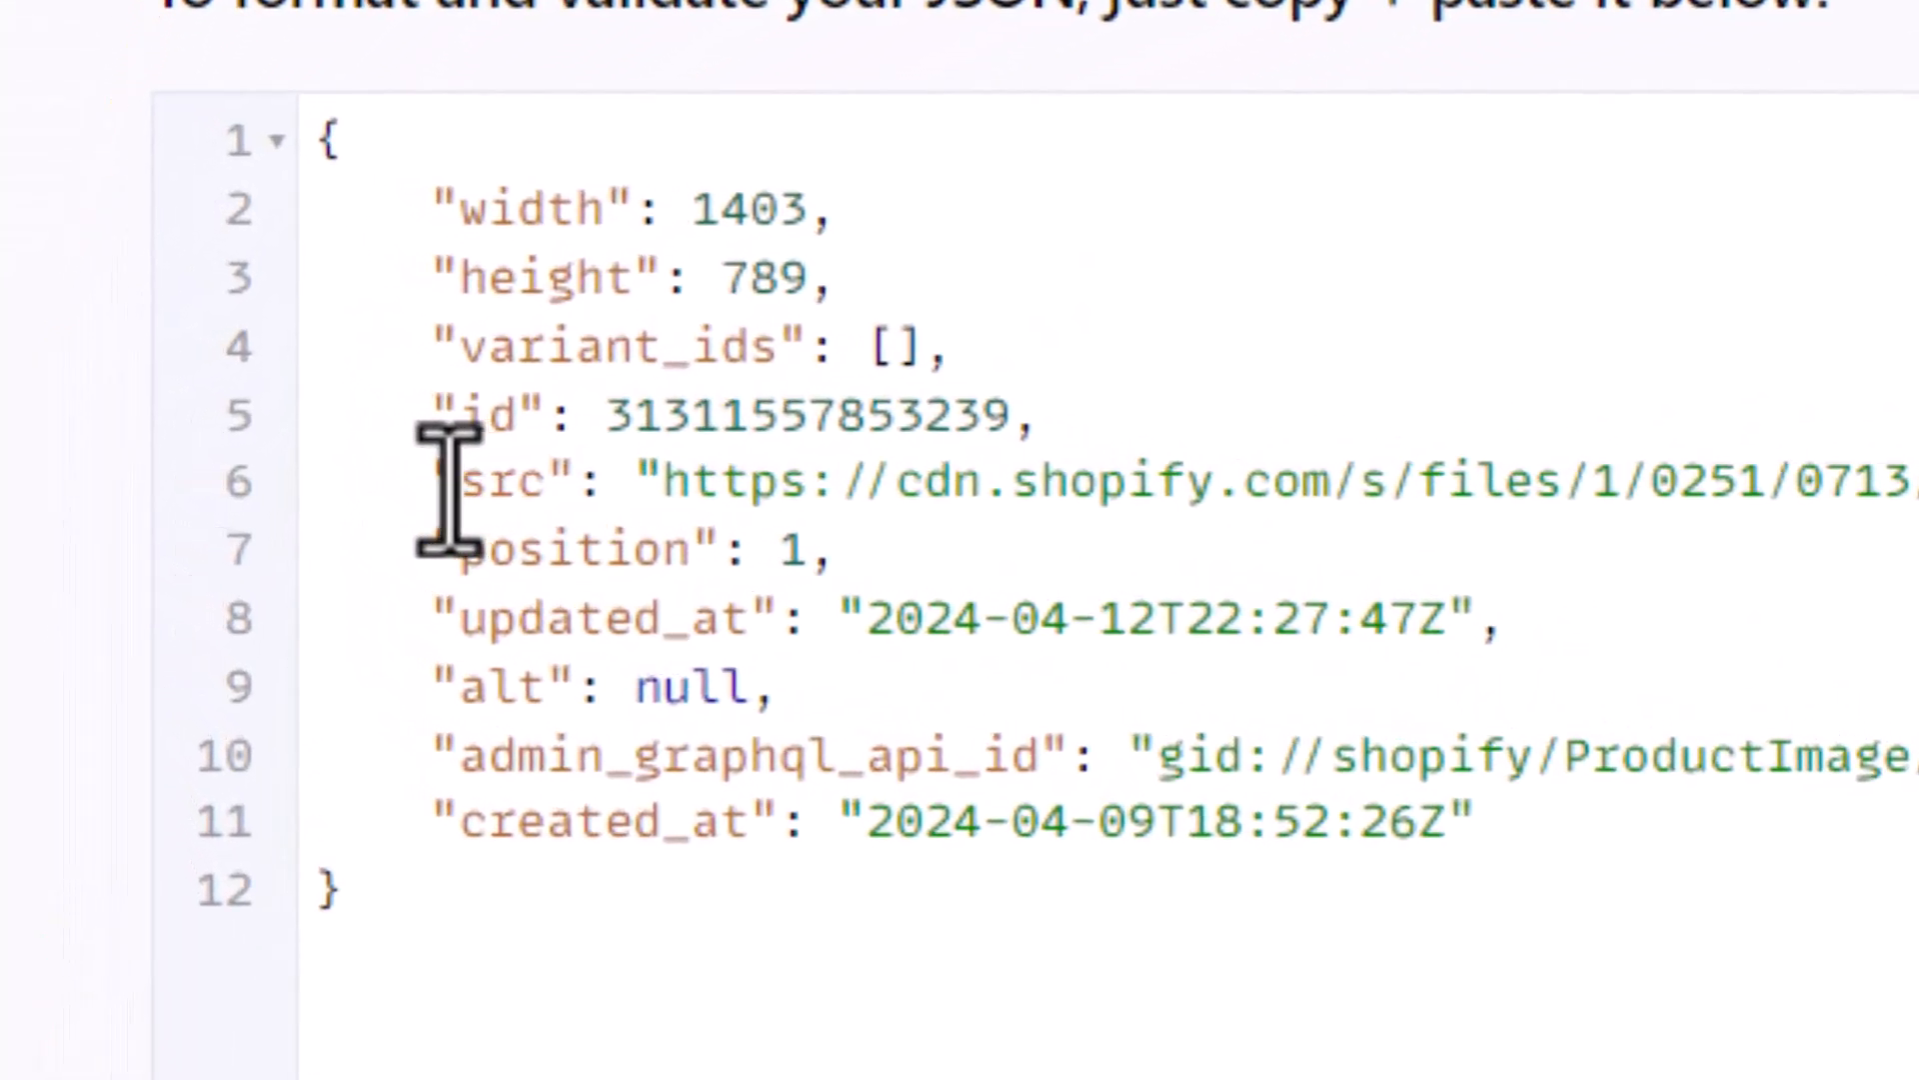
# Step: Copy the src image URL from the formatted JSON and open it in a new browser tab
pyautogui.moveTo(659, 481); pyautogui.dragTo(1918, 441)
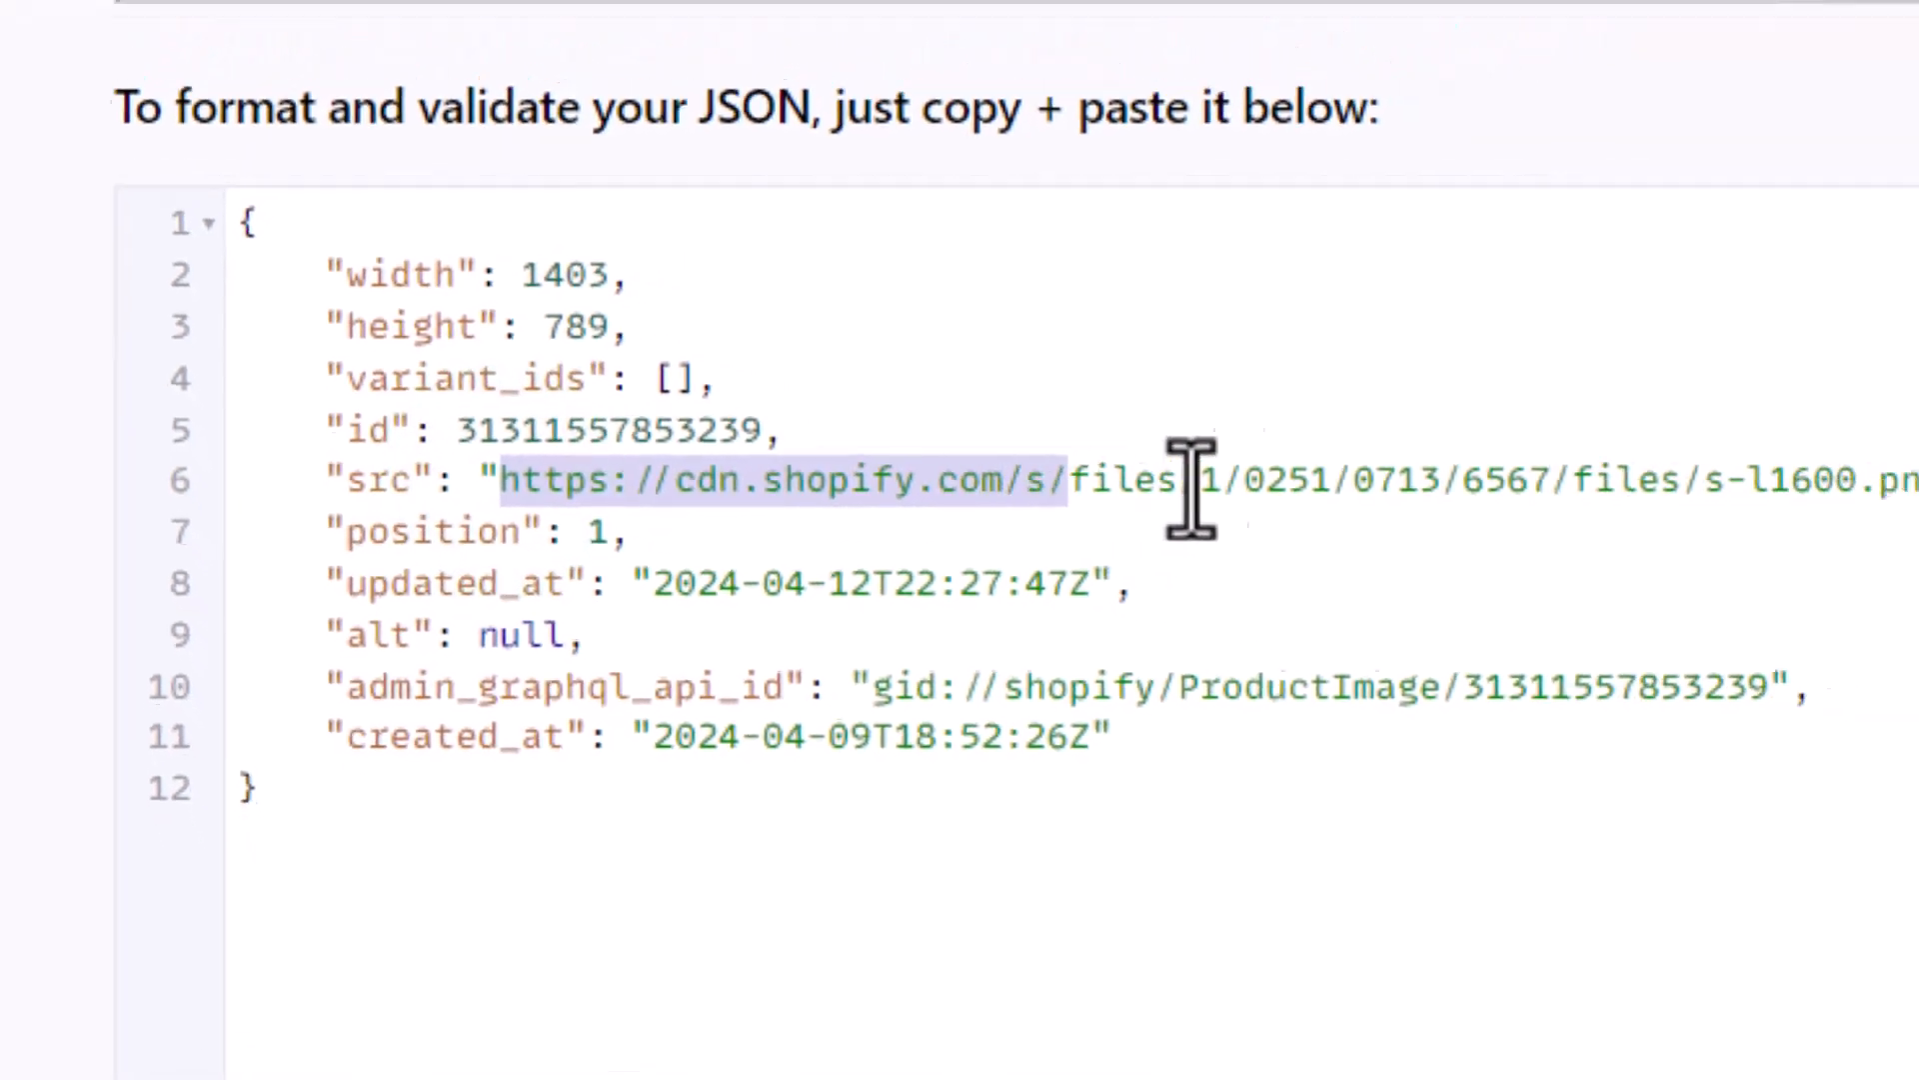
pyautogui.moveTo(814, 465); pyautogui.dragTo(886, 478)
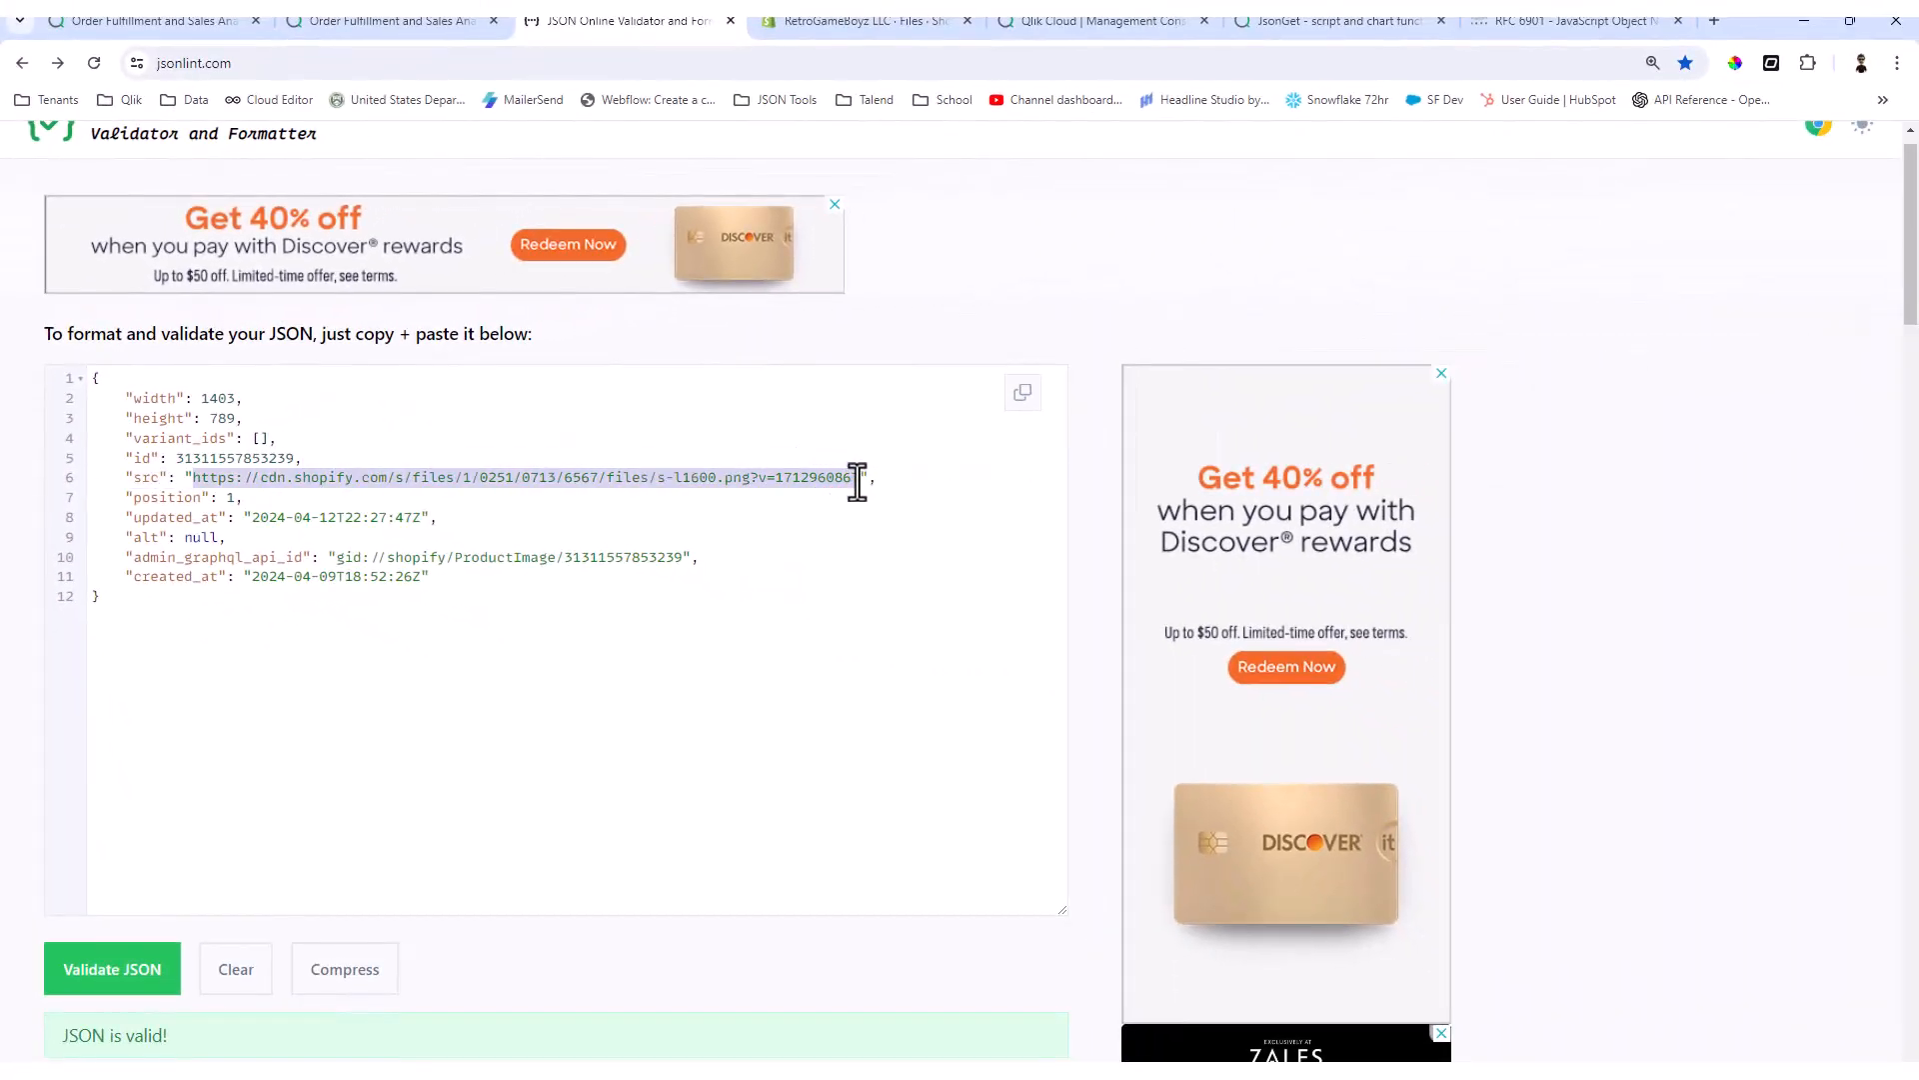
pyautogui.click(1714, 20)
pyautogui.hotkey('ctrl', 'v')
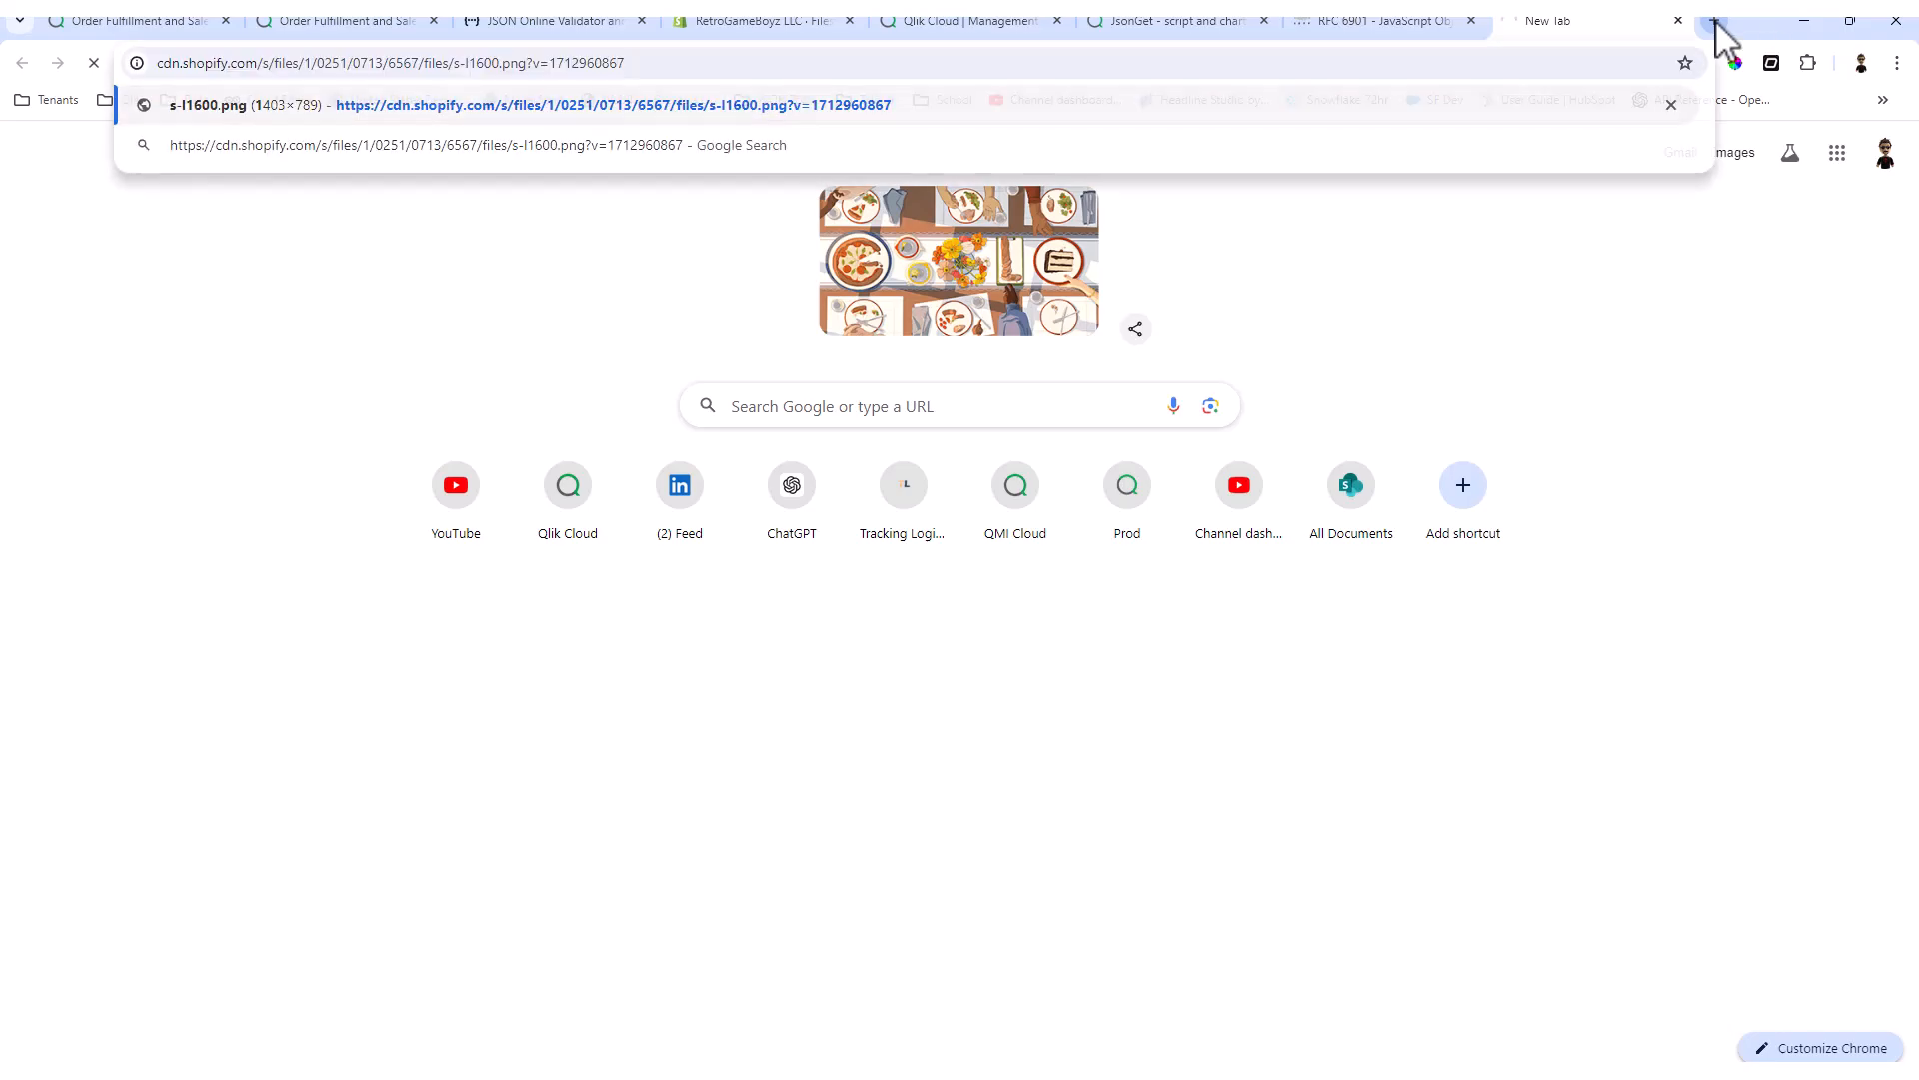
pyautogui.press('Return')
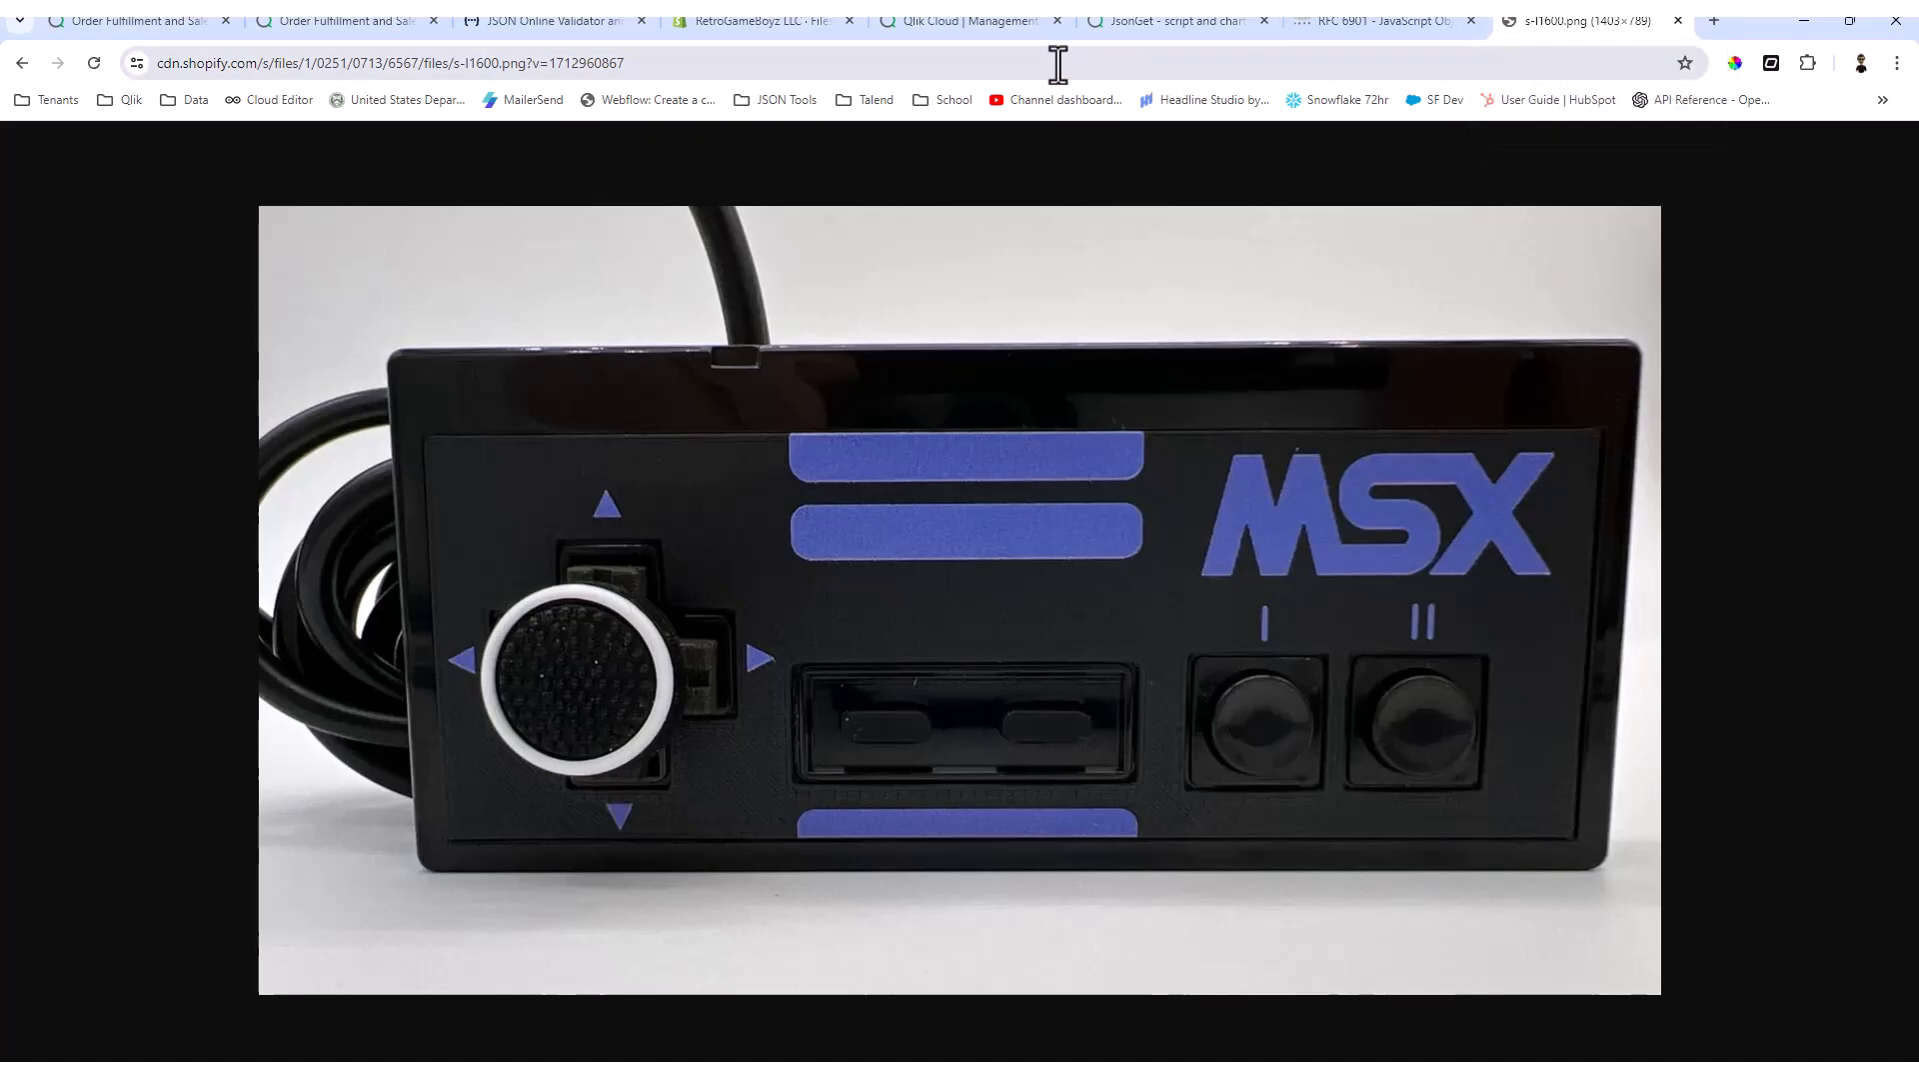
# Step: Show the Products section of the Qlik data load editor and enlarge the page to read the JSONGET script
pyautogui.click(1005, 18)
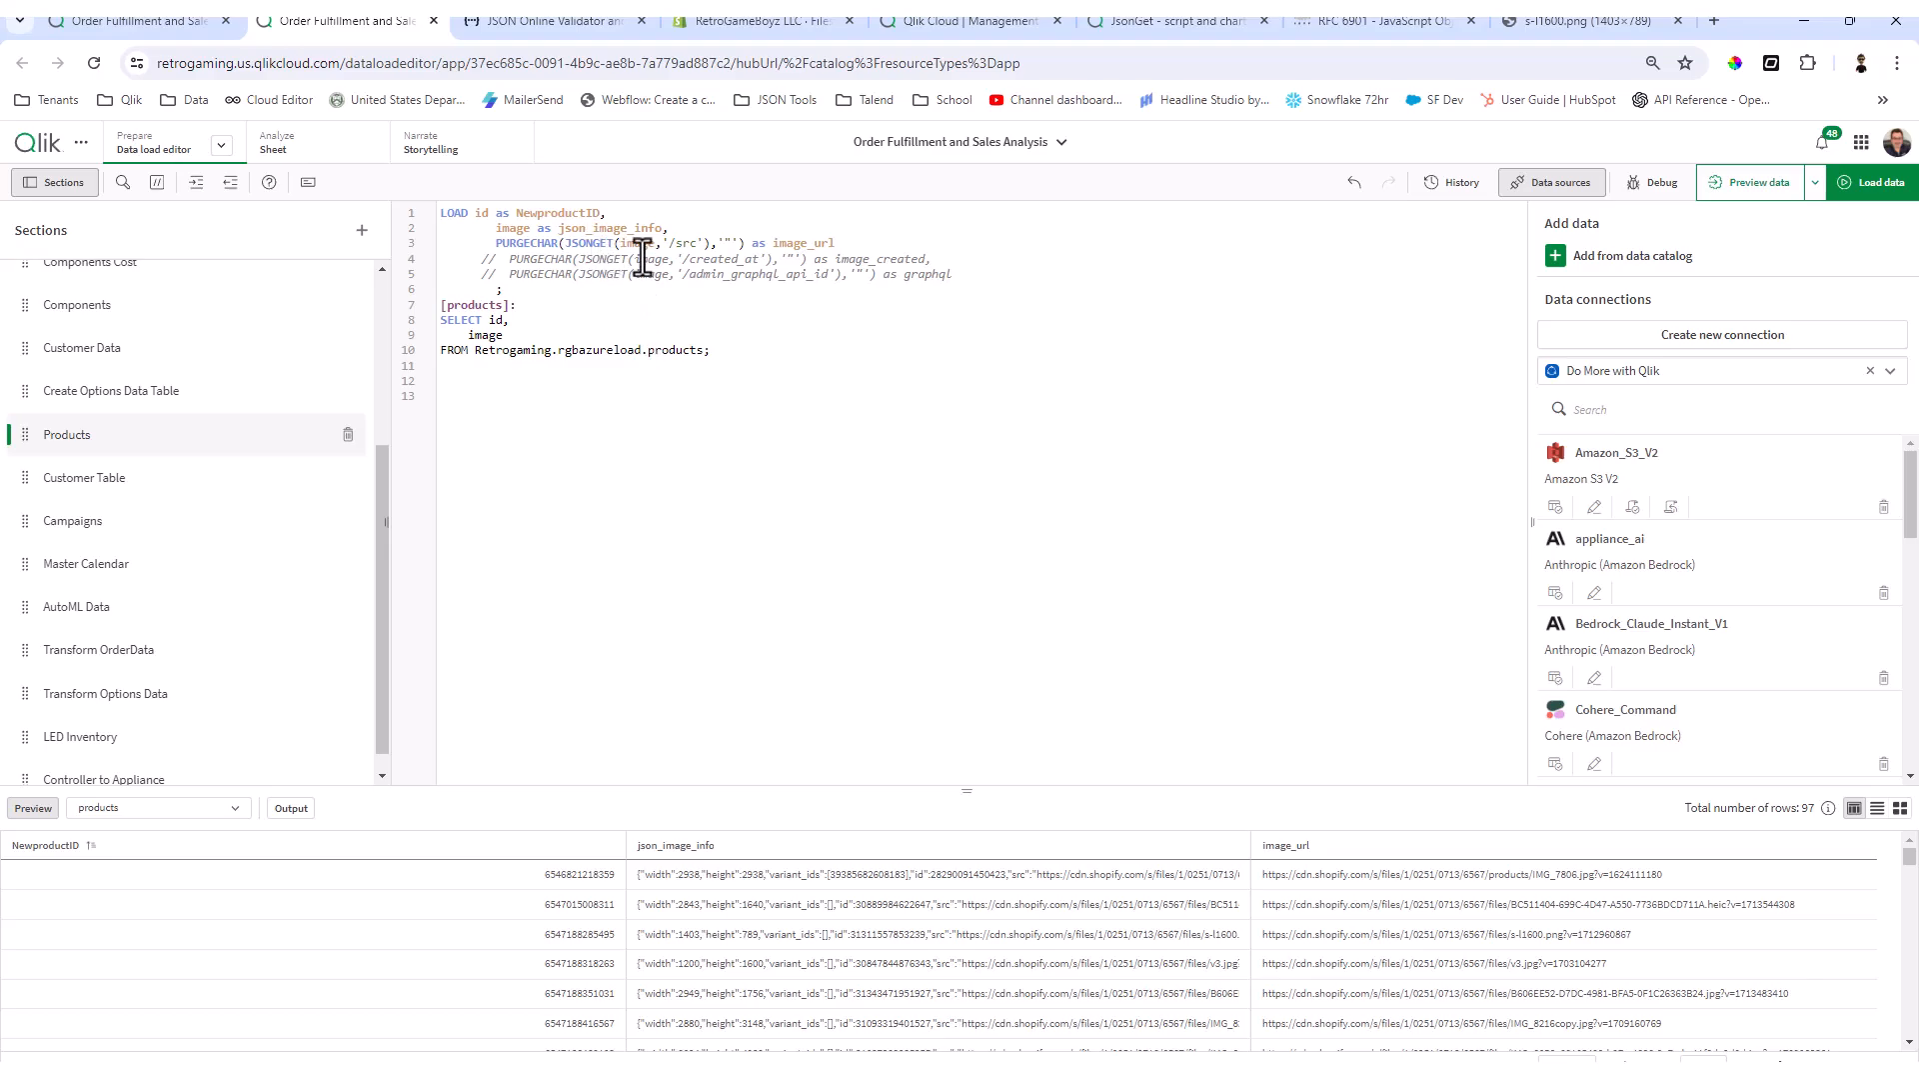
pyautogui.hotkey('ctrl', '+')
pyautogui.hotkey('ctrl', '+')
pyautogui.hotkey('ctrl', '+')
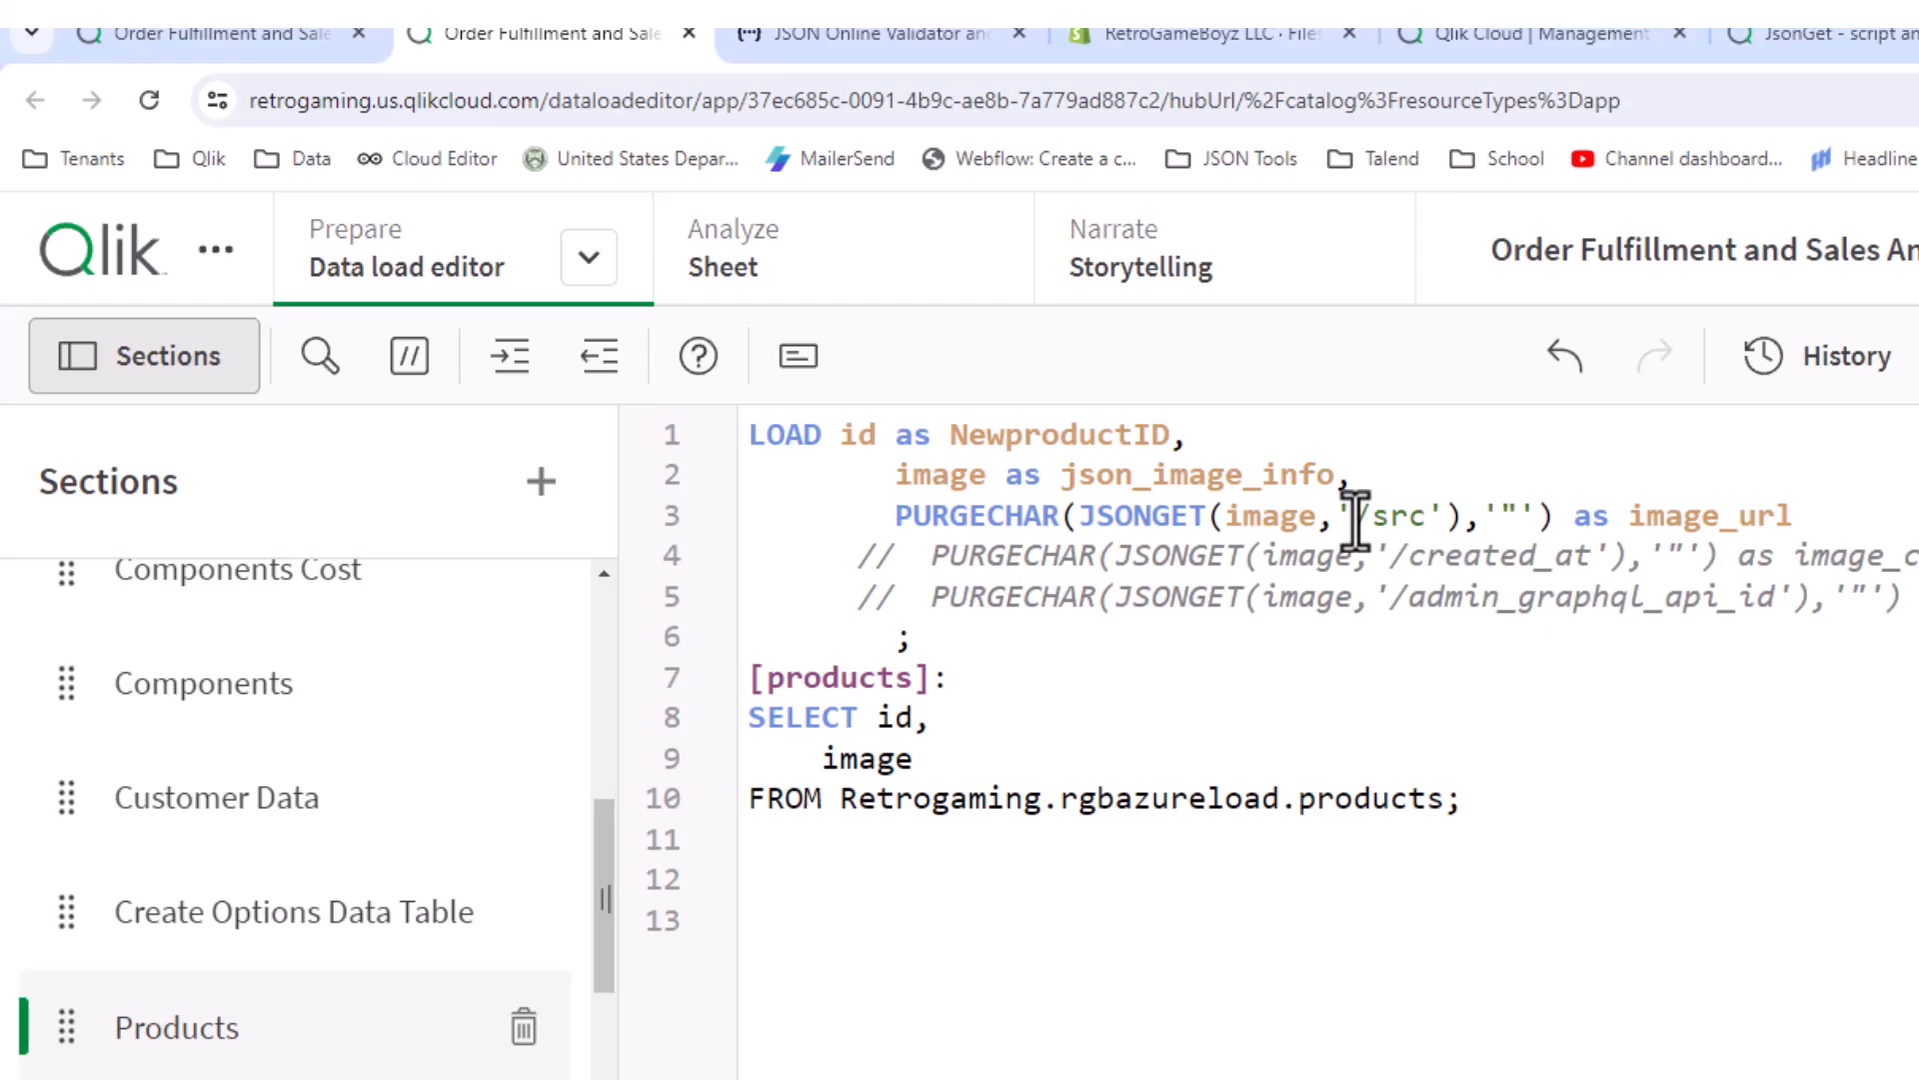
# Step: Switch to the browser tab with the app's sheet editor and reduce its page zoom
pyautogui.click(130, 36)
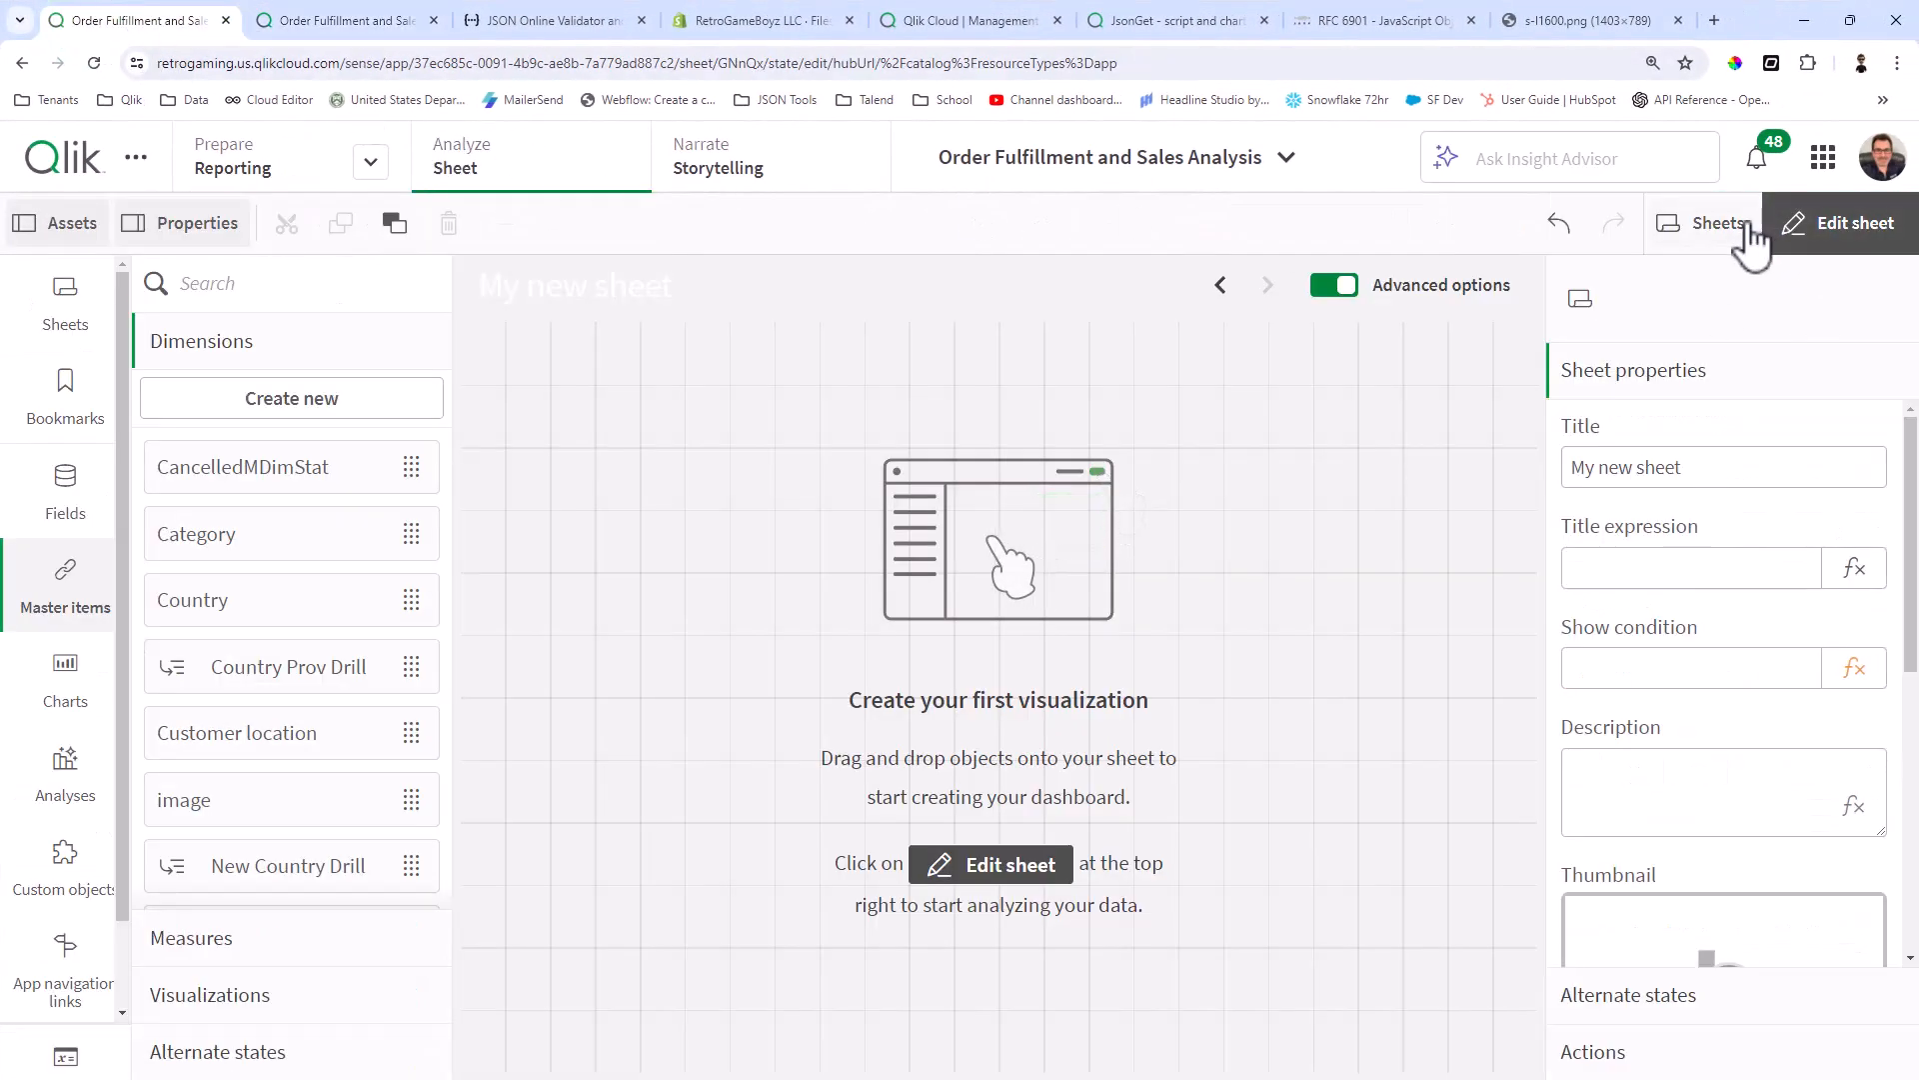
pyautogui.click(1897, 63)
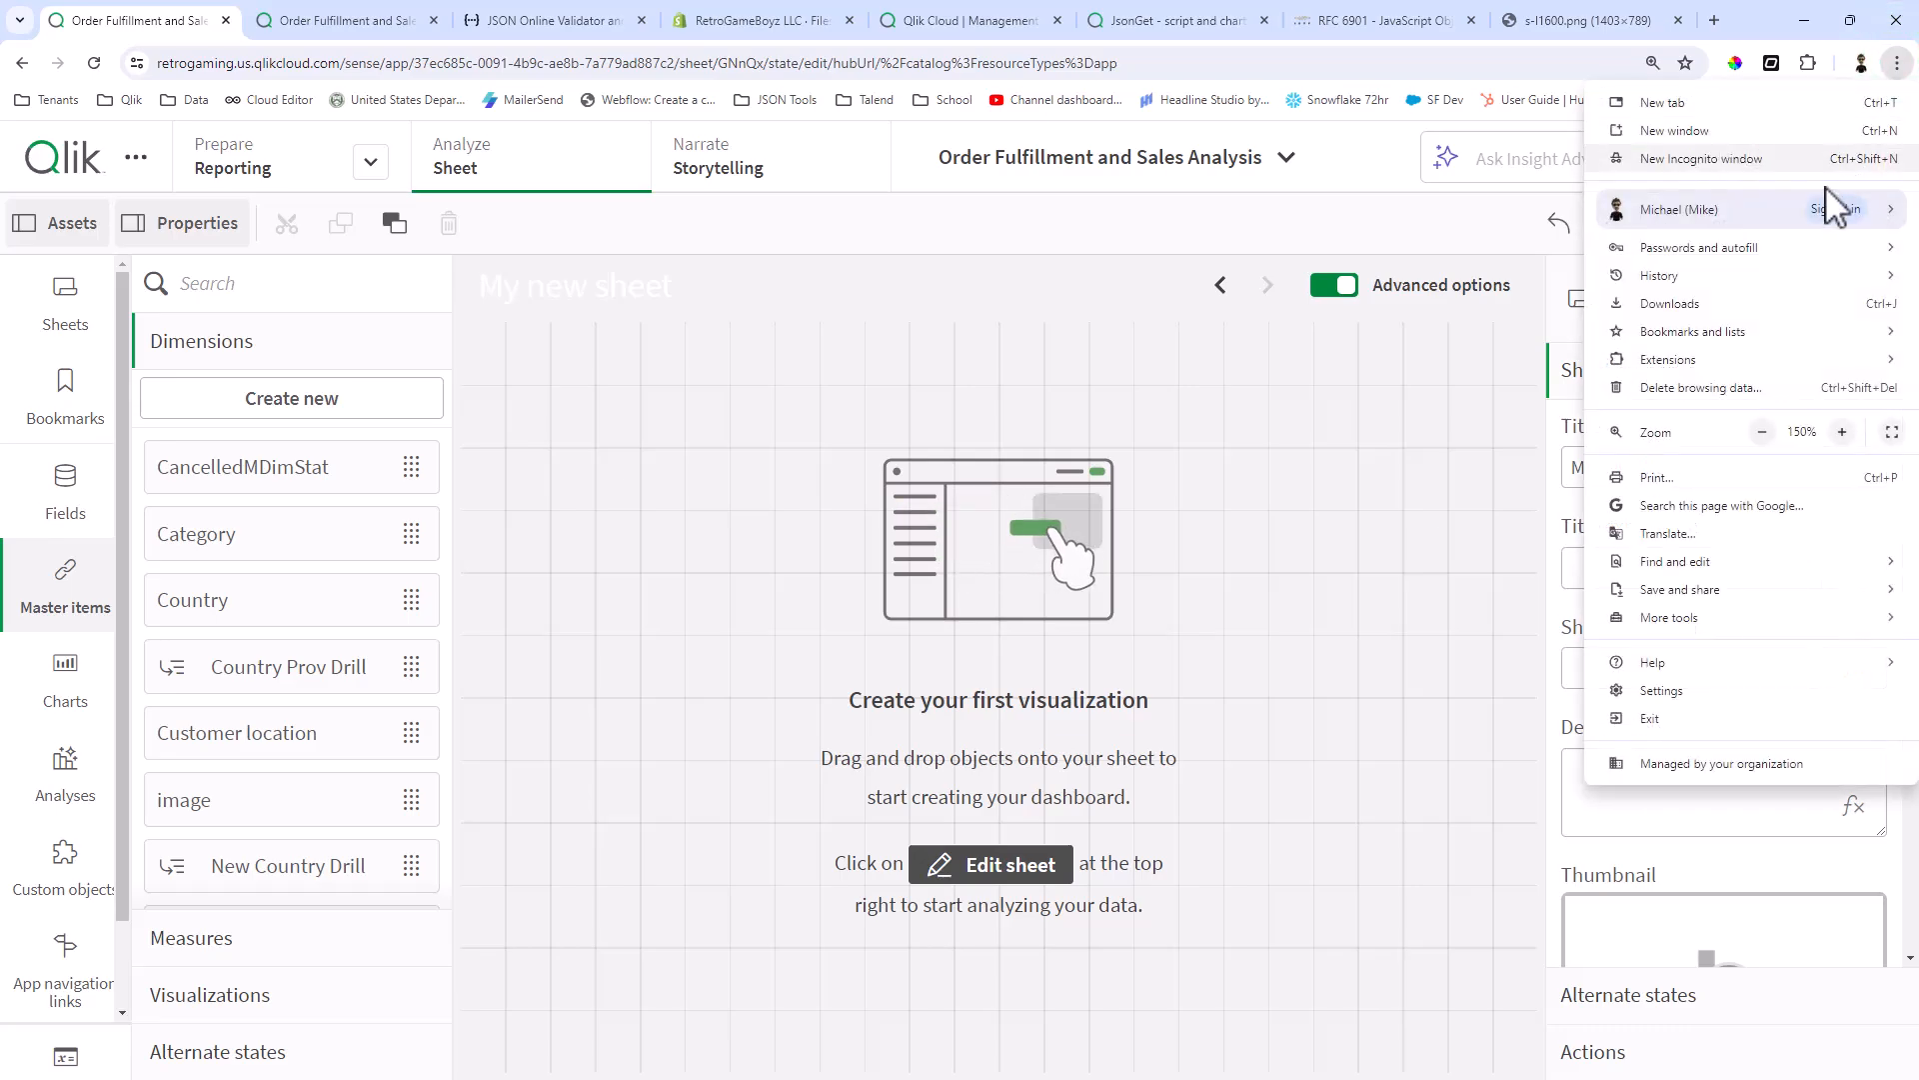
pyautogui.click(1764, 431)
pyautogui.click(1764, 432)
pyautogui.click(1413, 350)
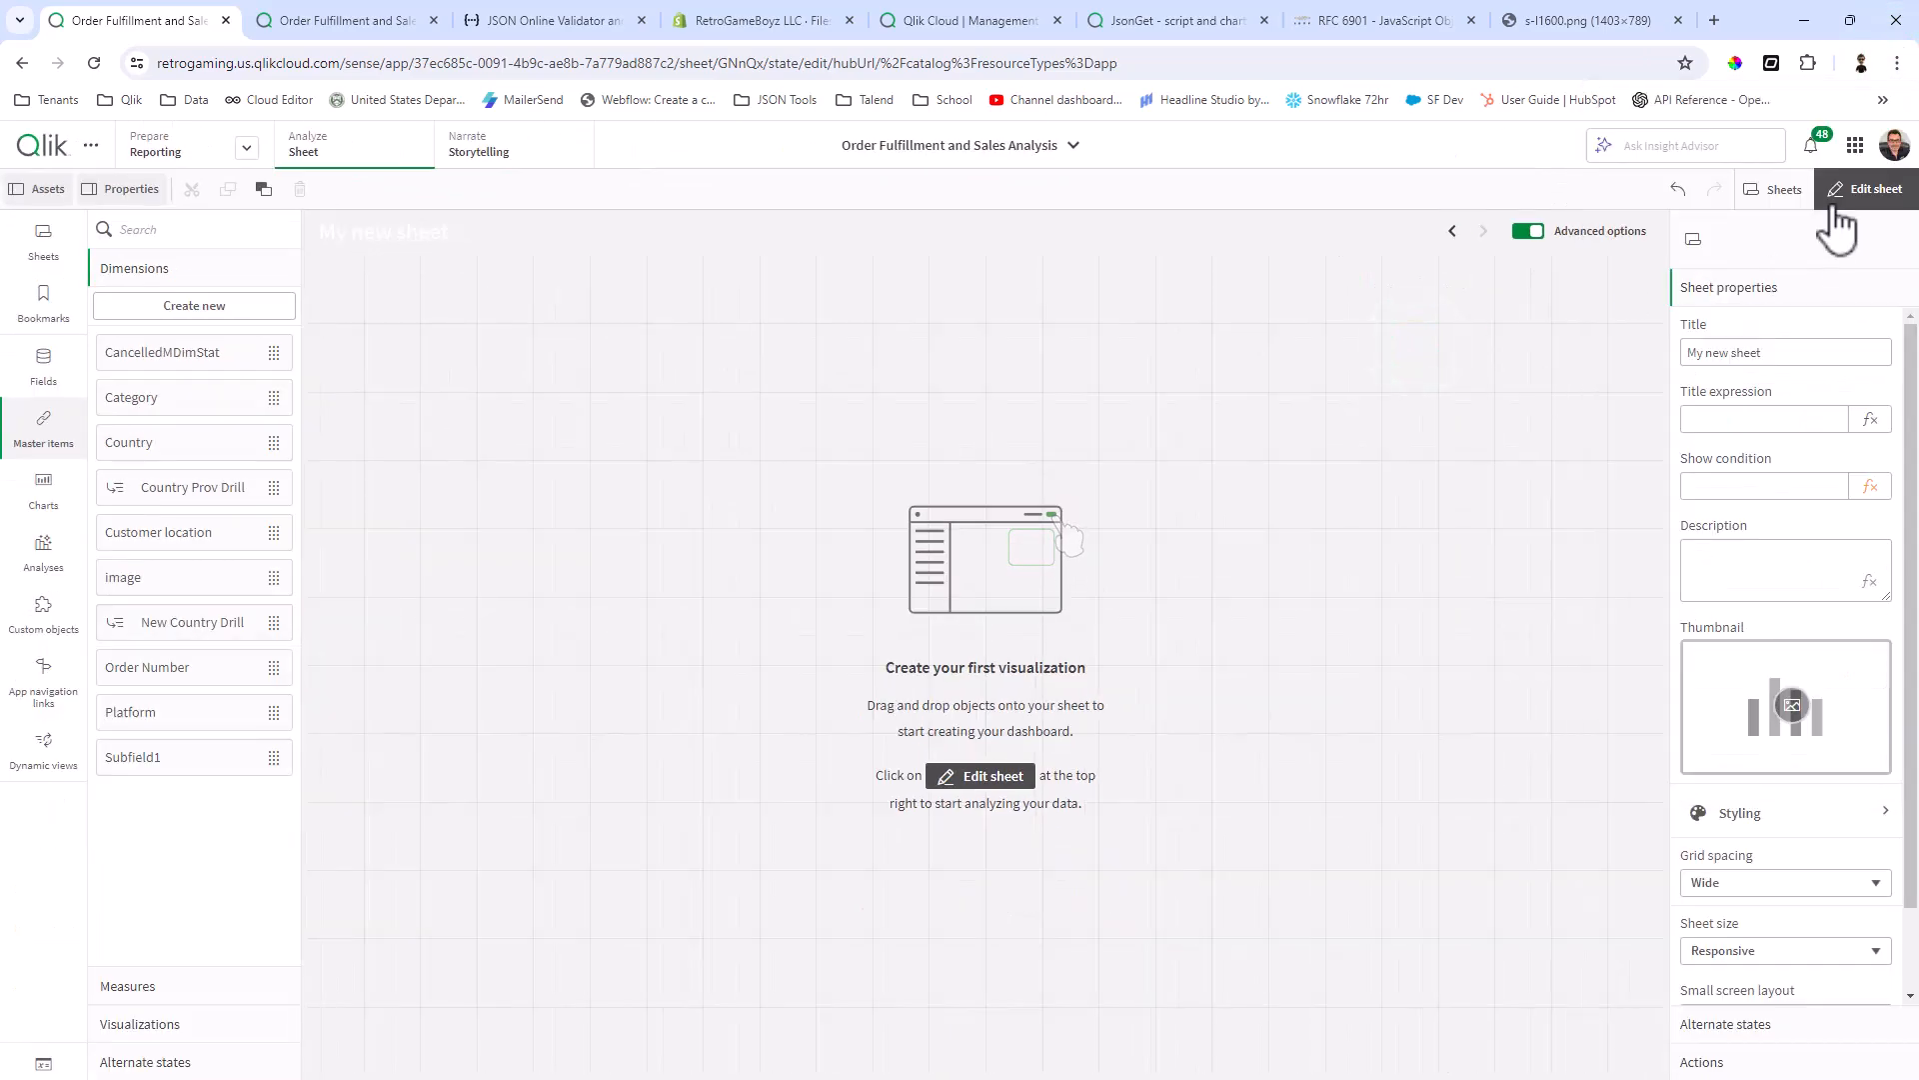
# Step: Open the Product Catalog sheet from the sheet navigation and leave edit mode
pyautogui.click(1784, 189)
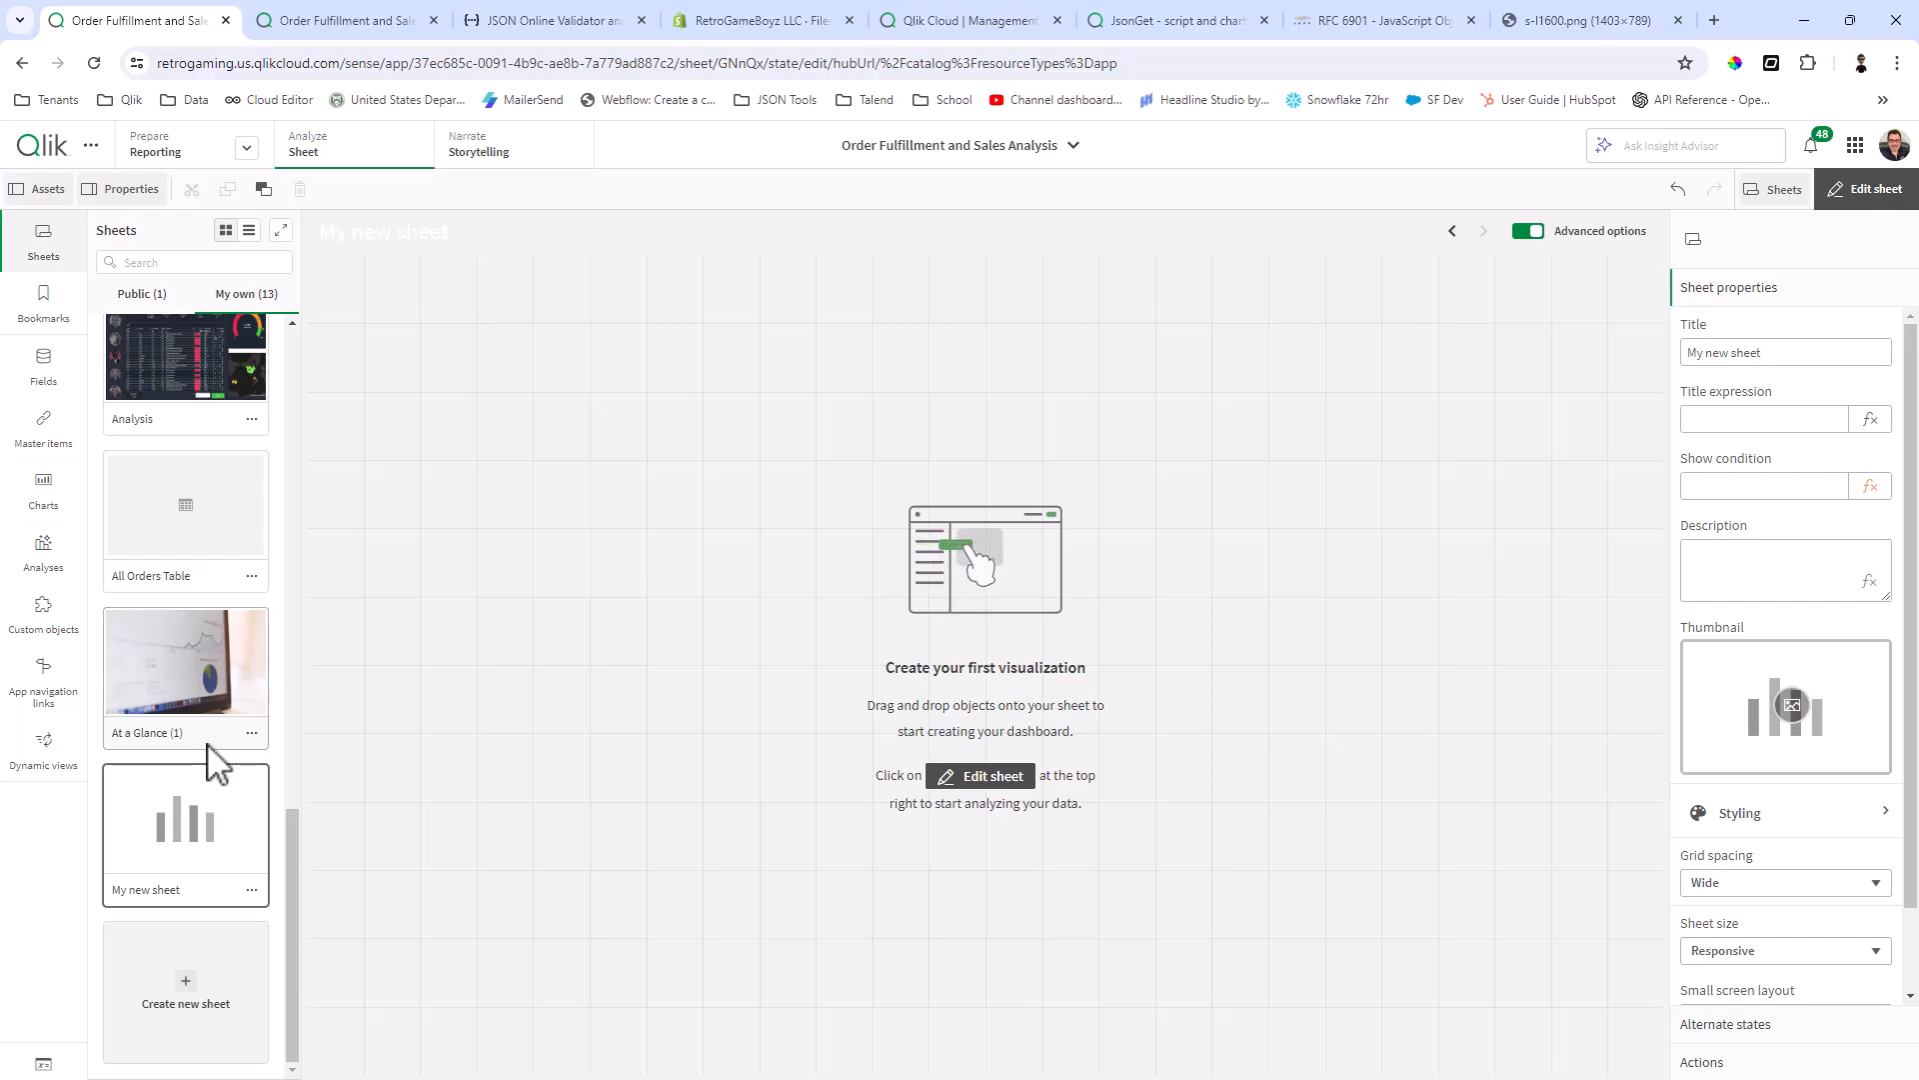
pyautogui.scroll(2, 222, 765)
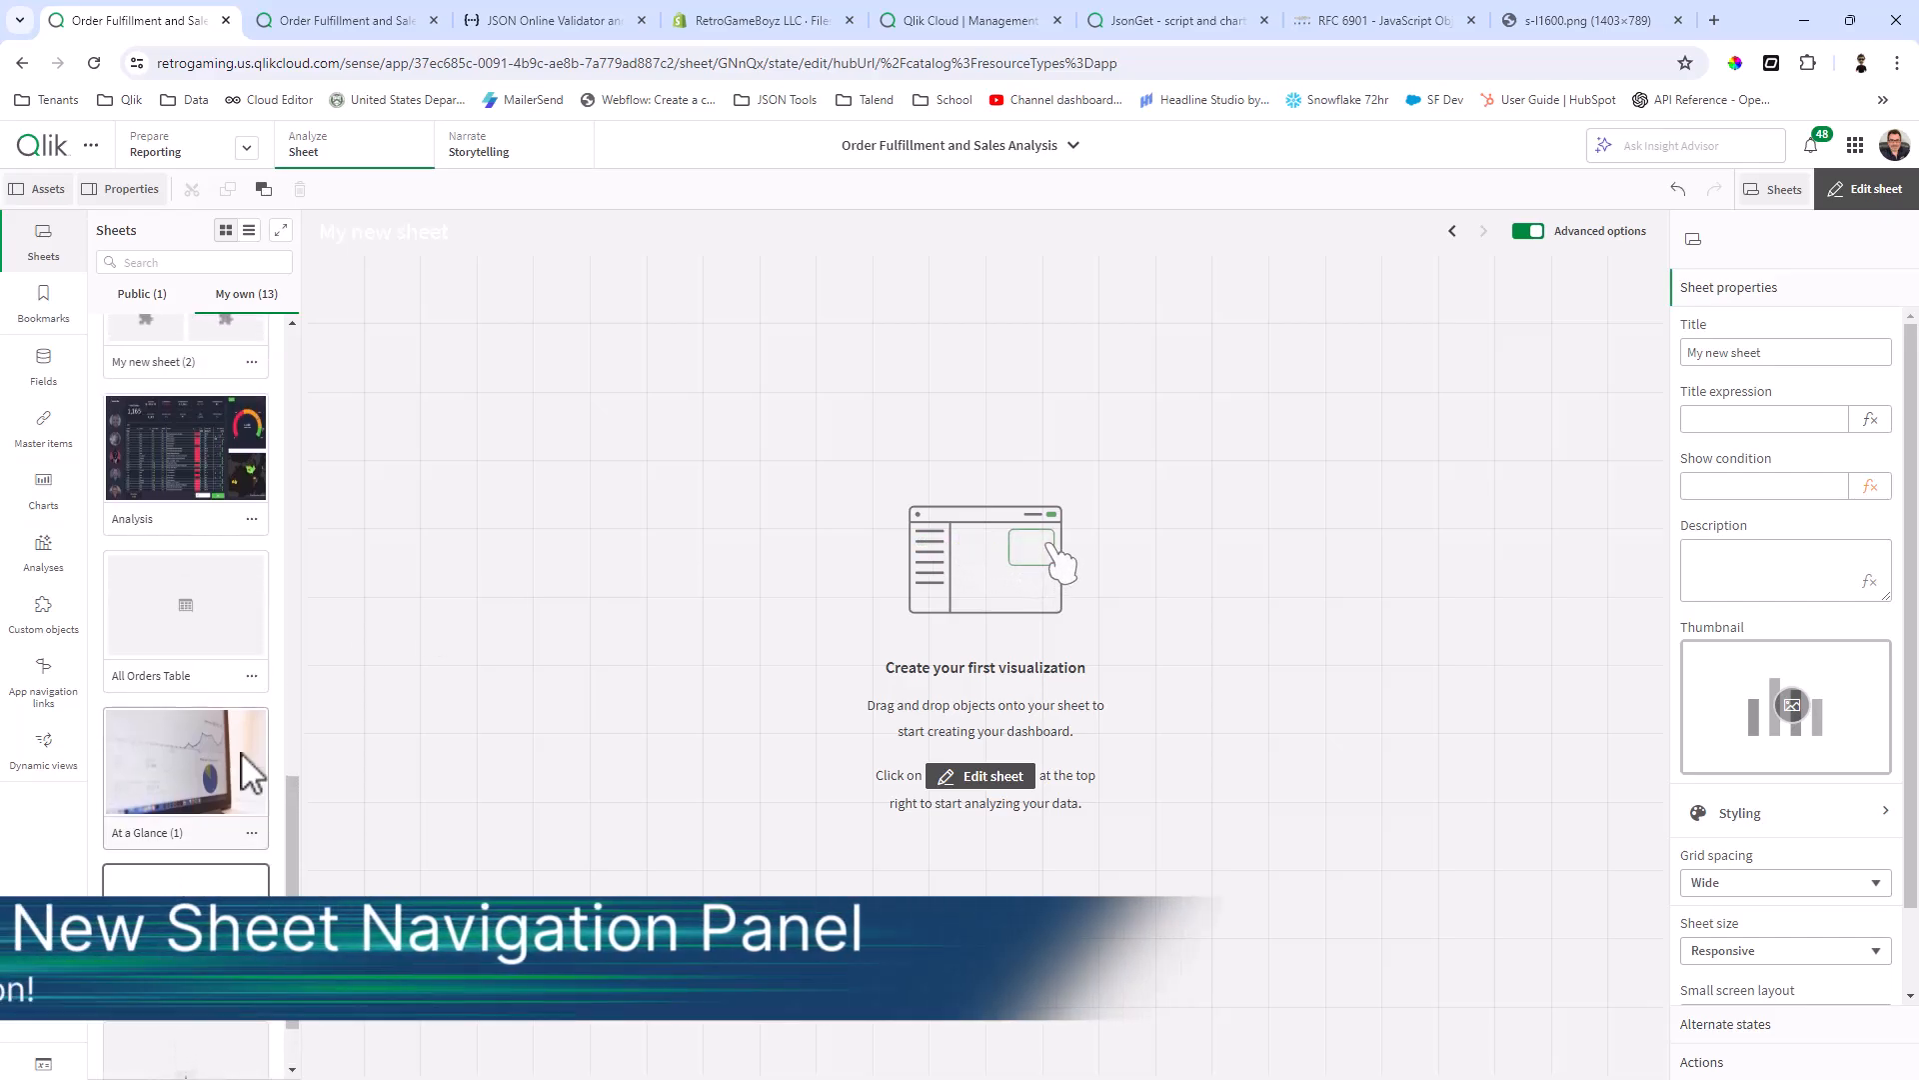
pyautogui.scroll(2, 250, 772)
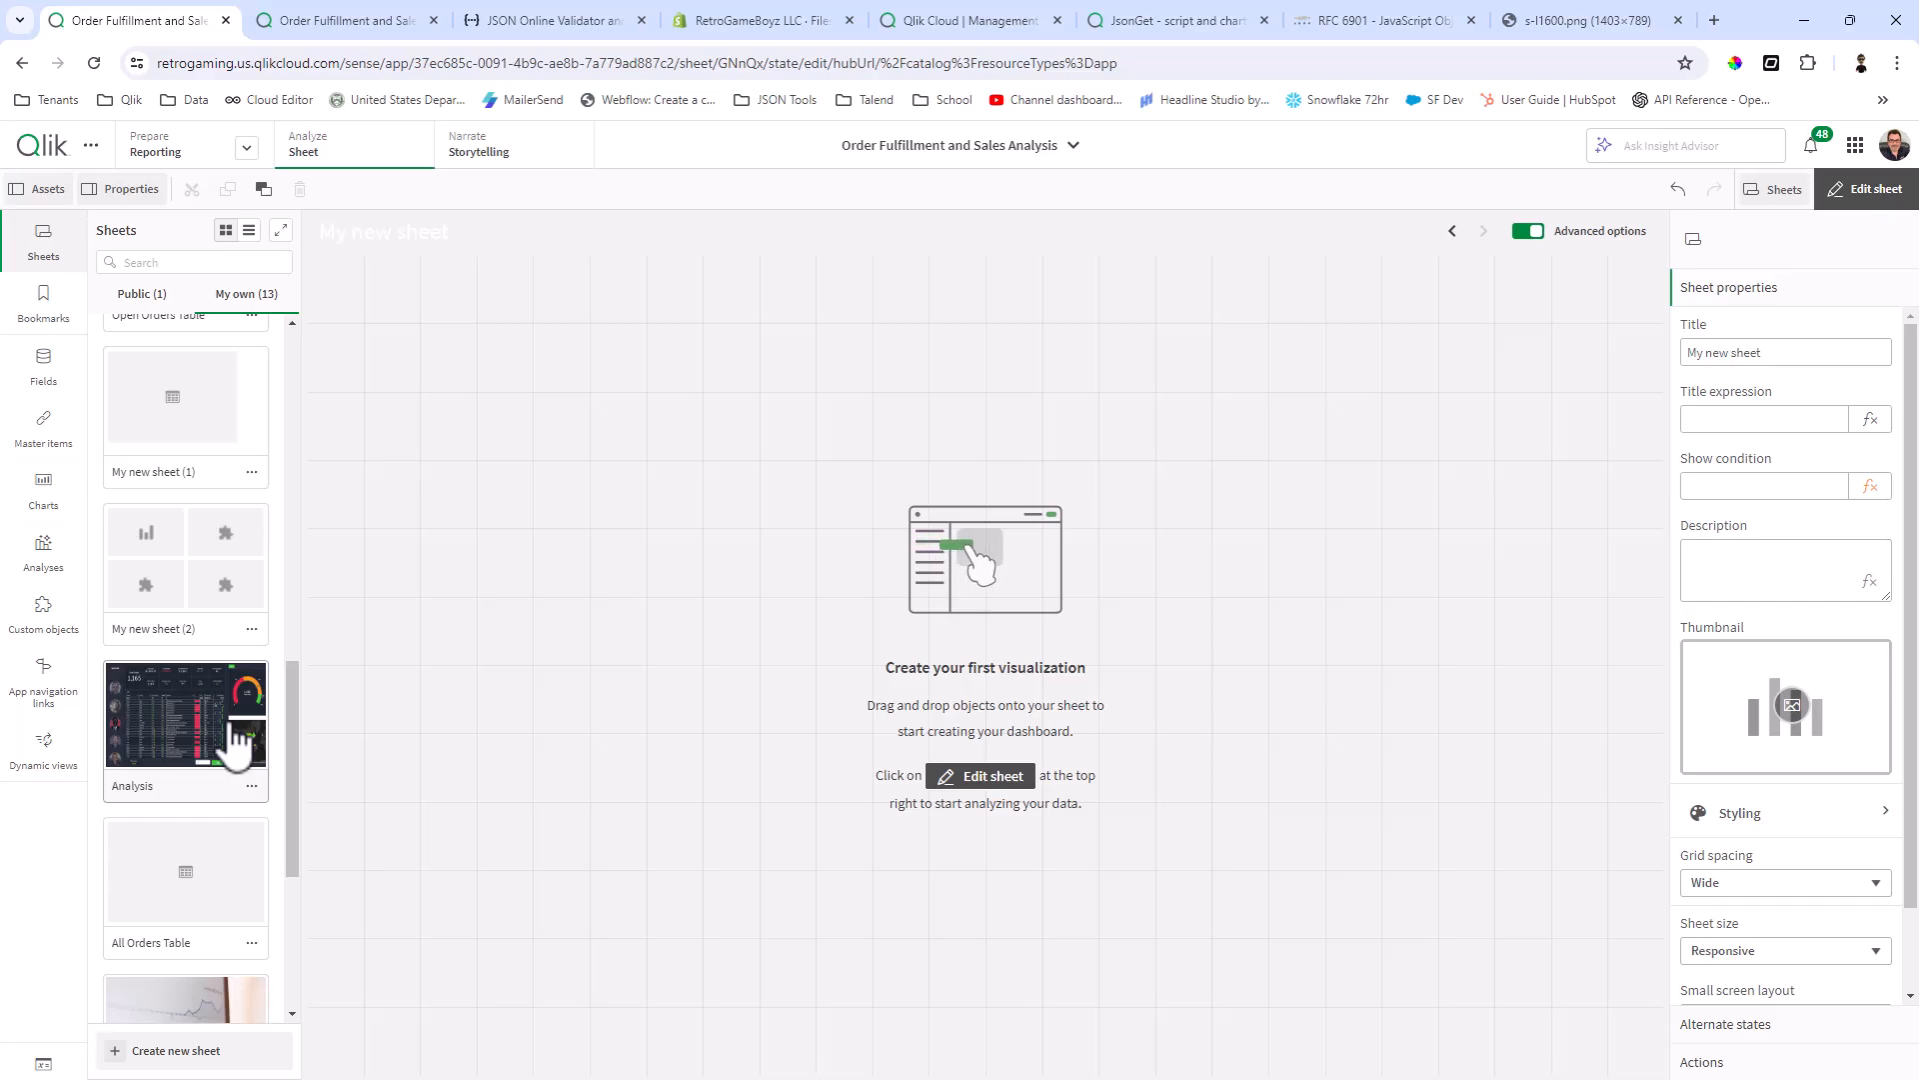
pyautogui.moveTo(289, 748); pyautogui.dragTo(278, 608)
pyautogui.click(171, 407)
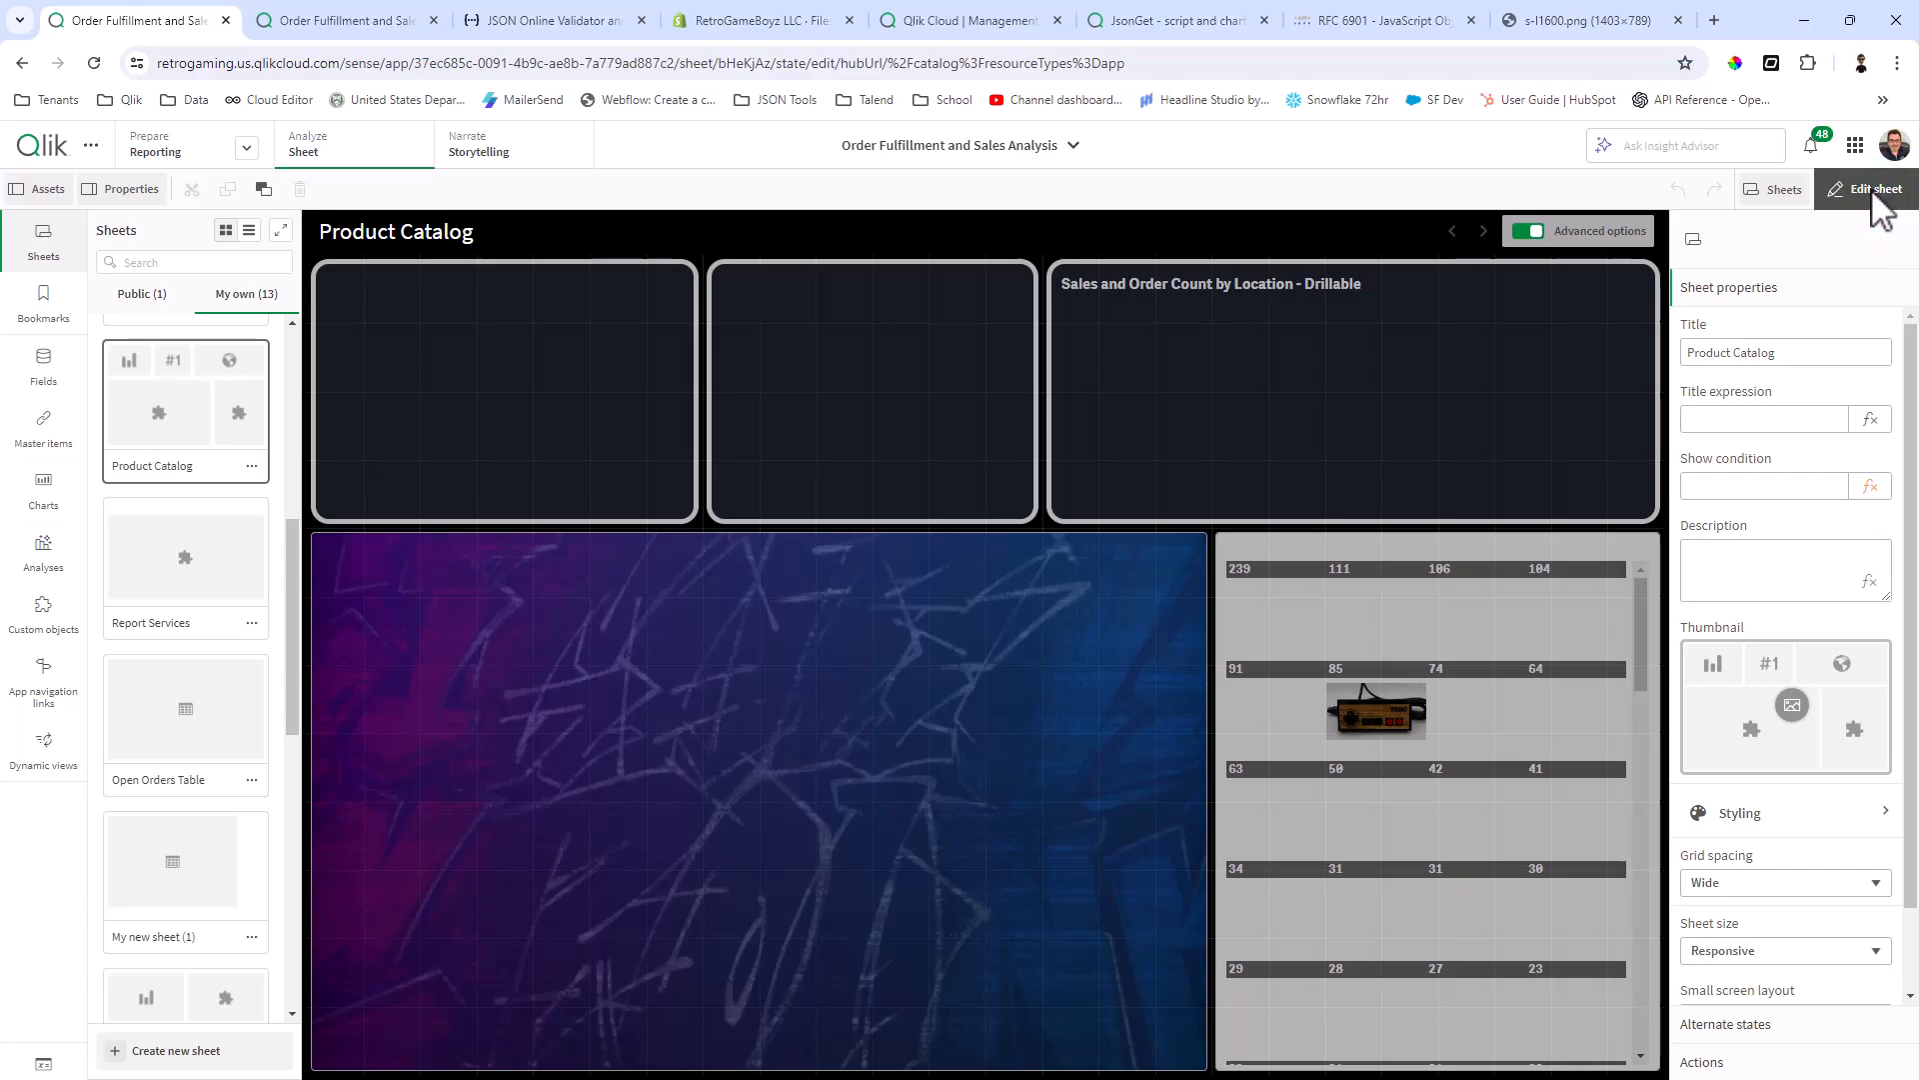
pyautogui.click(1873, 193)
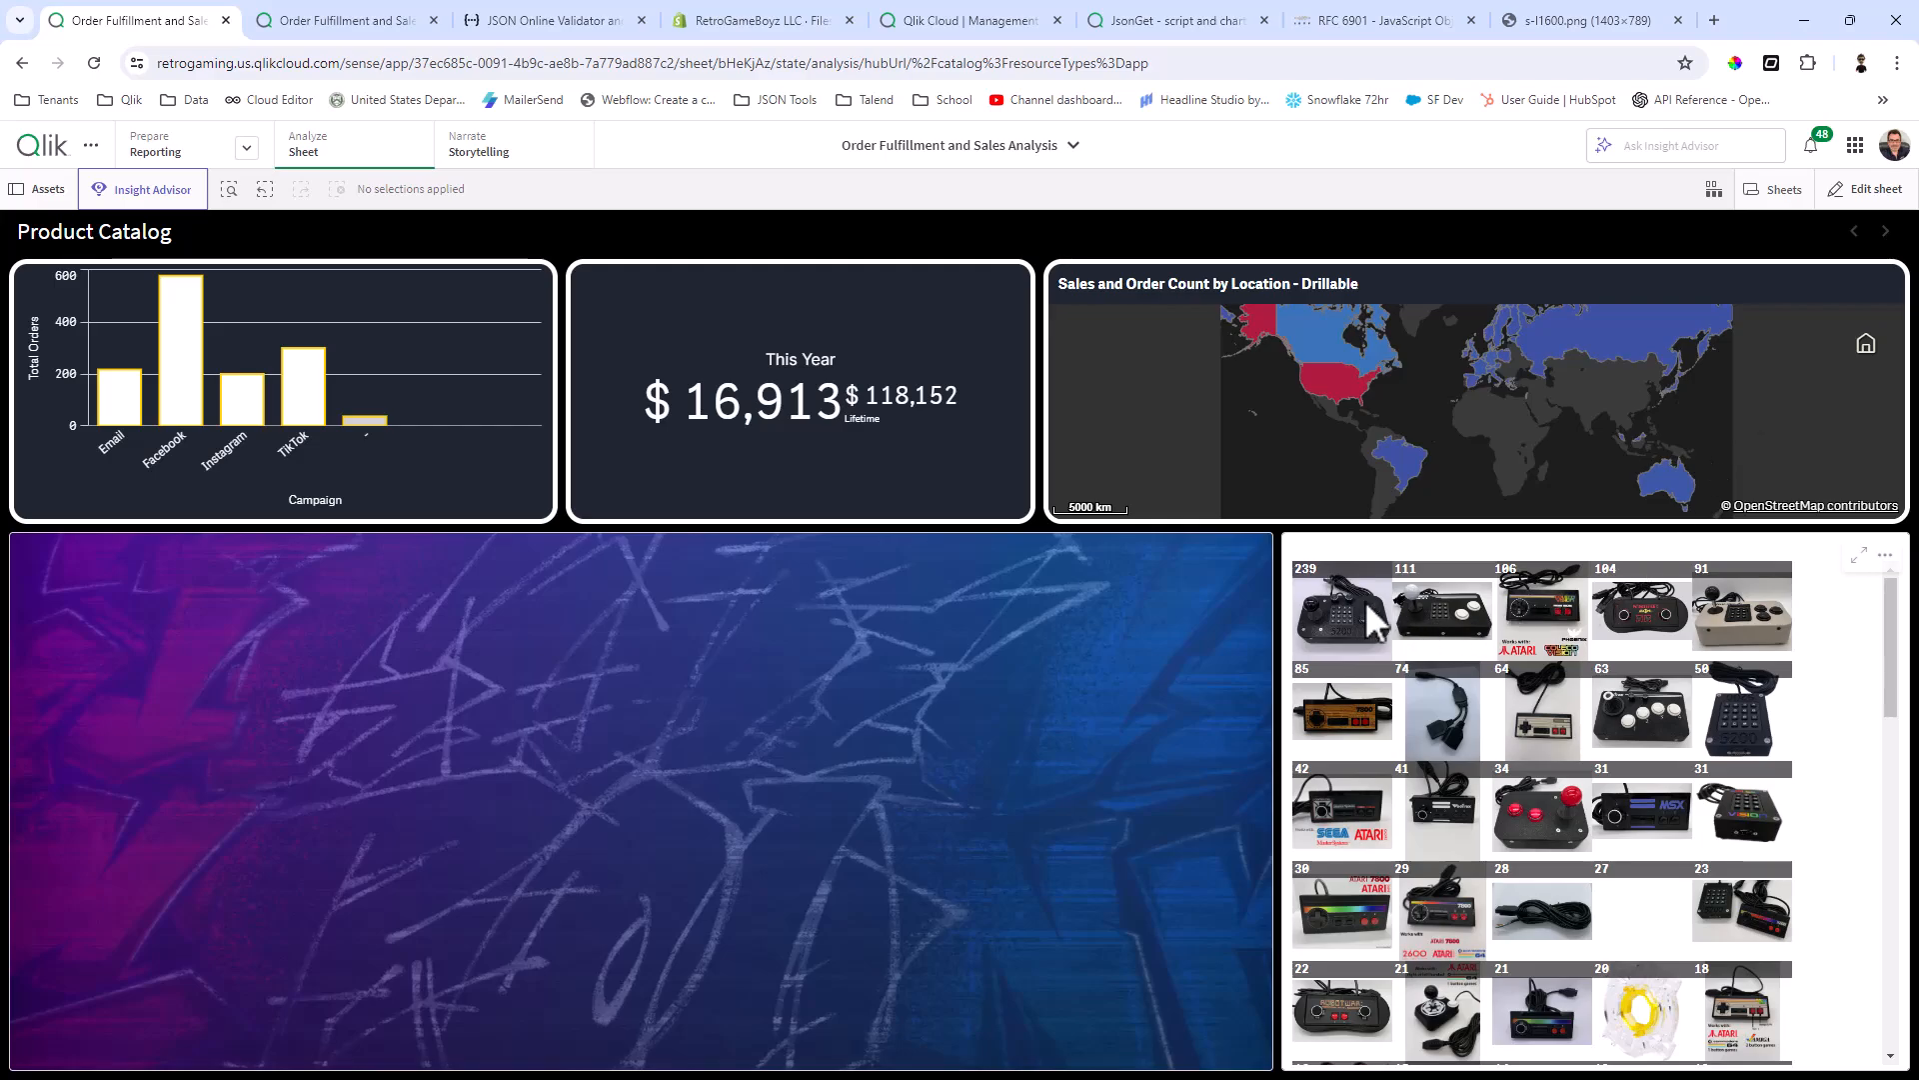
# Step: View product details by selecting the Atari 5200, MSX and RobotWar controller images in turn, clearing the selection between them
pyautogui.click(1339, 629)
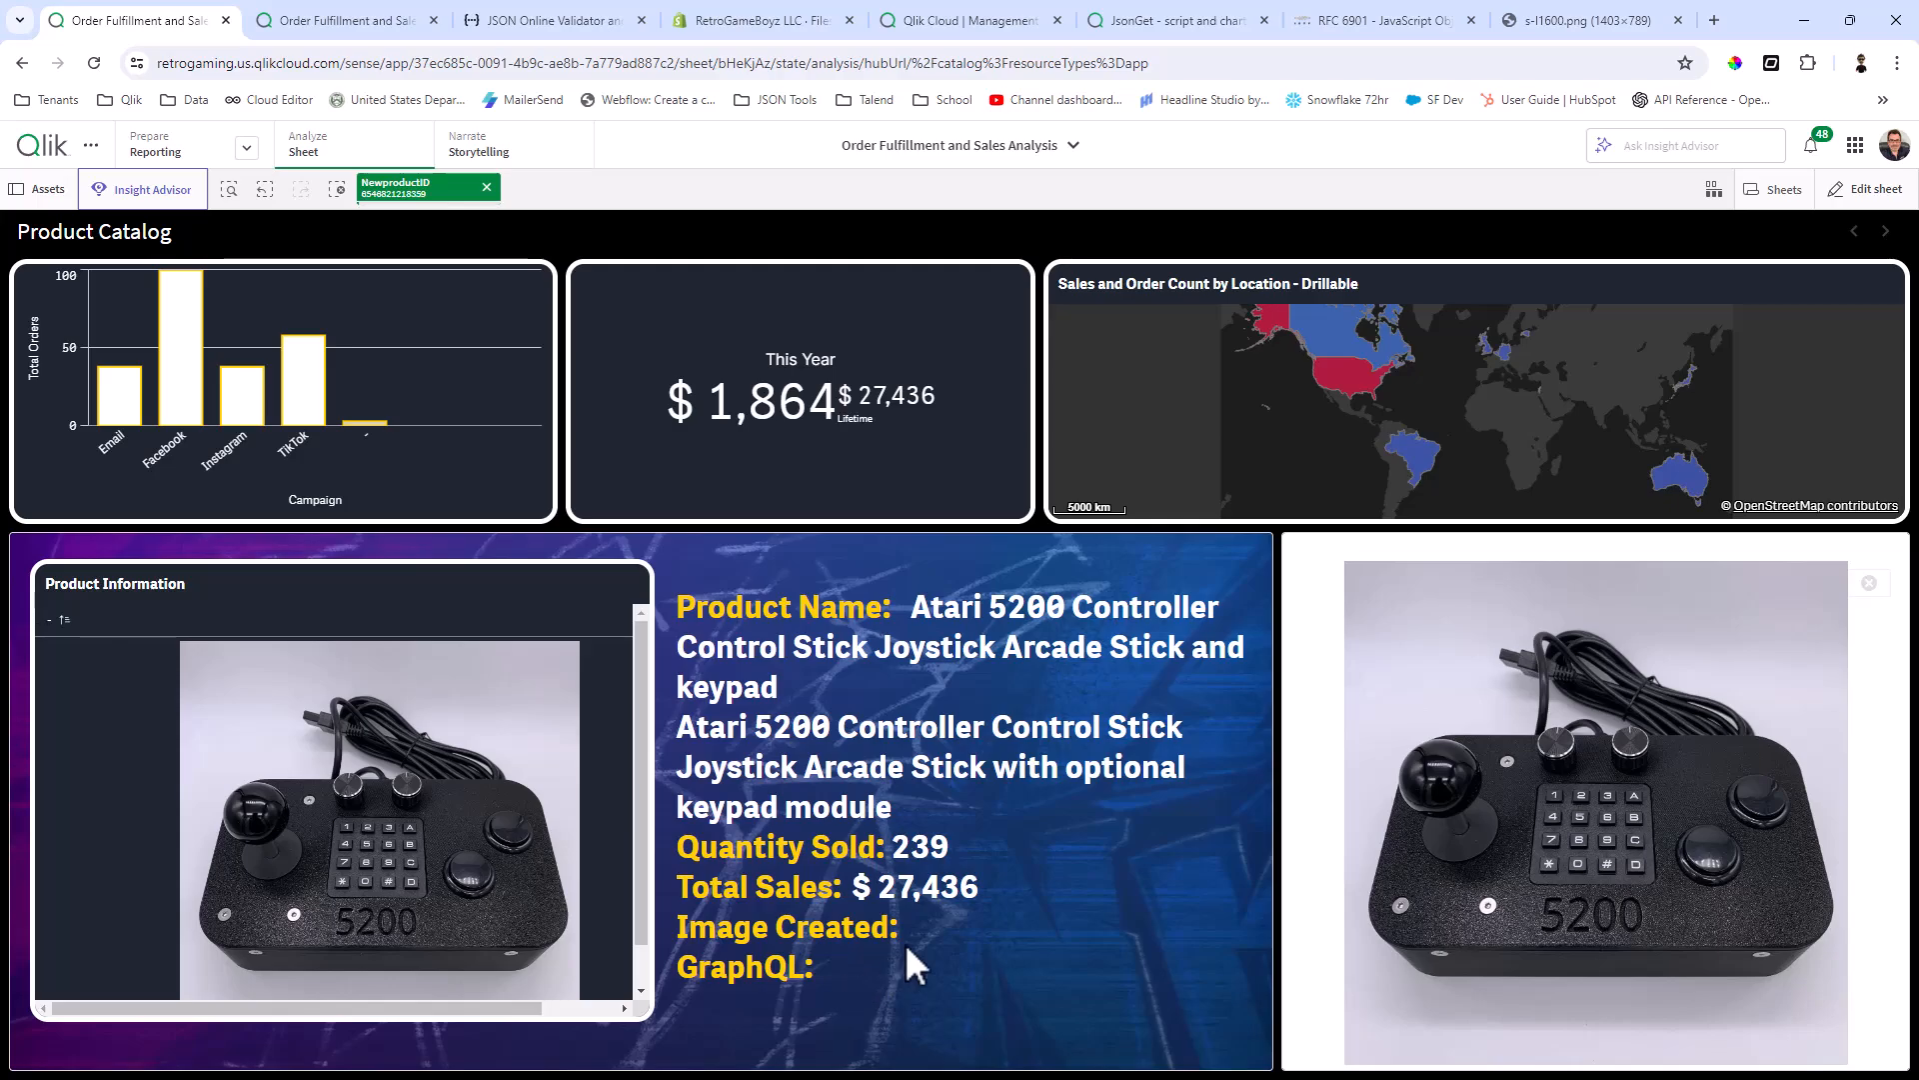
pyautogui.click(487, 187)
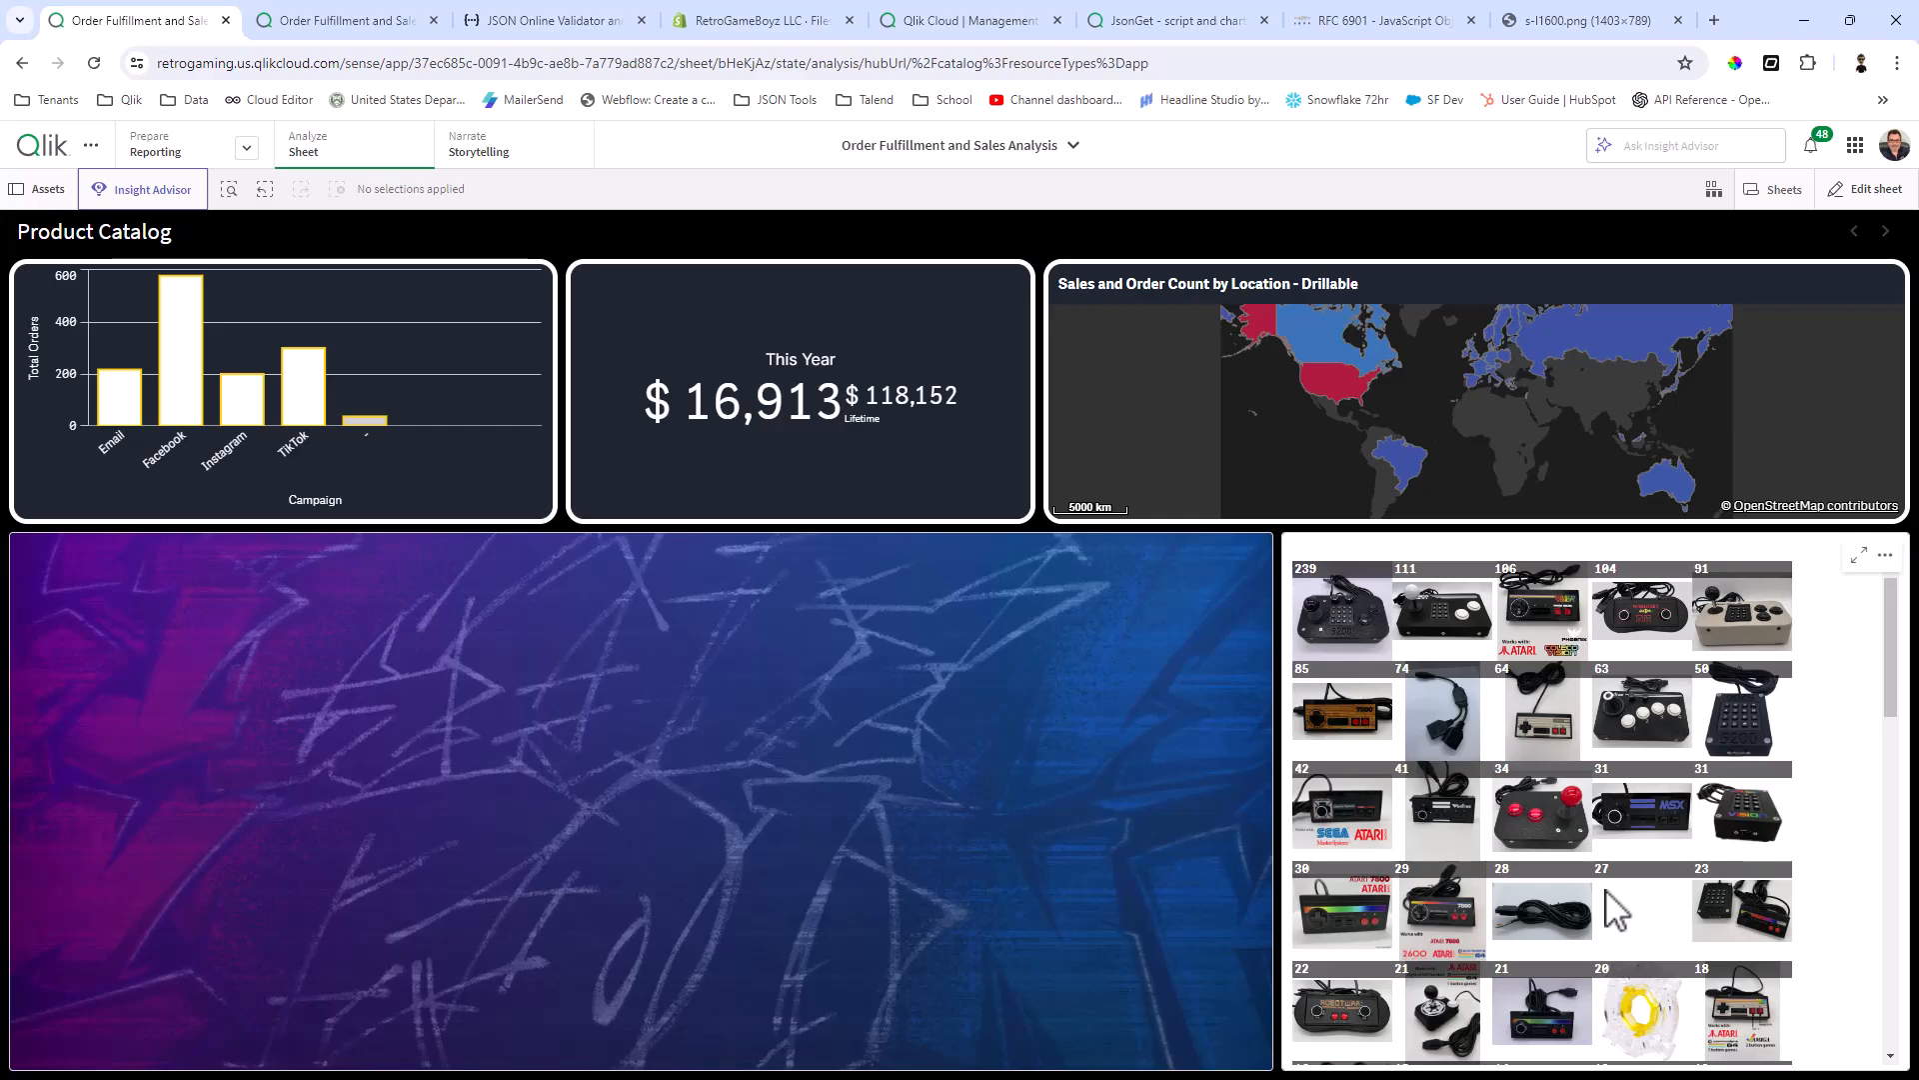
pyautogui.click(1642, 826)
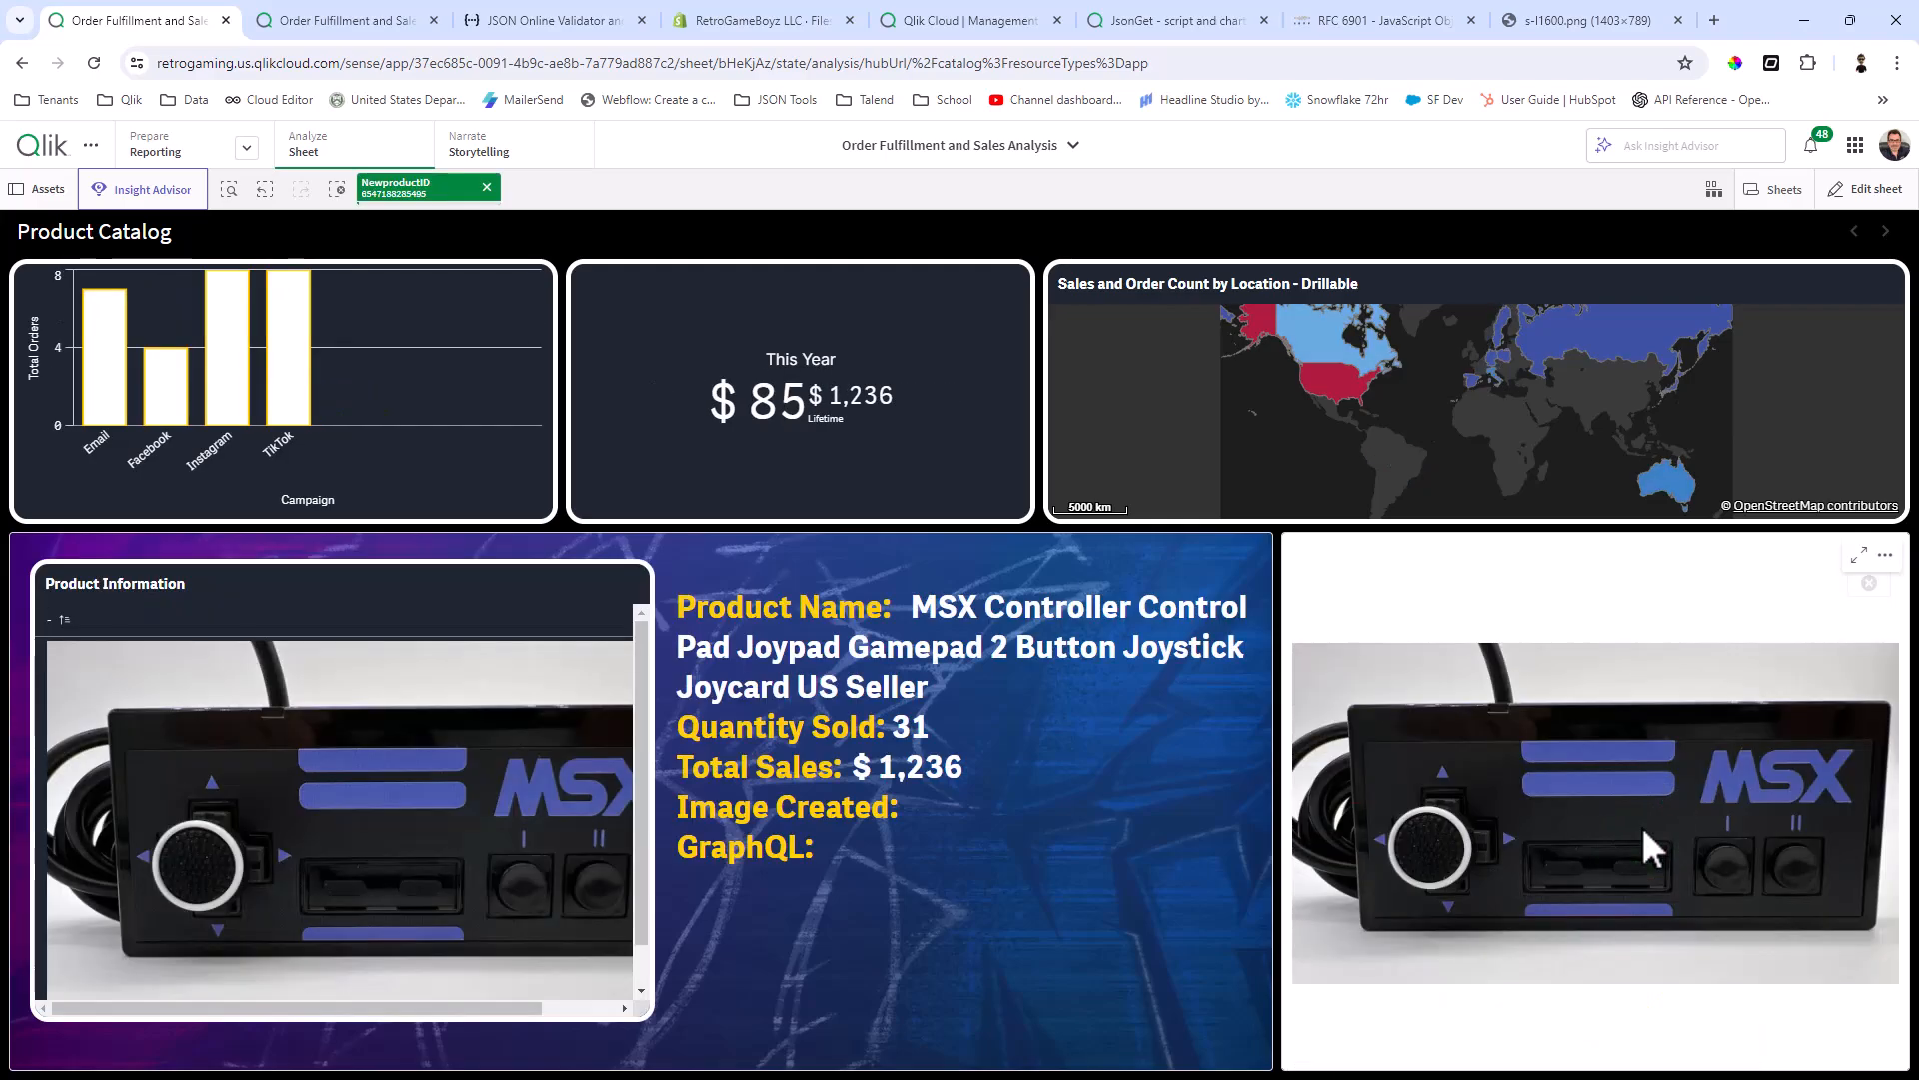
pyautogui.click(487, 186)
pyautogui.click(1360, 984)
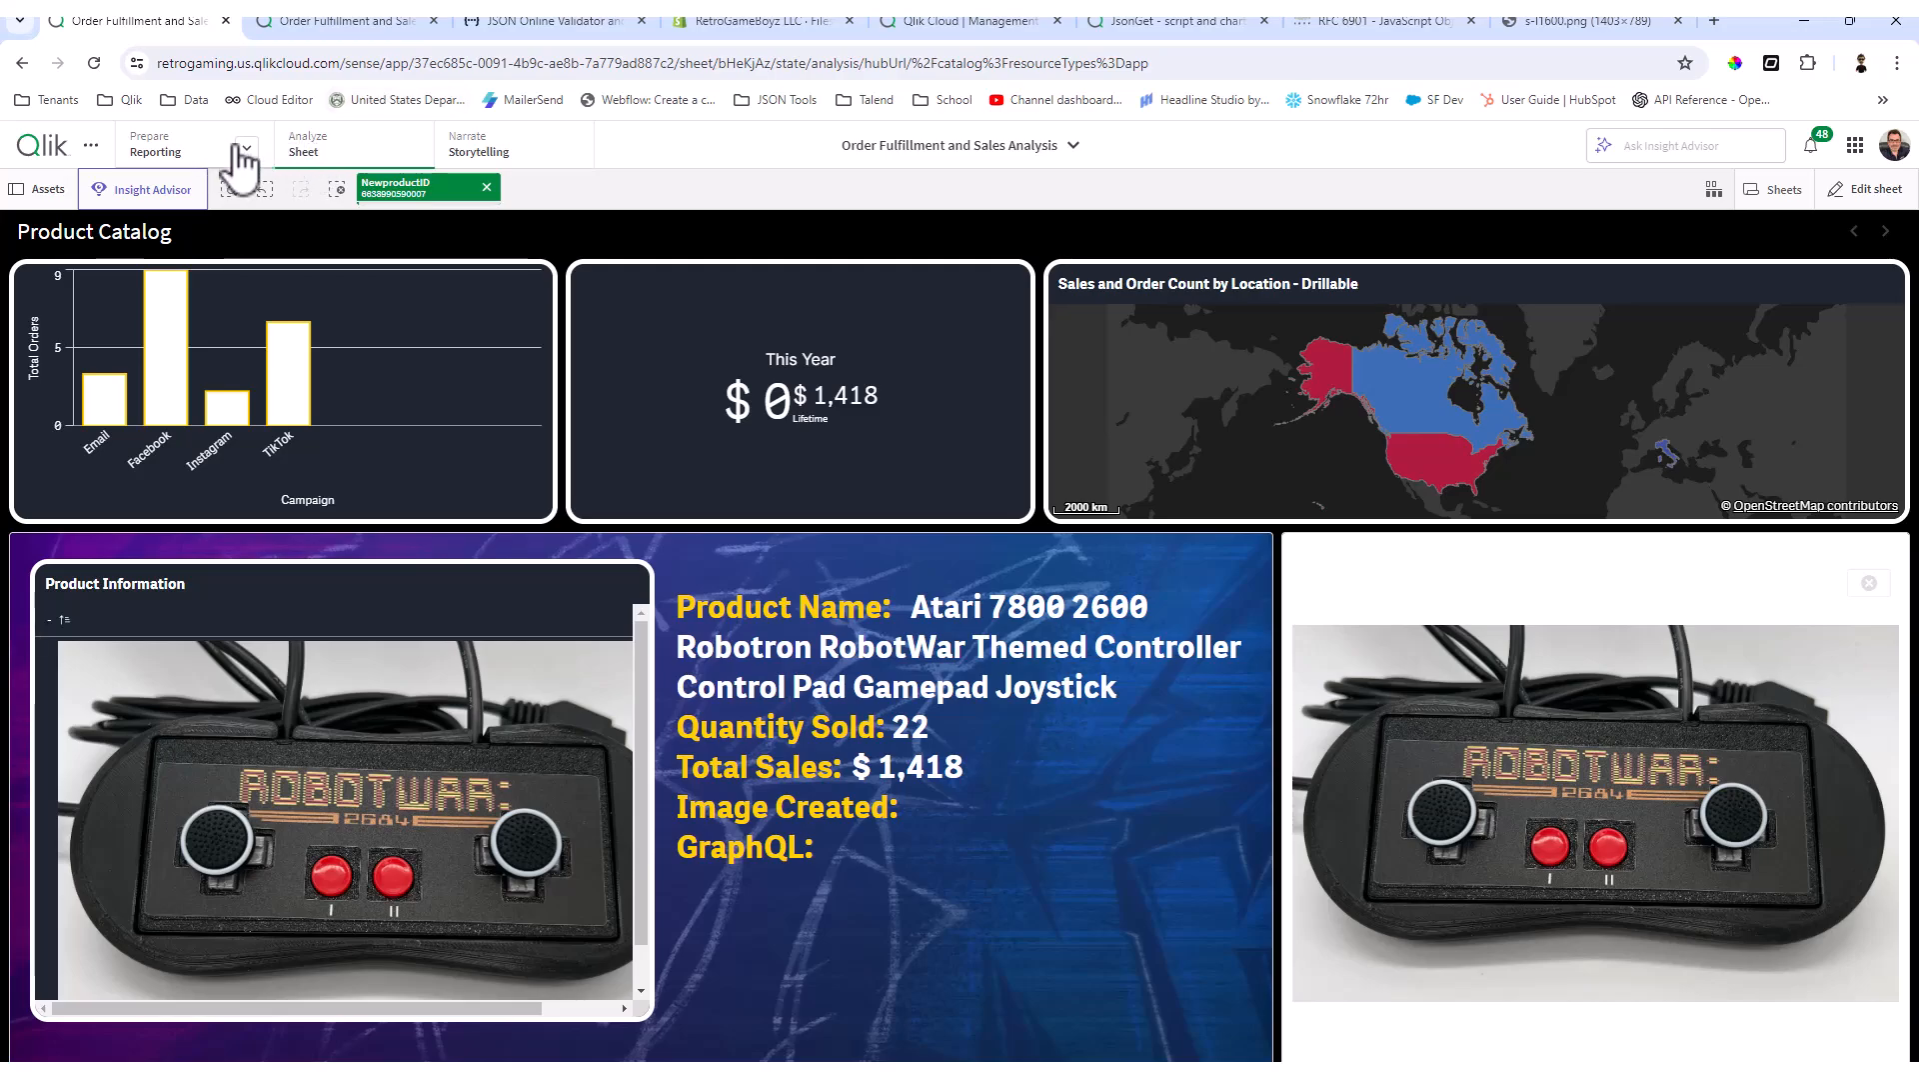
# Step: Review the products load script alongside the image column of the source products table in DBeaver
pyautogui.click(327, 21)
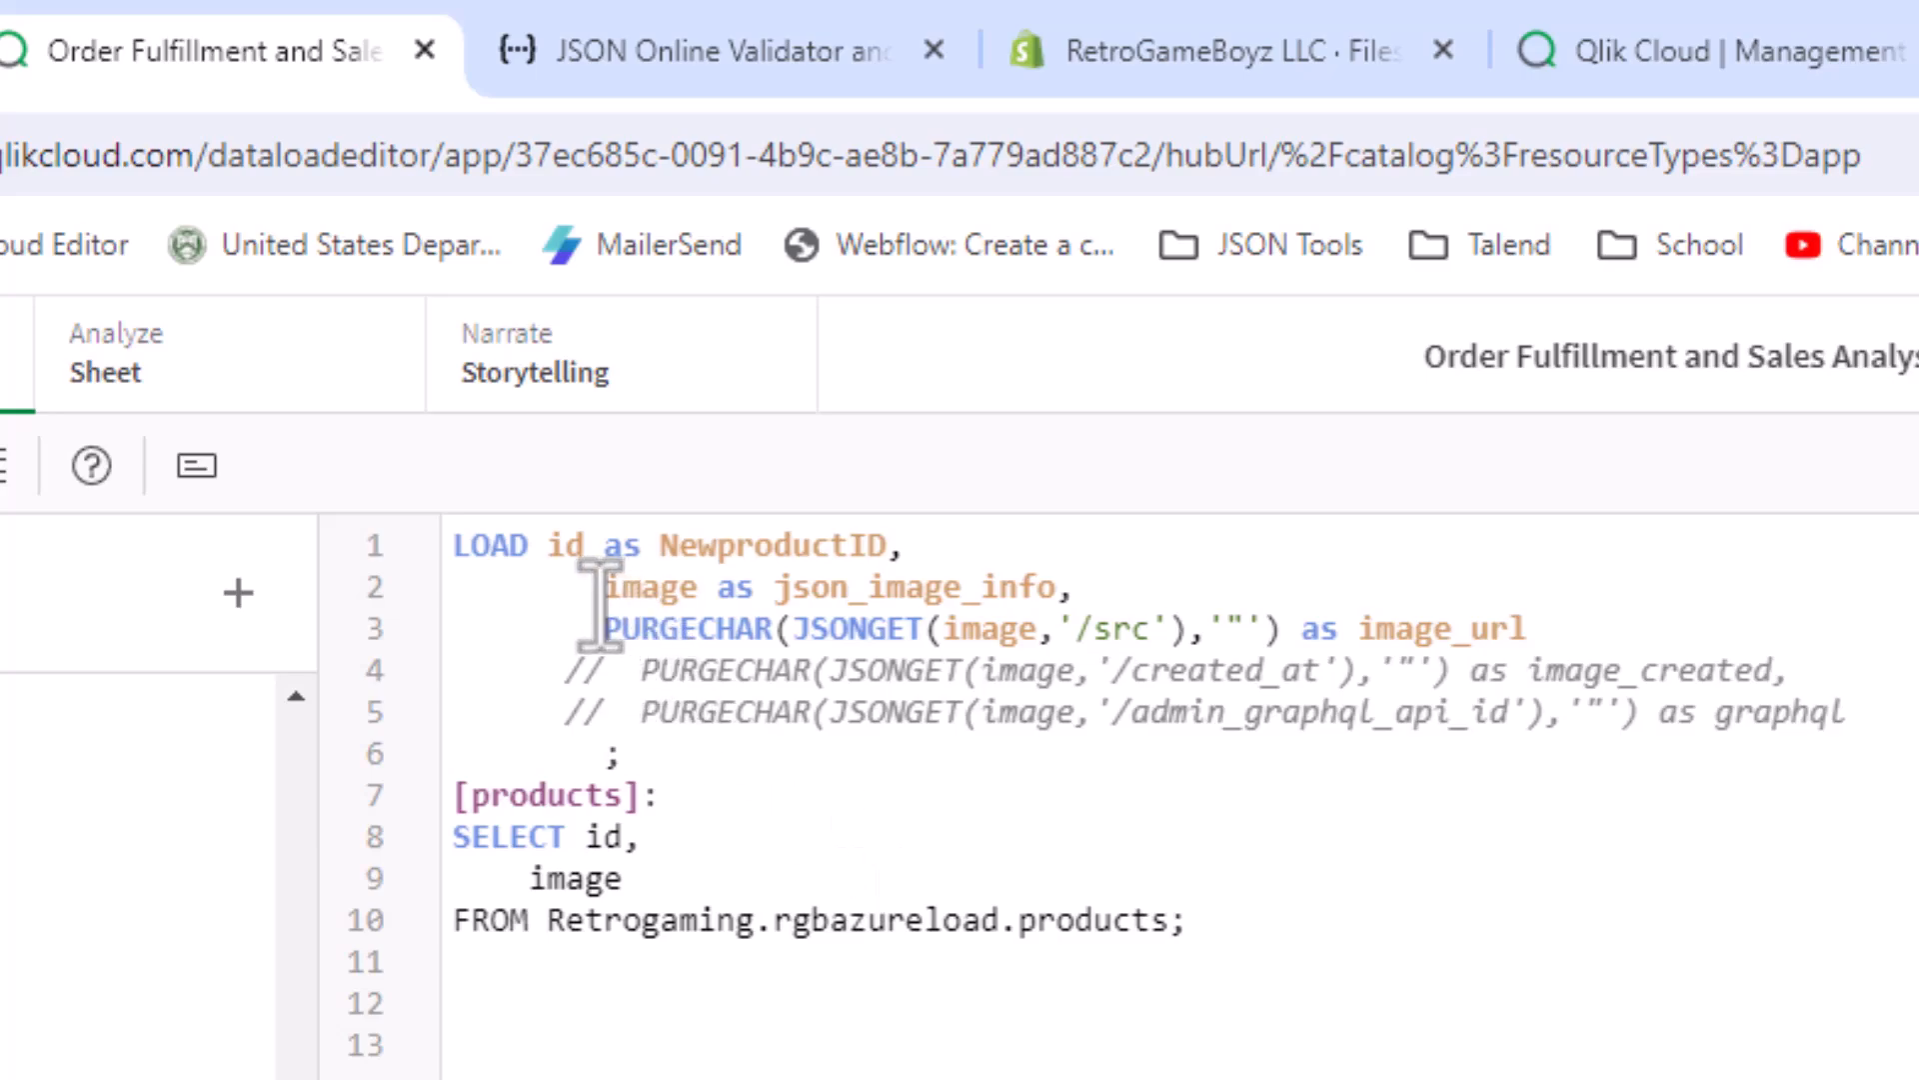
pyautogui.hotkey('alt', 'Tab')
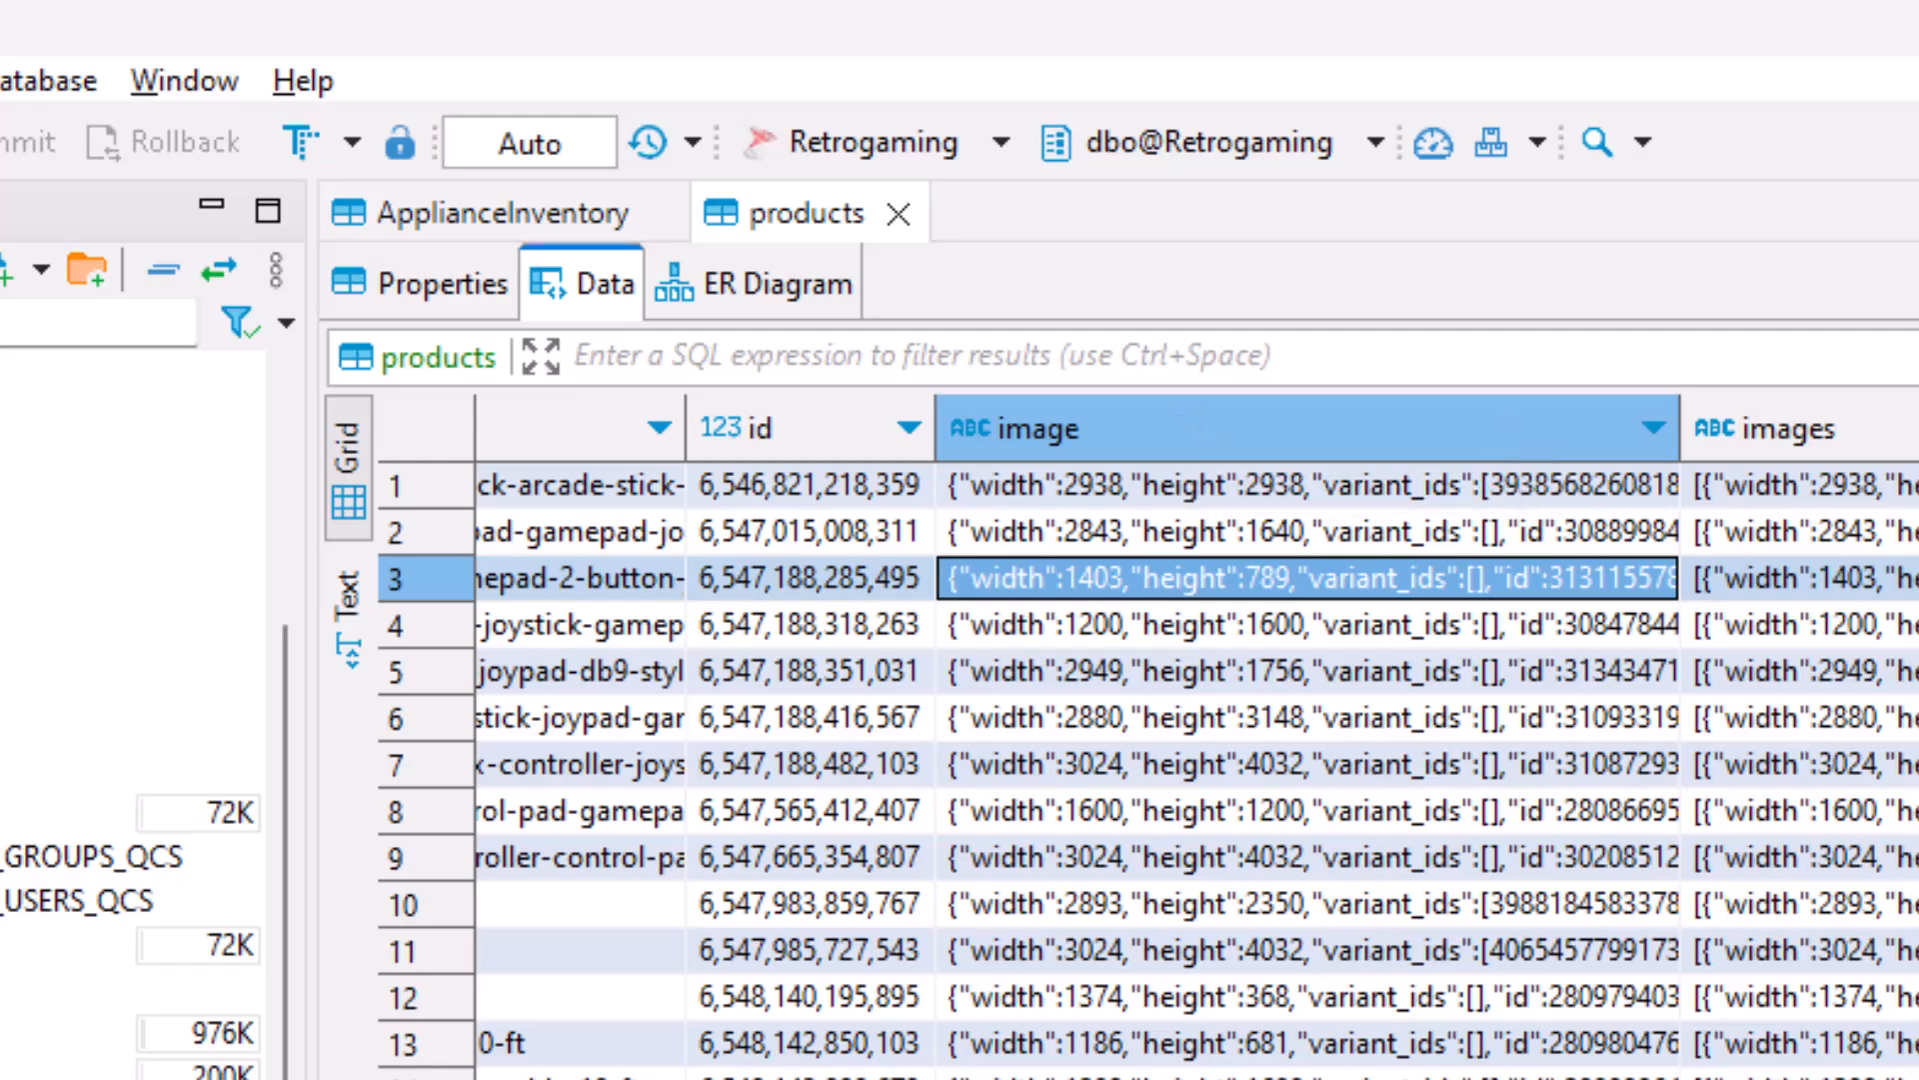
pyautogui.hotkey('alt', 'Tab')
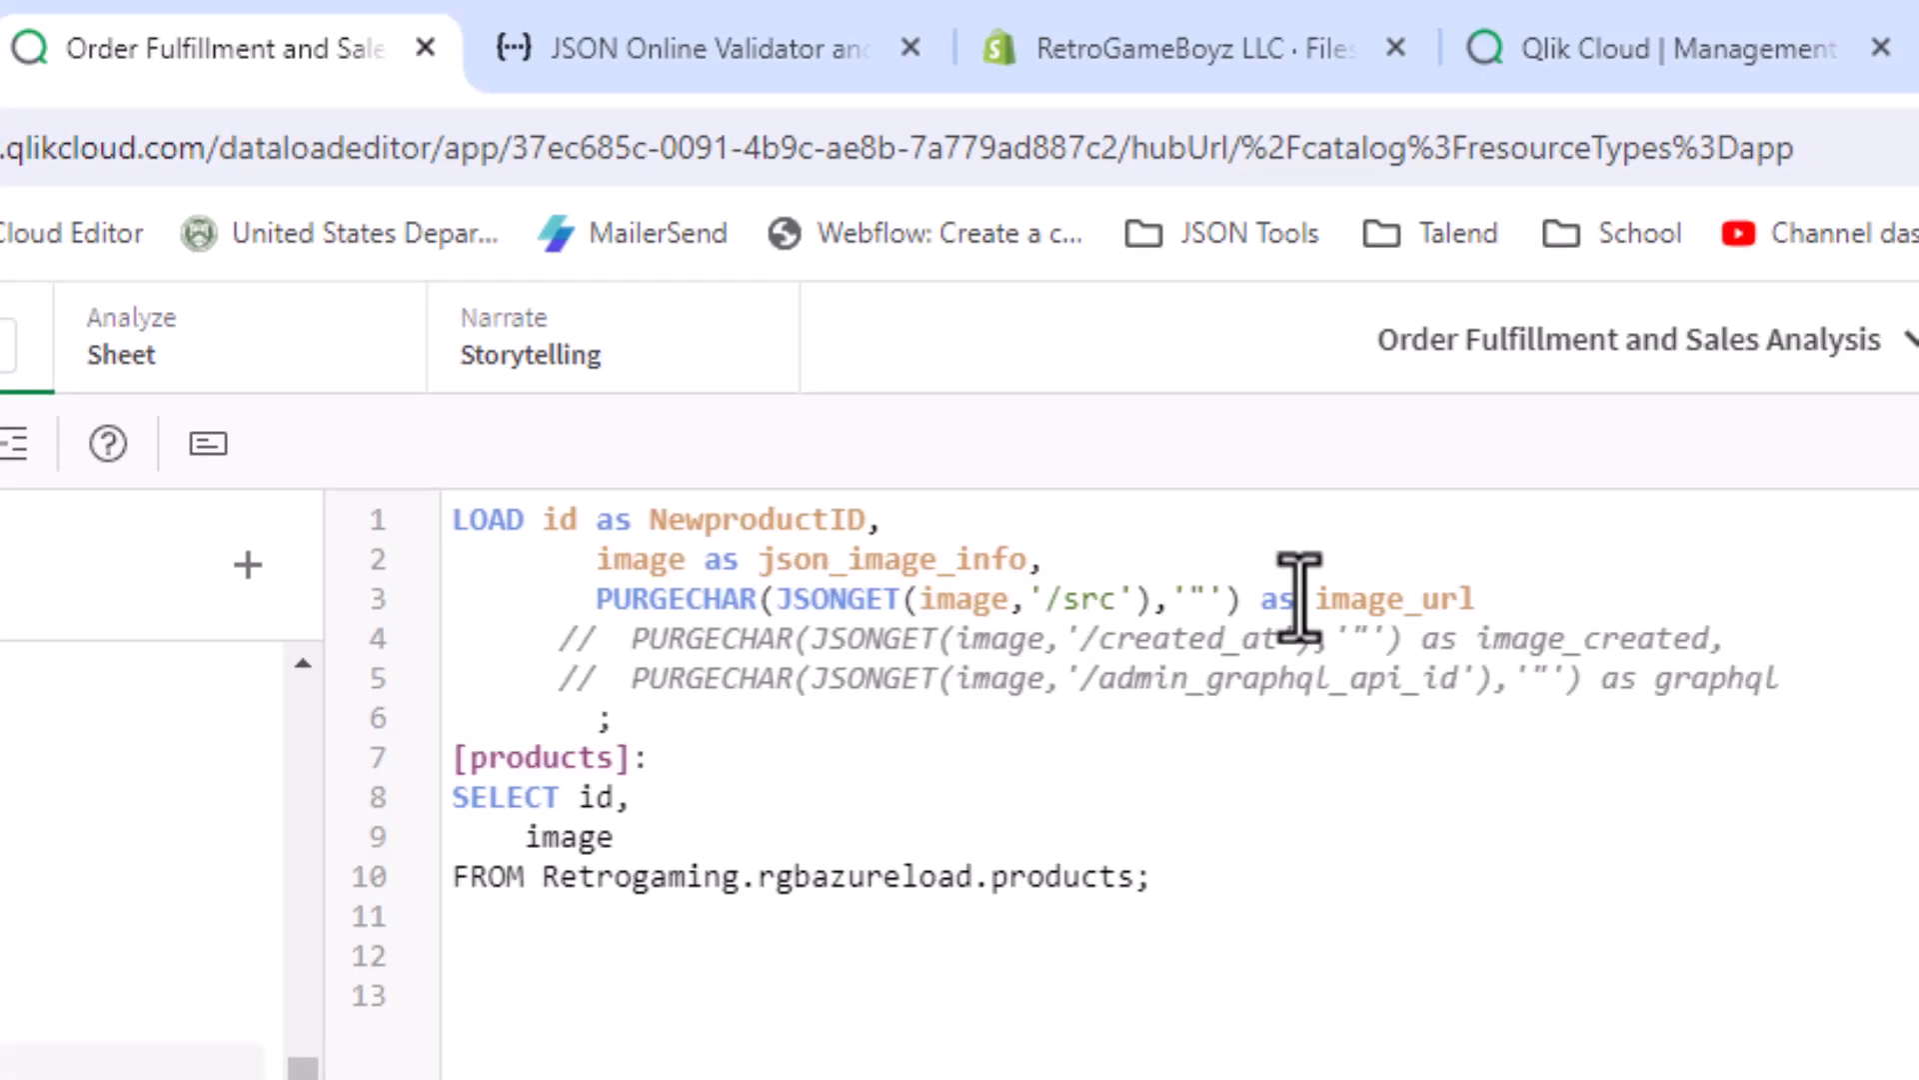
# Step: Return to the app's sheet tab, enter sheet editing and open the empty sheet named My new sheet
pyautogui.click(112, 16)
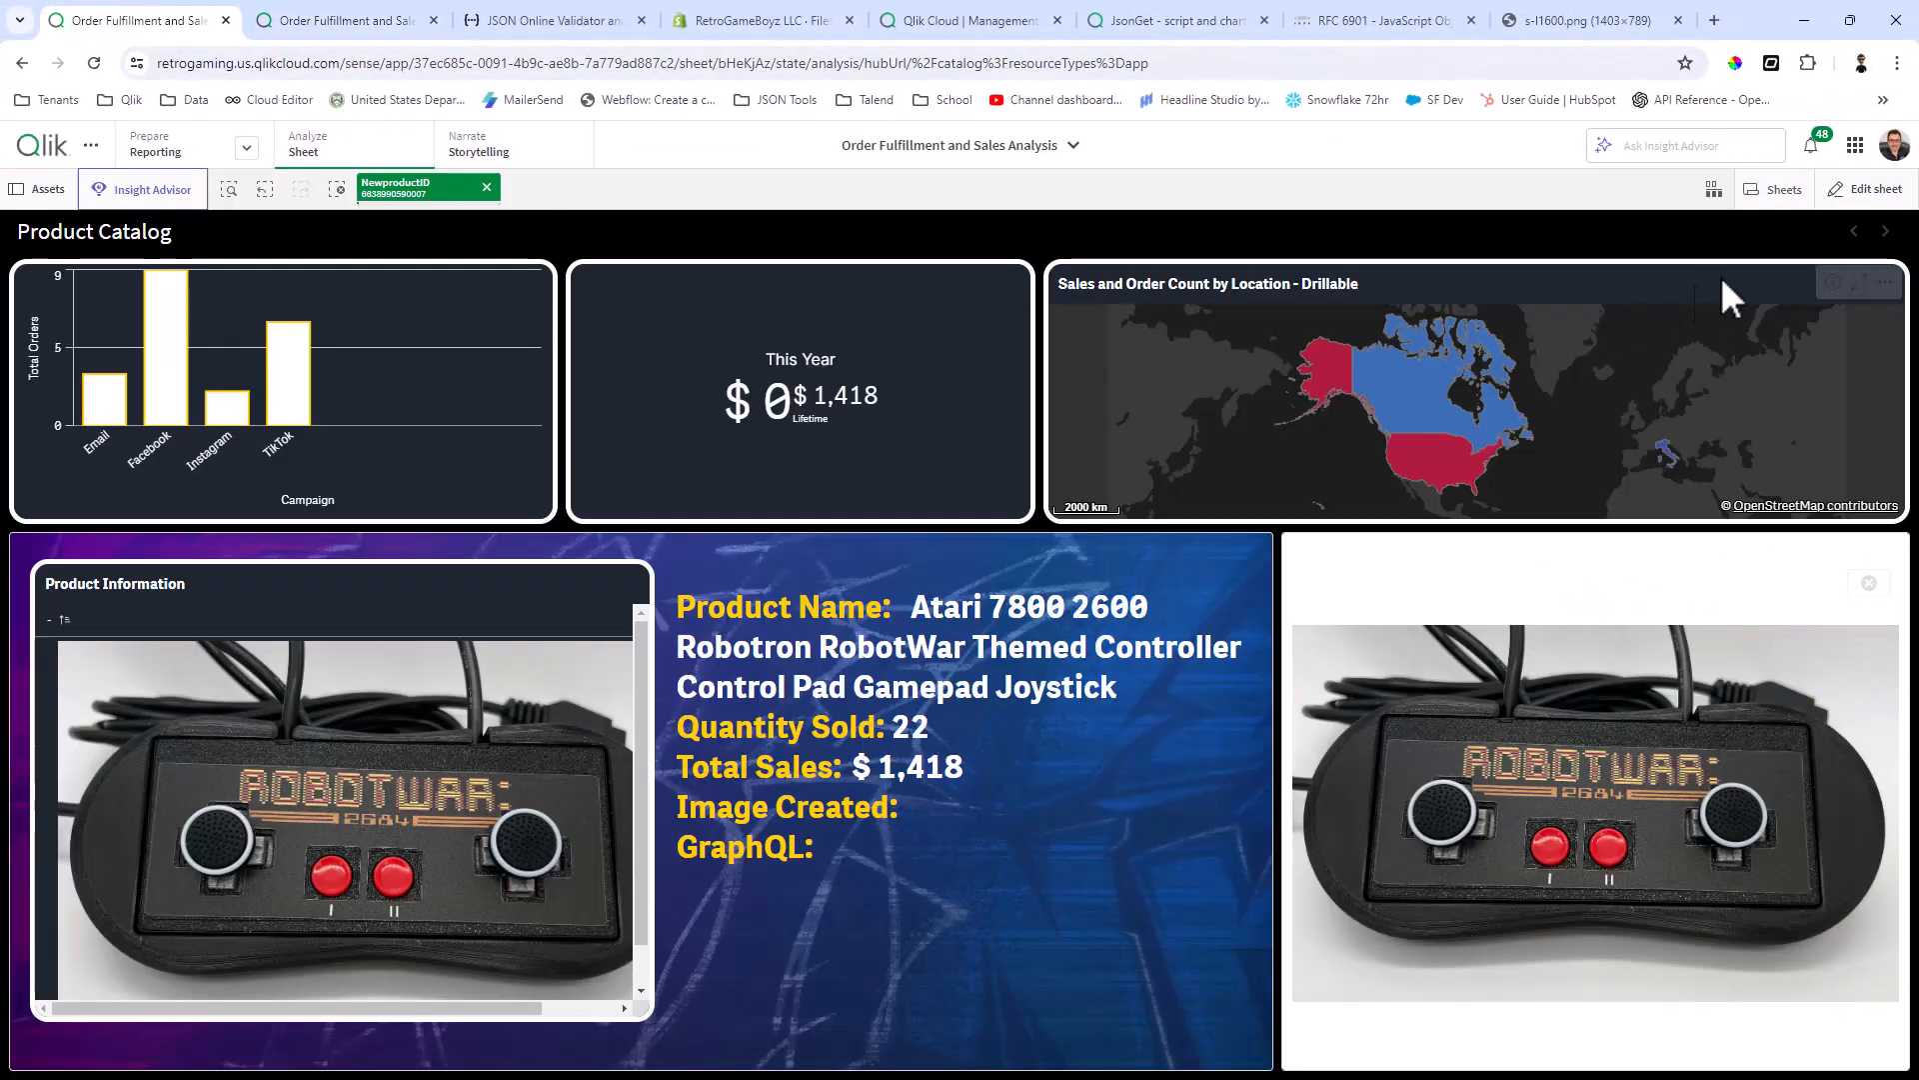
pyautogui.click(1865, 190)
pyautogui.scroll(-5, 223, 741)
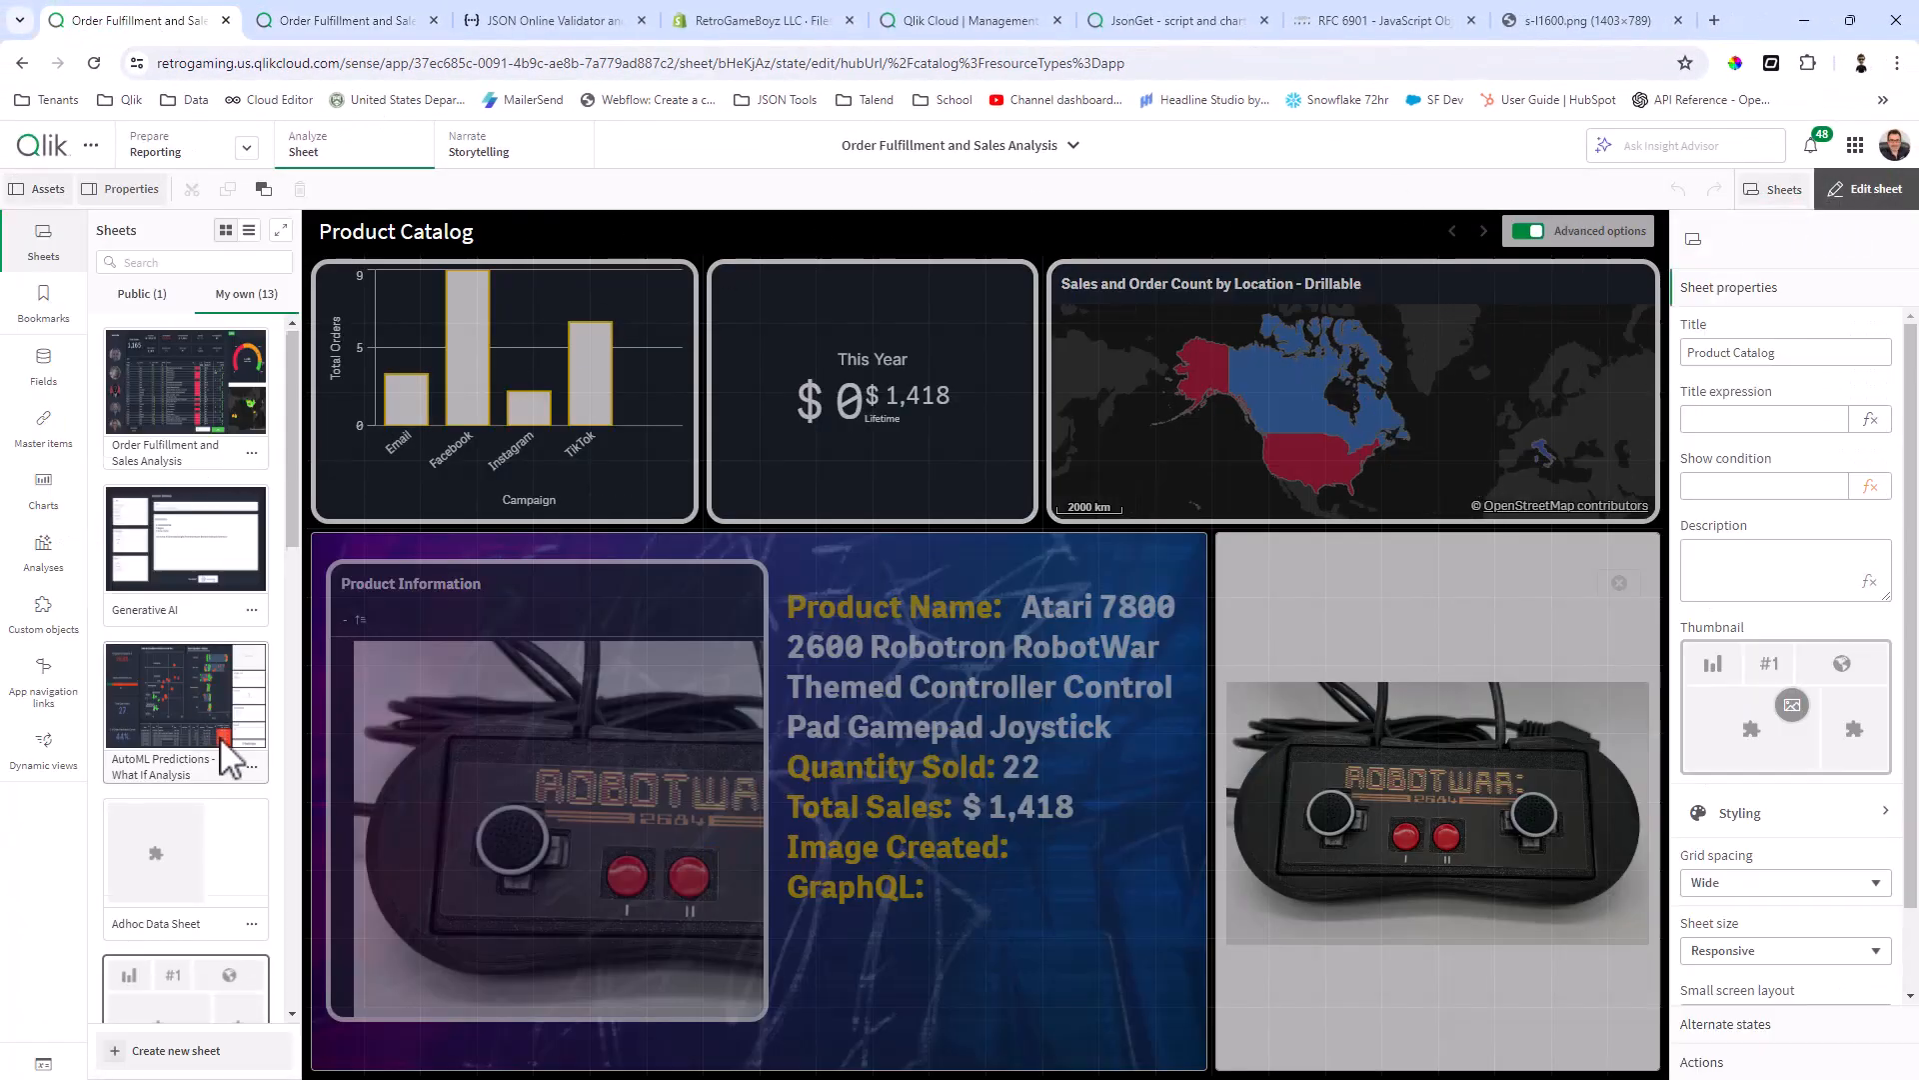
pyautogui.scroll(-10, 221, 822)
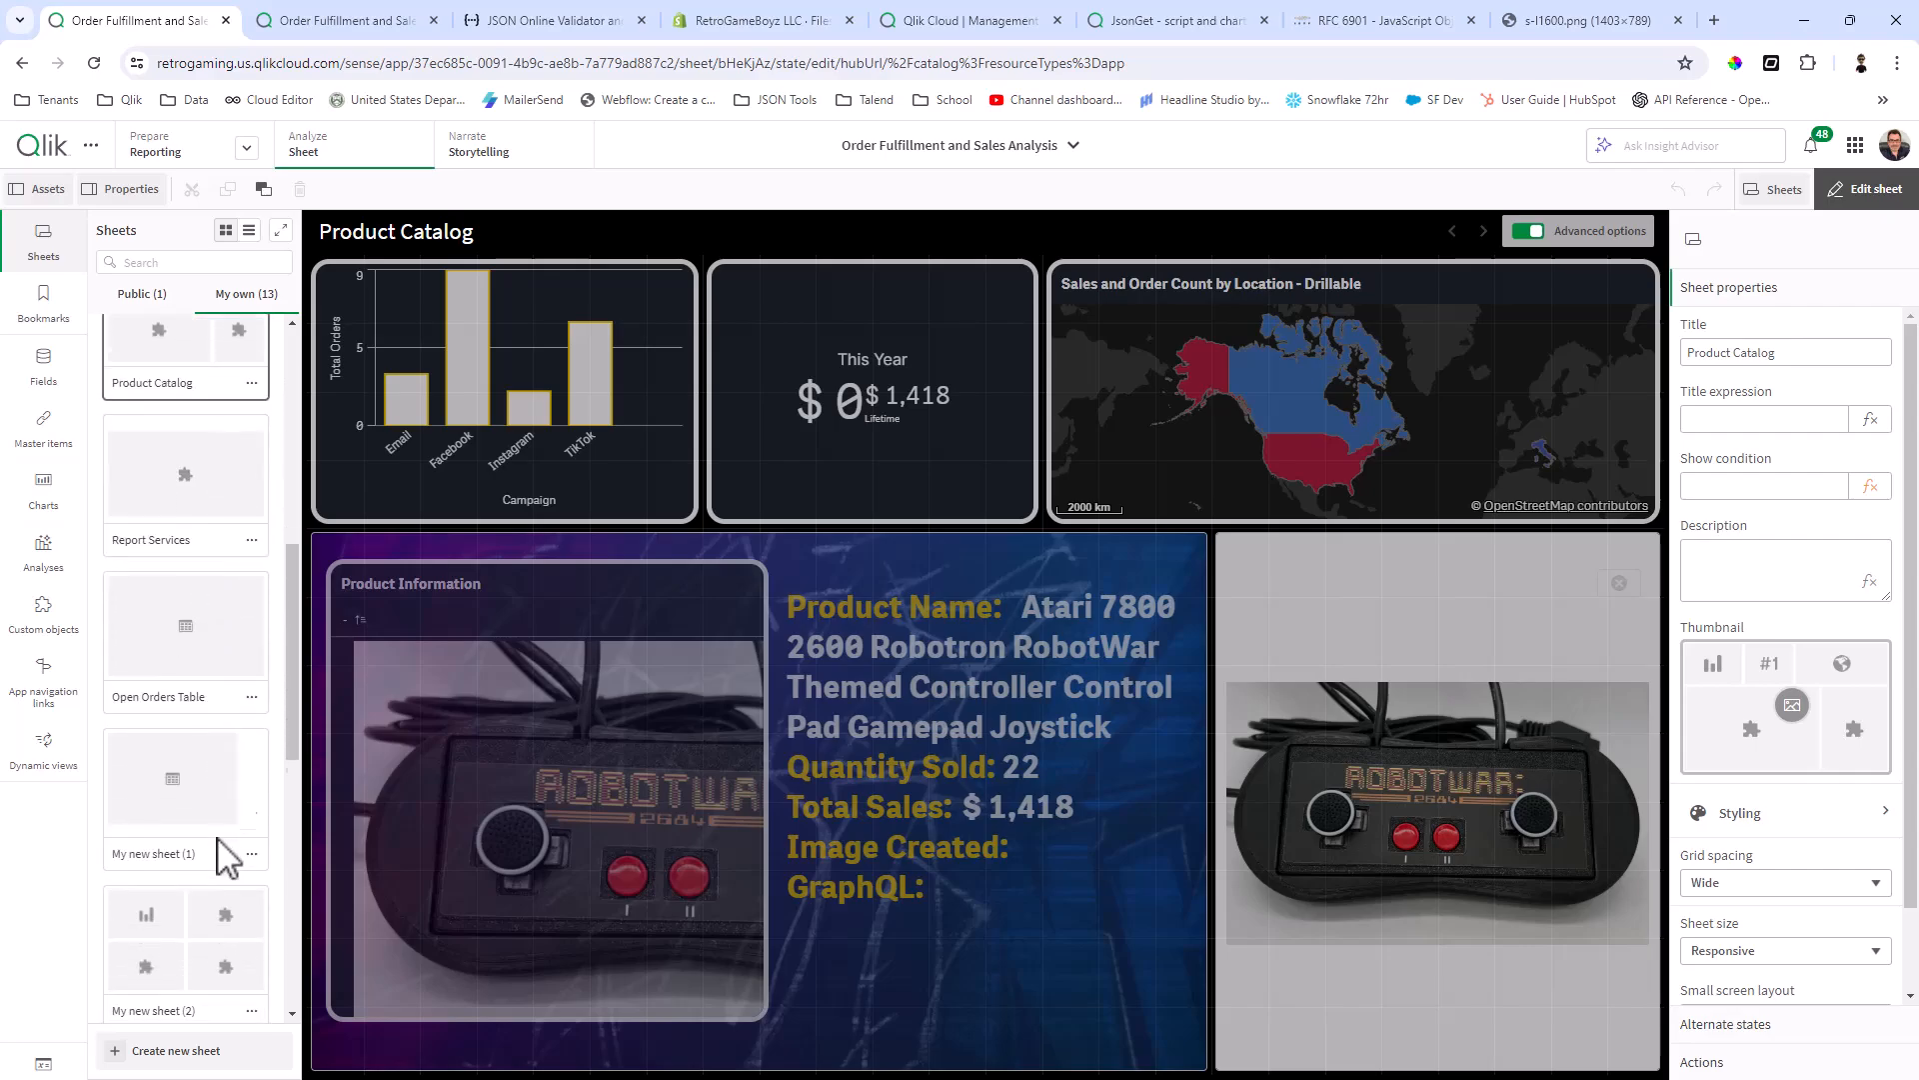
pyautogui.scroll(-3, 204, 867)
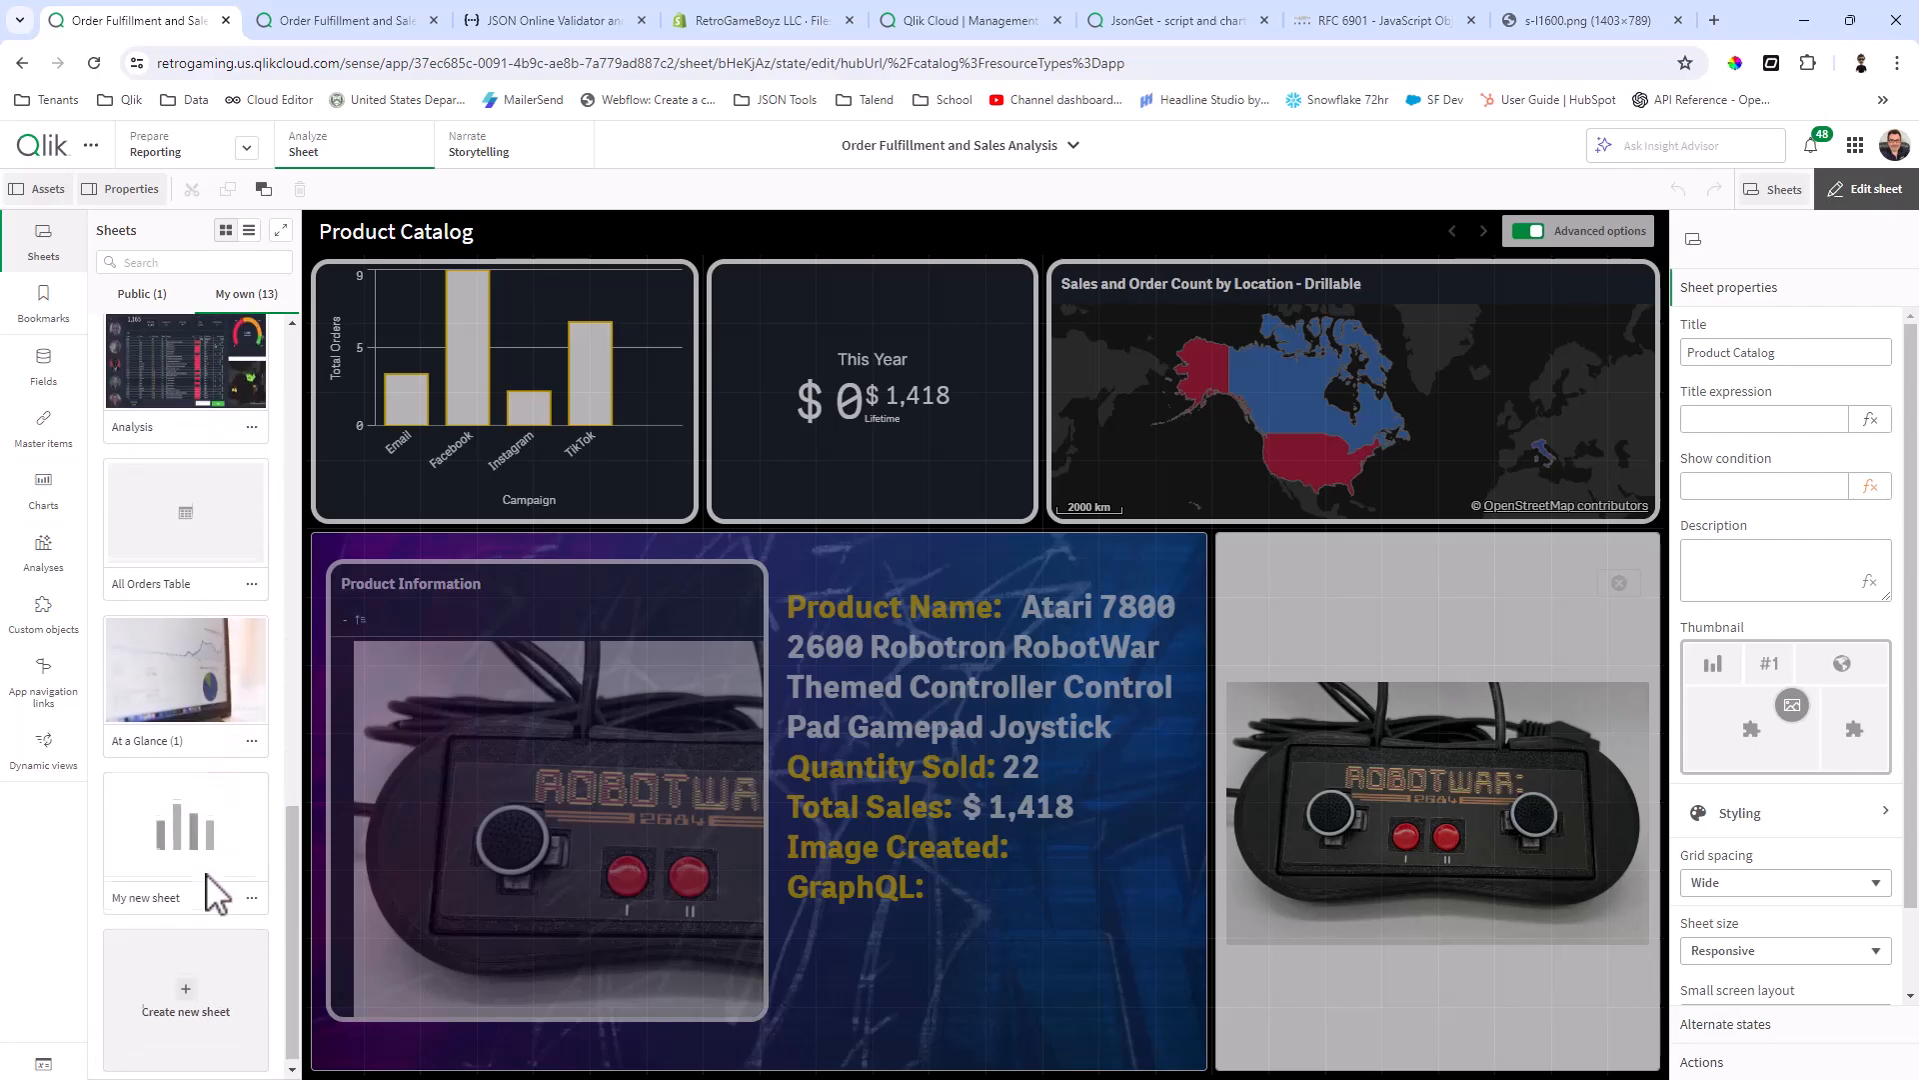
pyautogui.click(201, 857)
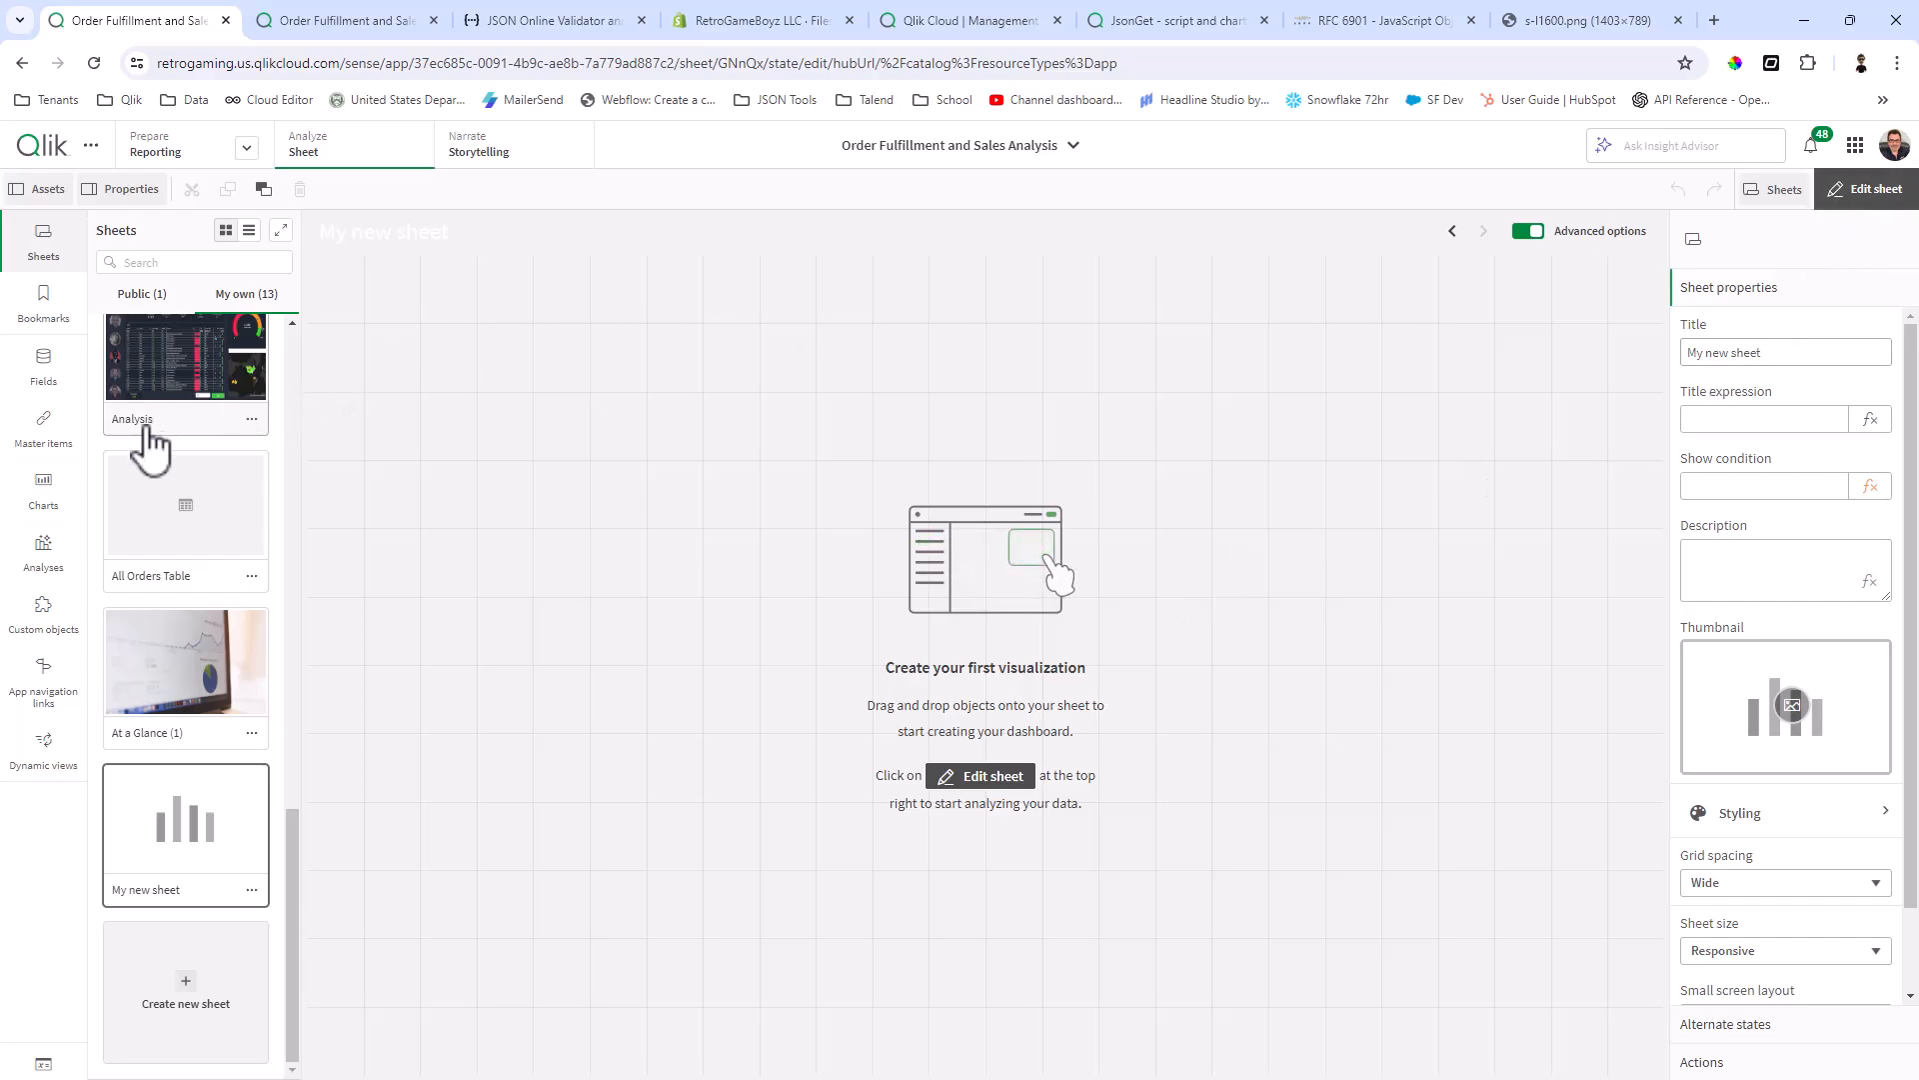
# Step: Add a straight table from the Qlik Visualization bundle filling the sheet, with the json_image_info field as its column
pyautogui.click(42, 624)
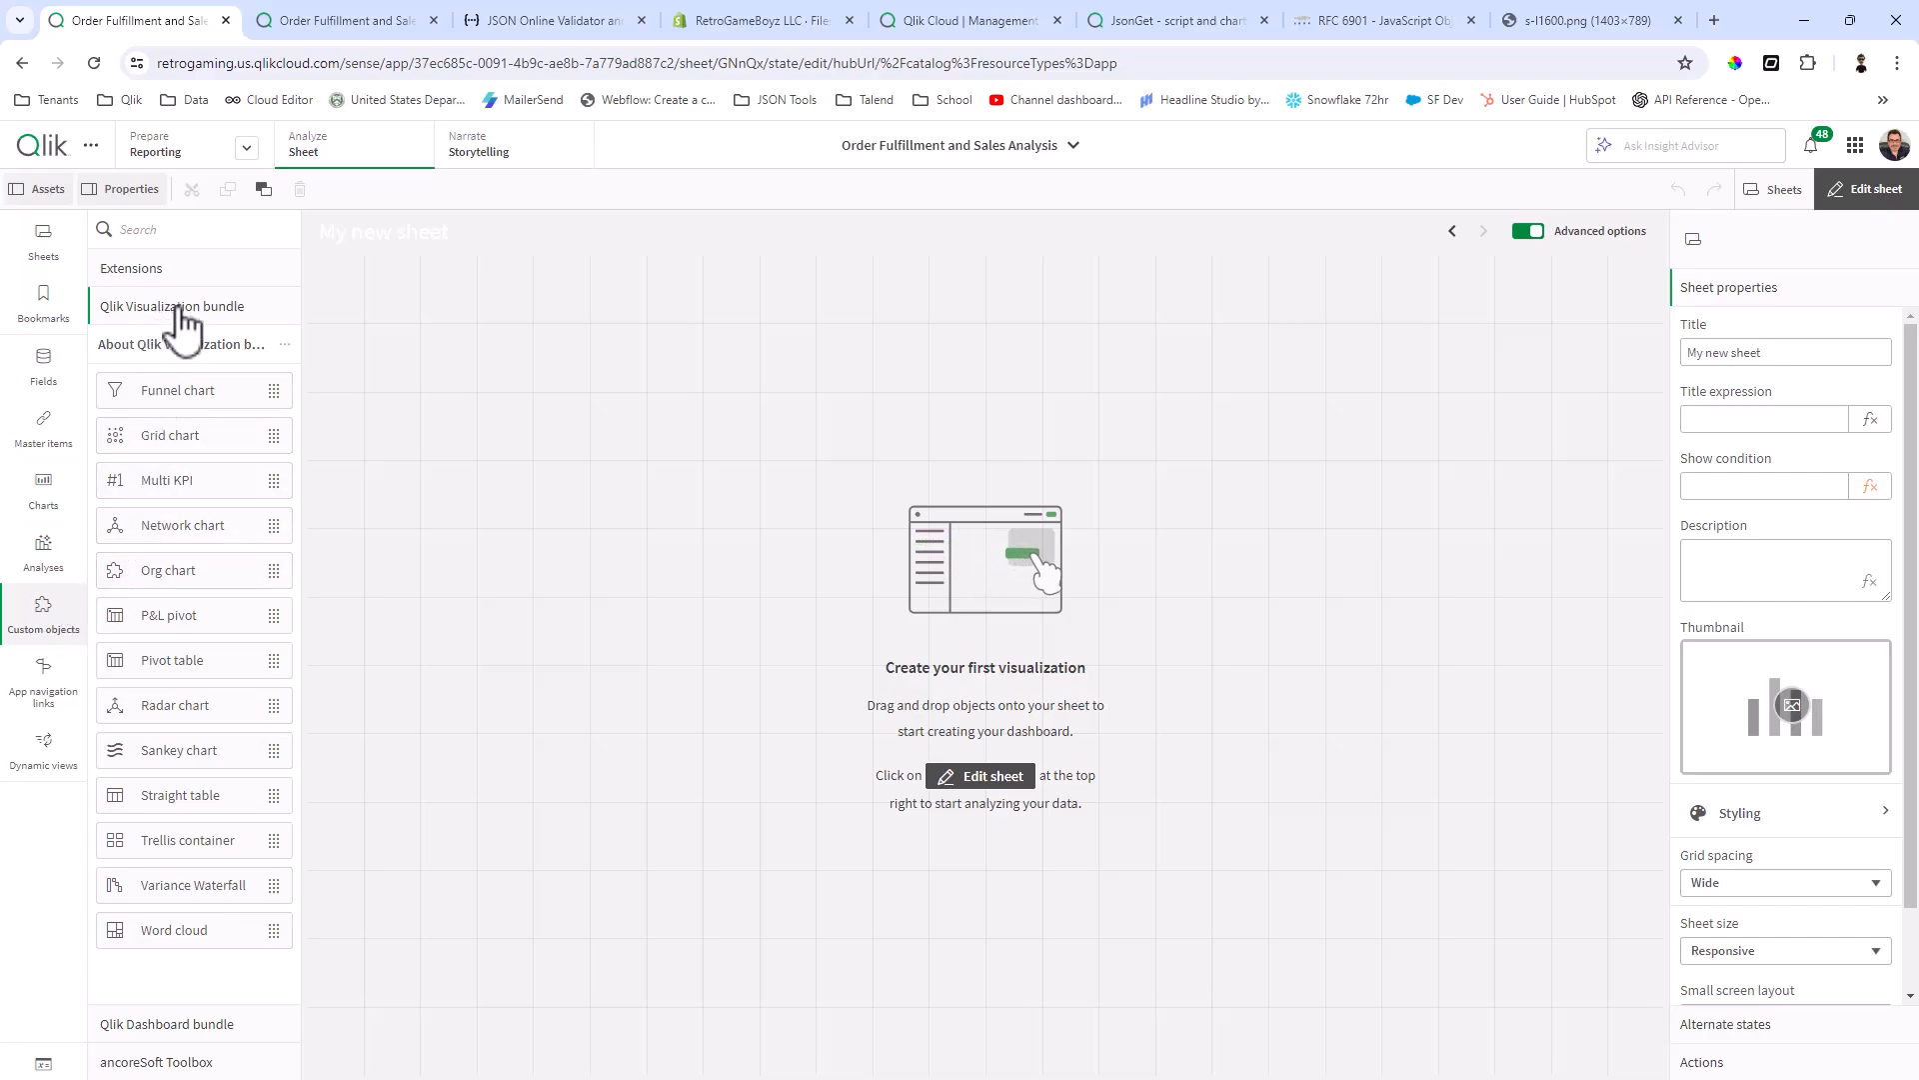
pyautogui.moveTo(200, 797); pyautogui.dragTo(1661, 1068)
pyautogui.click(993, 709)
pyautogui.click(1012, 751)
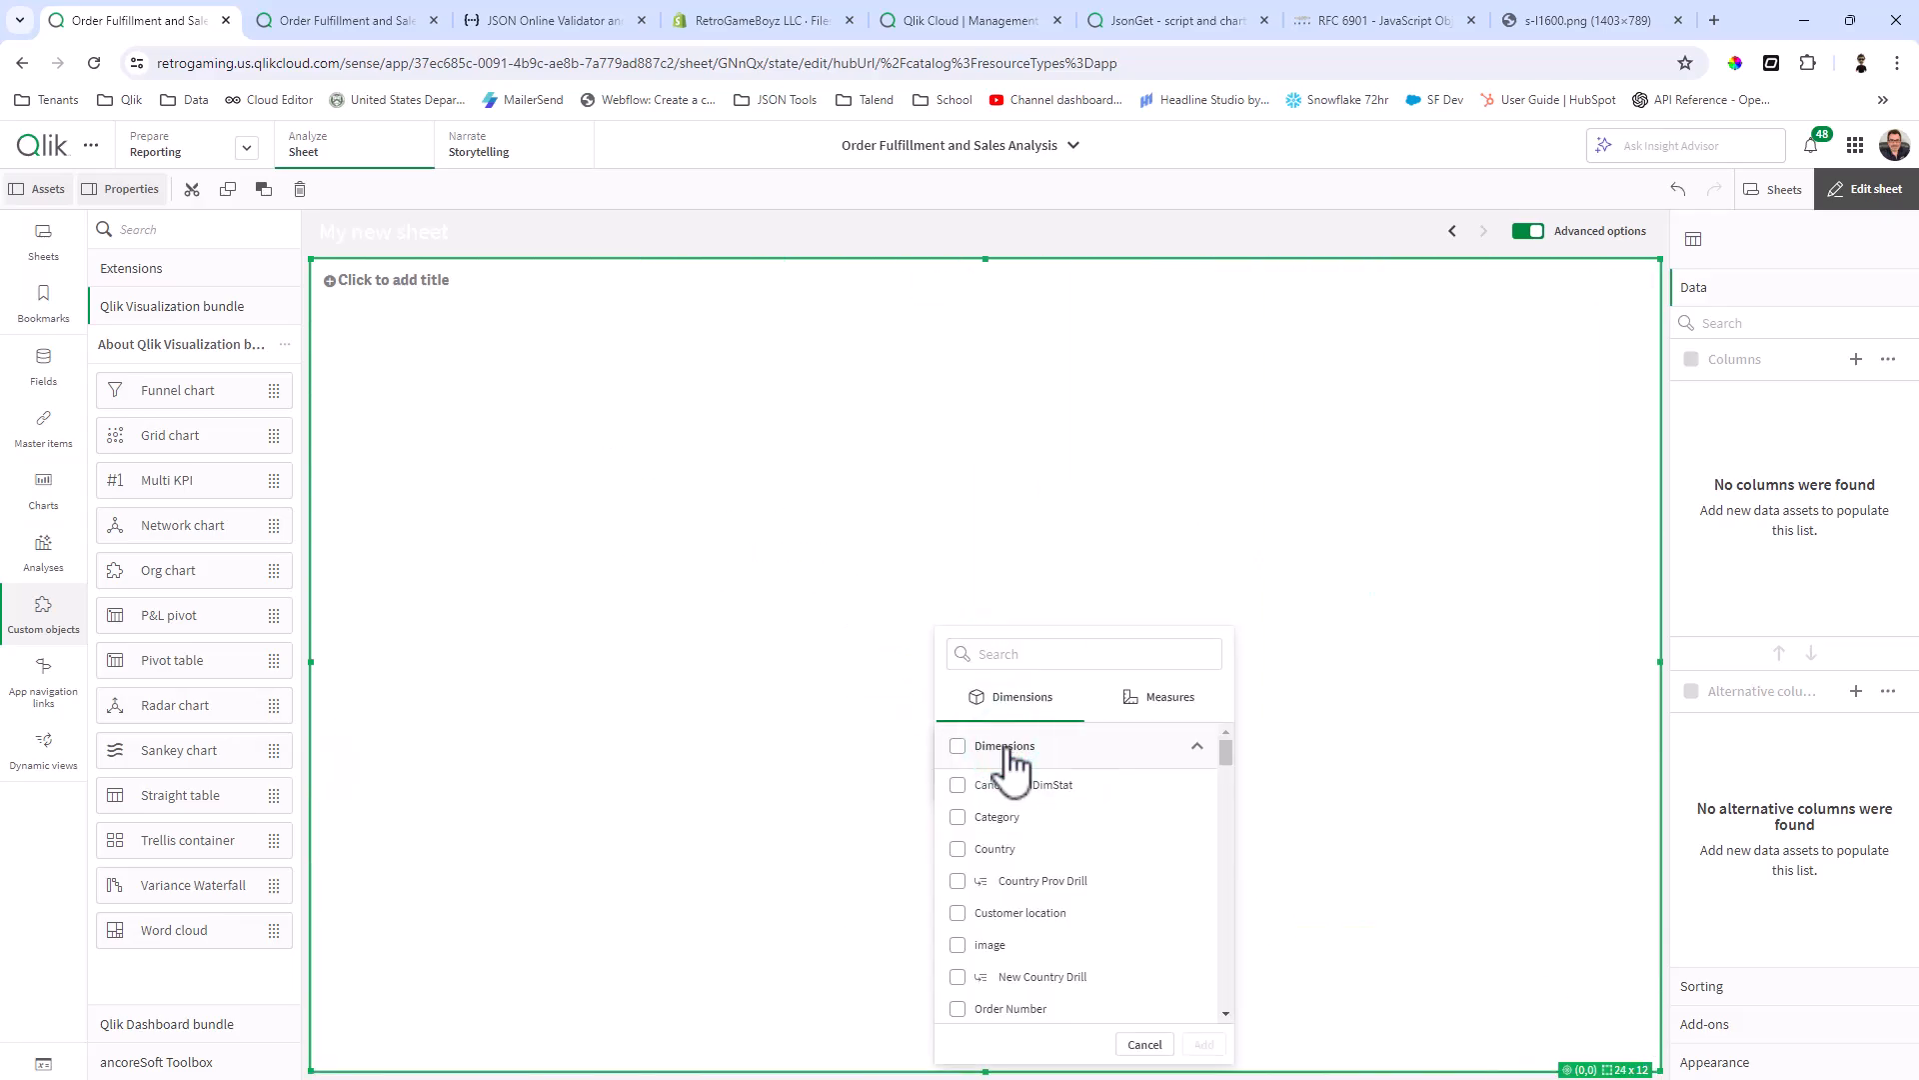
pyautogui.click(1008, 654)
pyautogui.write('jso')
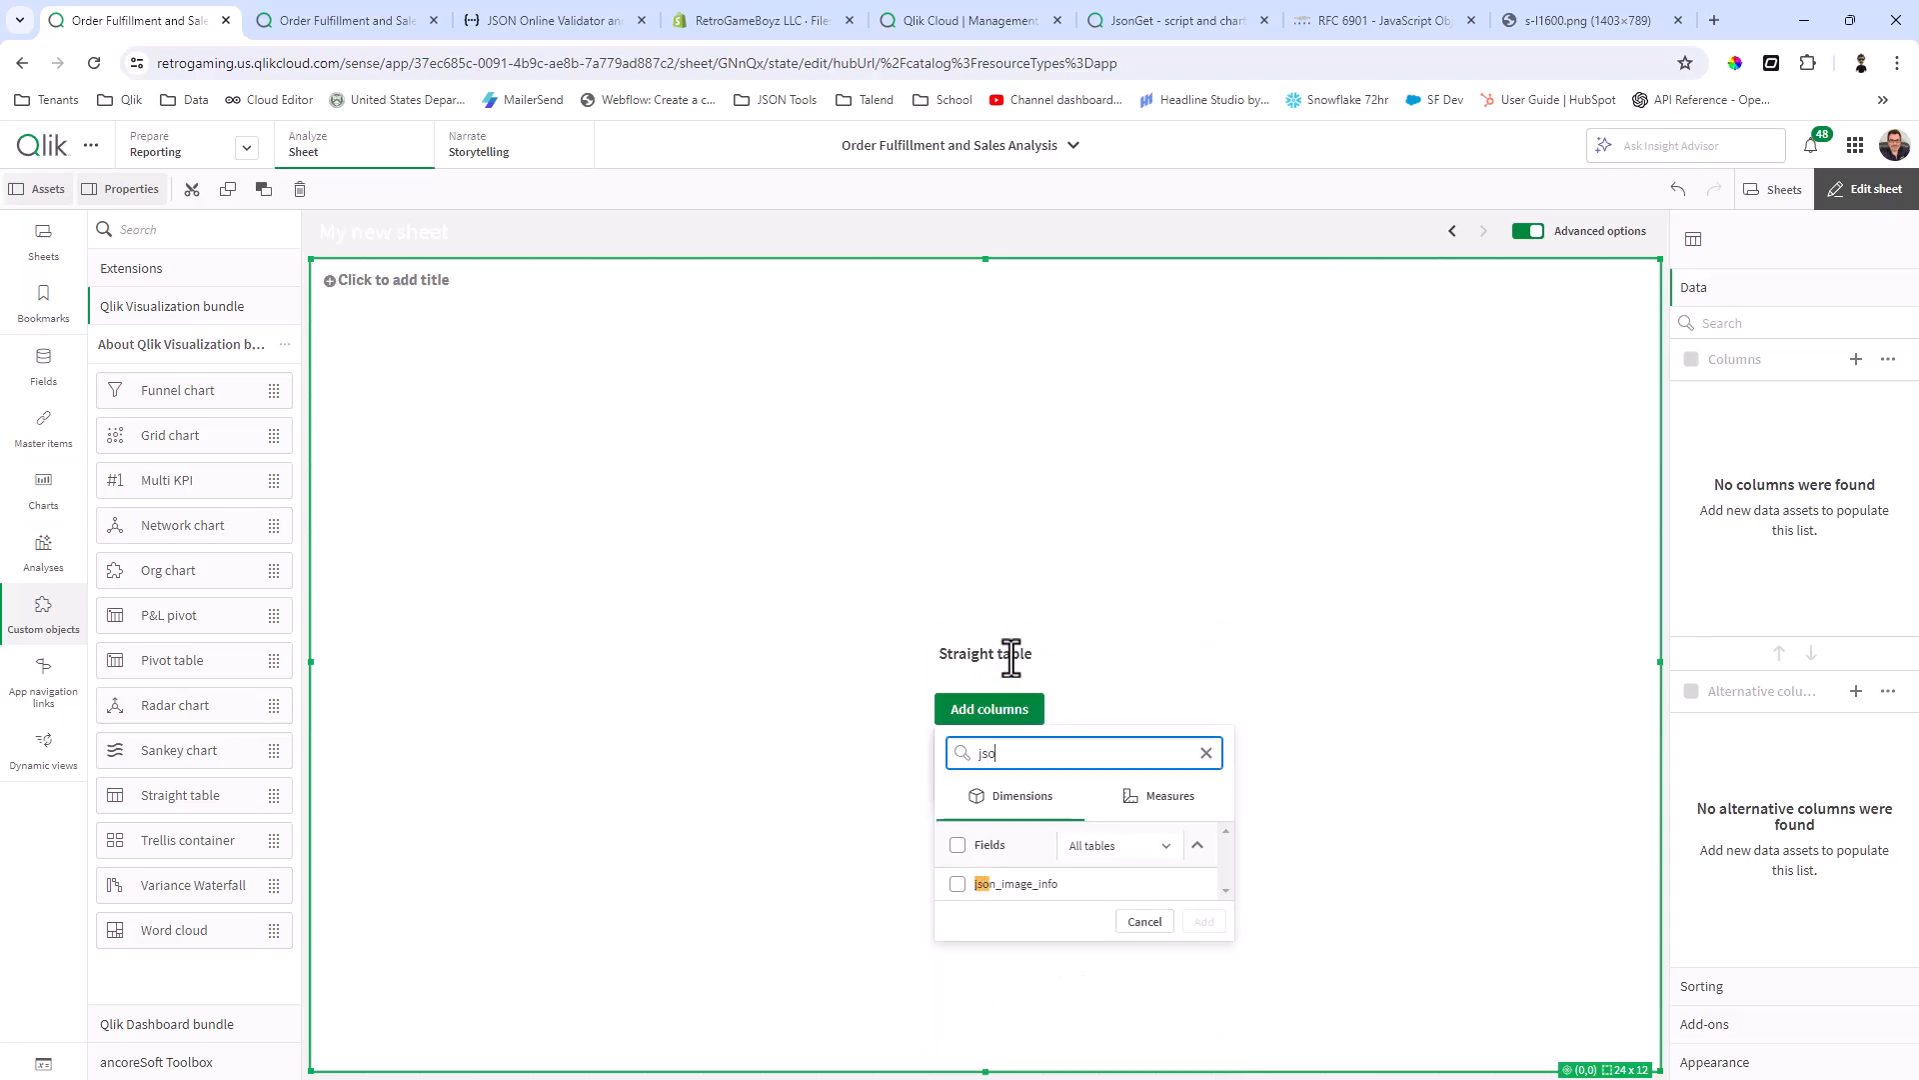
pyautogui.click(1045, 883)
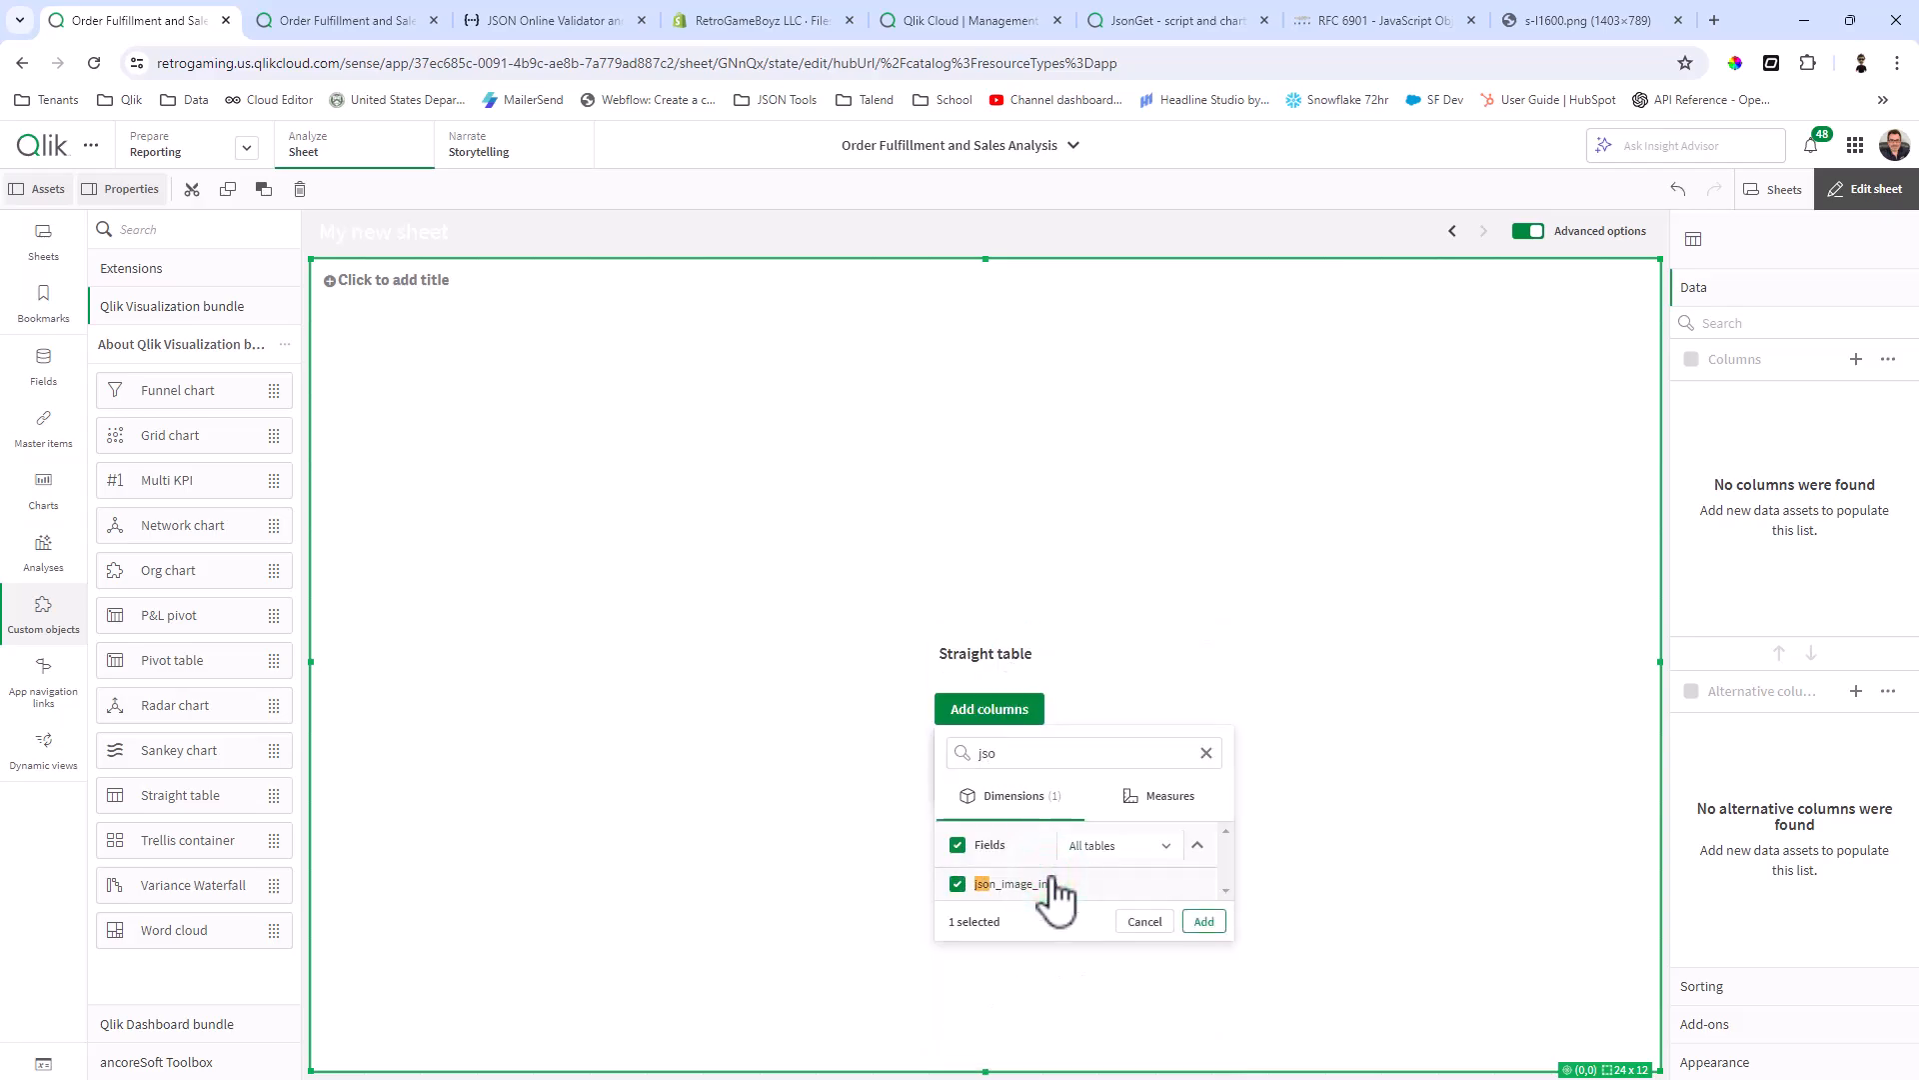
pyautogui.click(1208, 925)
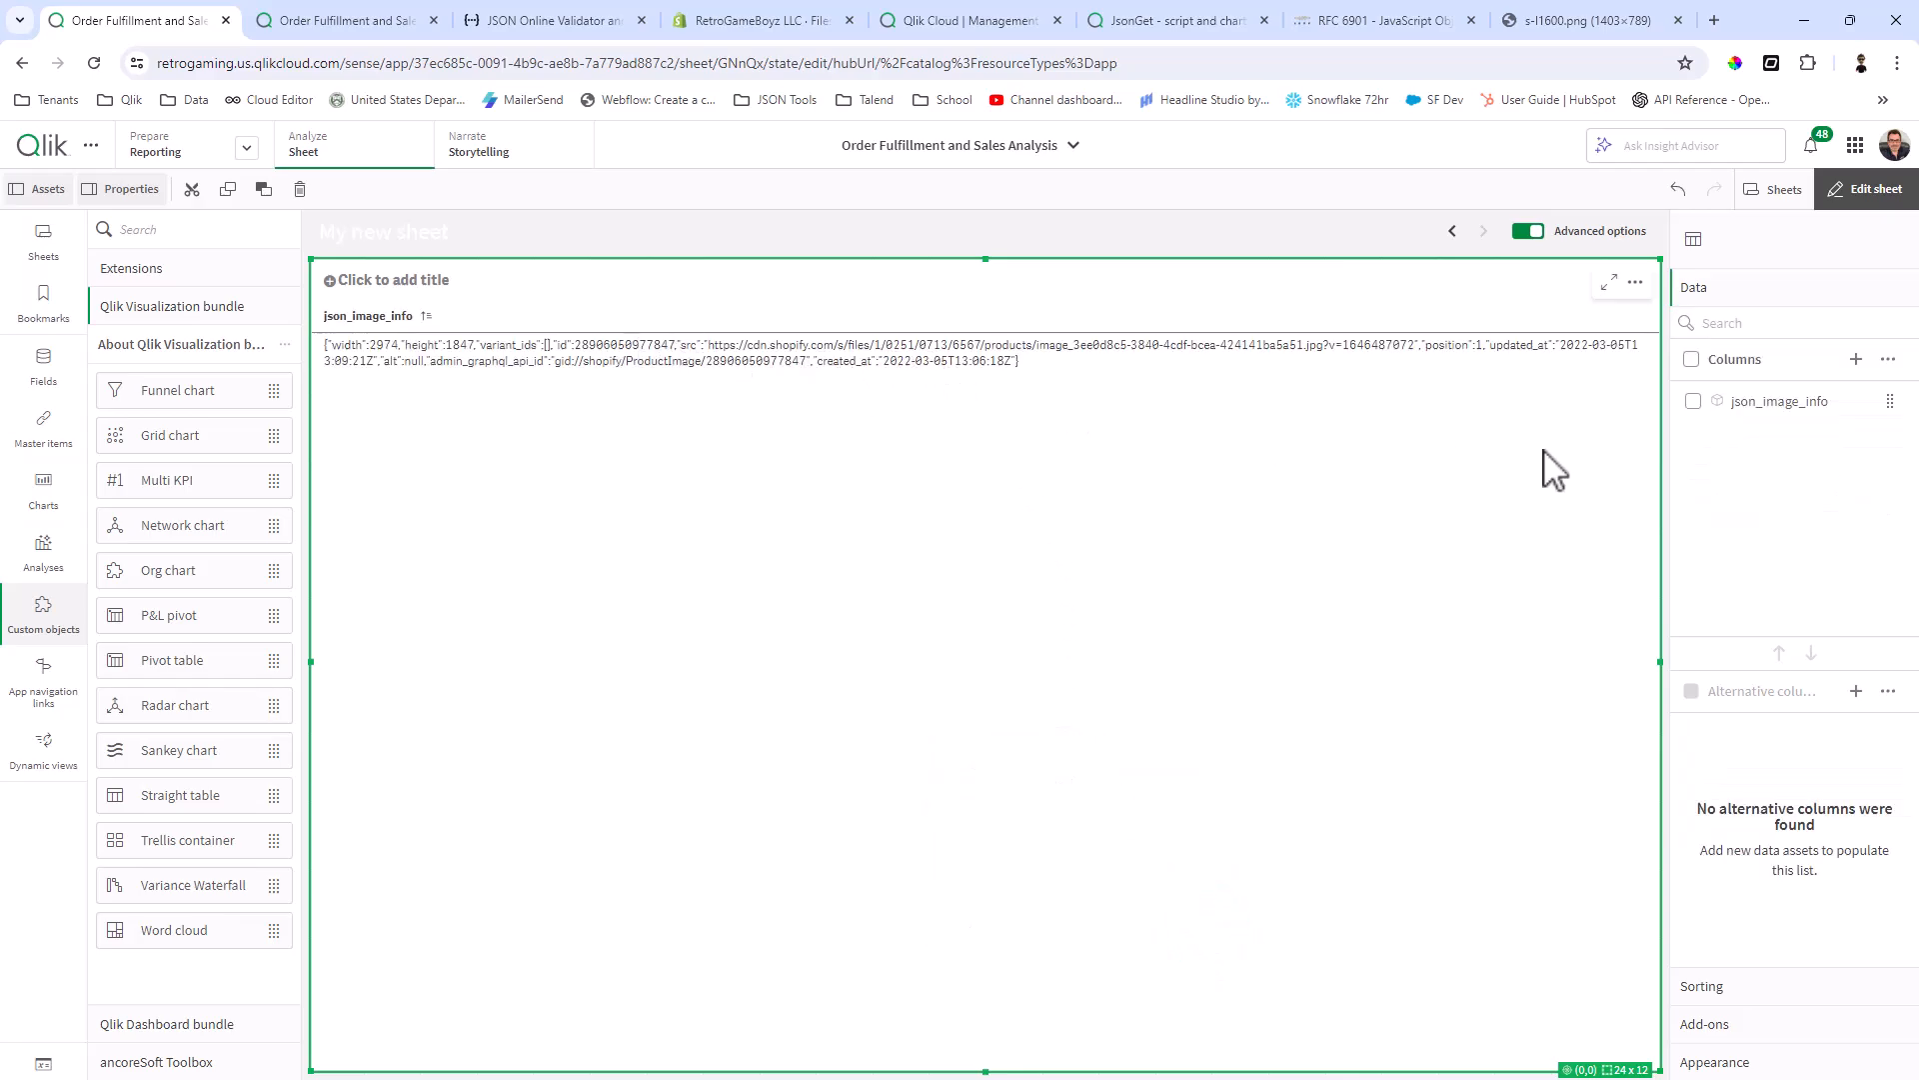
# Step: Add a custom expression column to the table and enter JsonGet(json_image_info,'/src') as its expression
pyautogui.click(1865, 362)
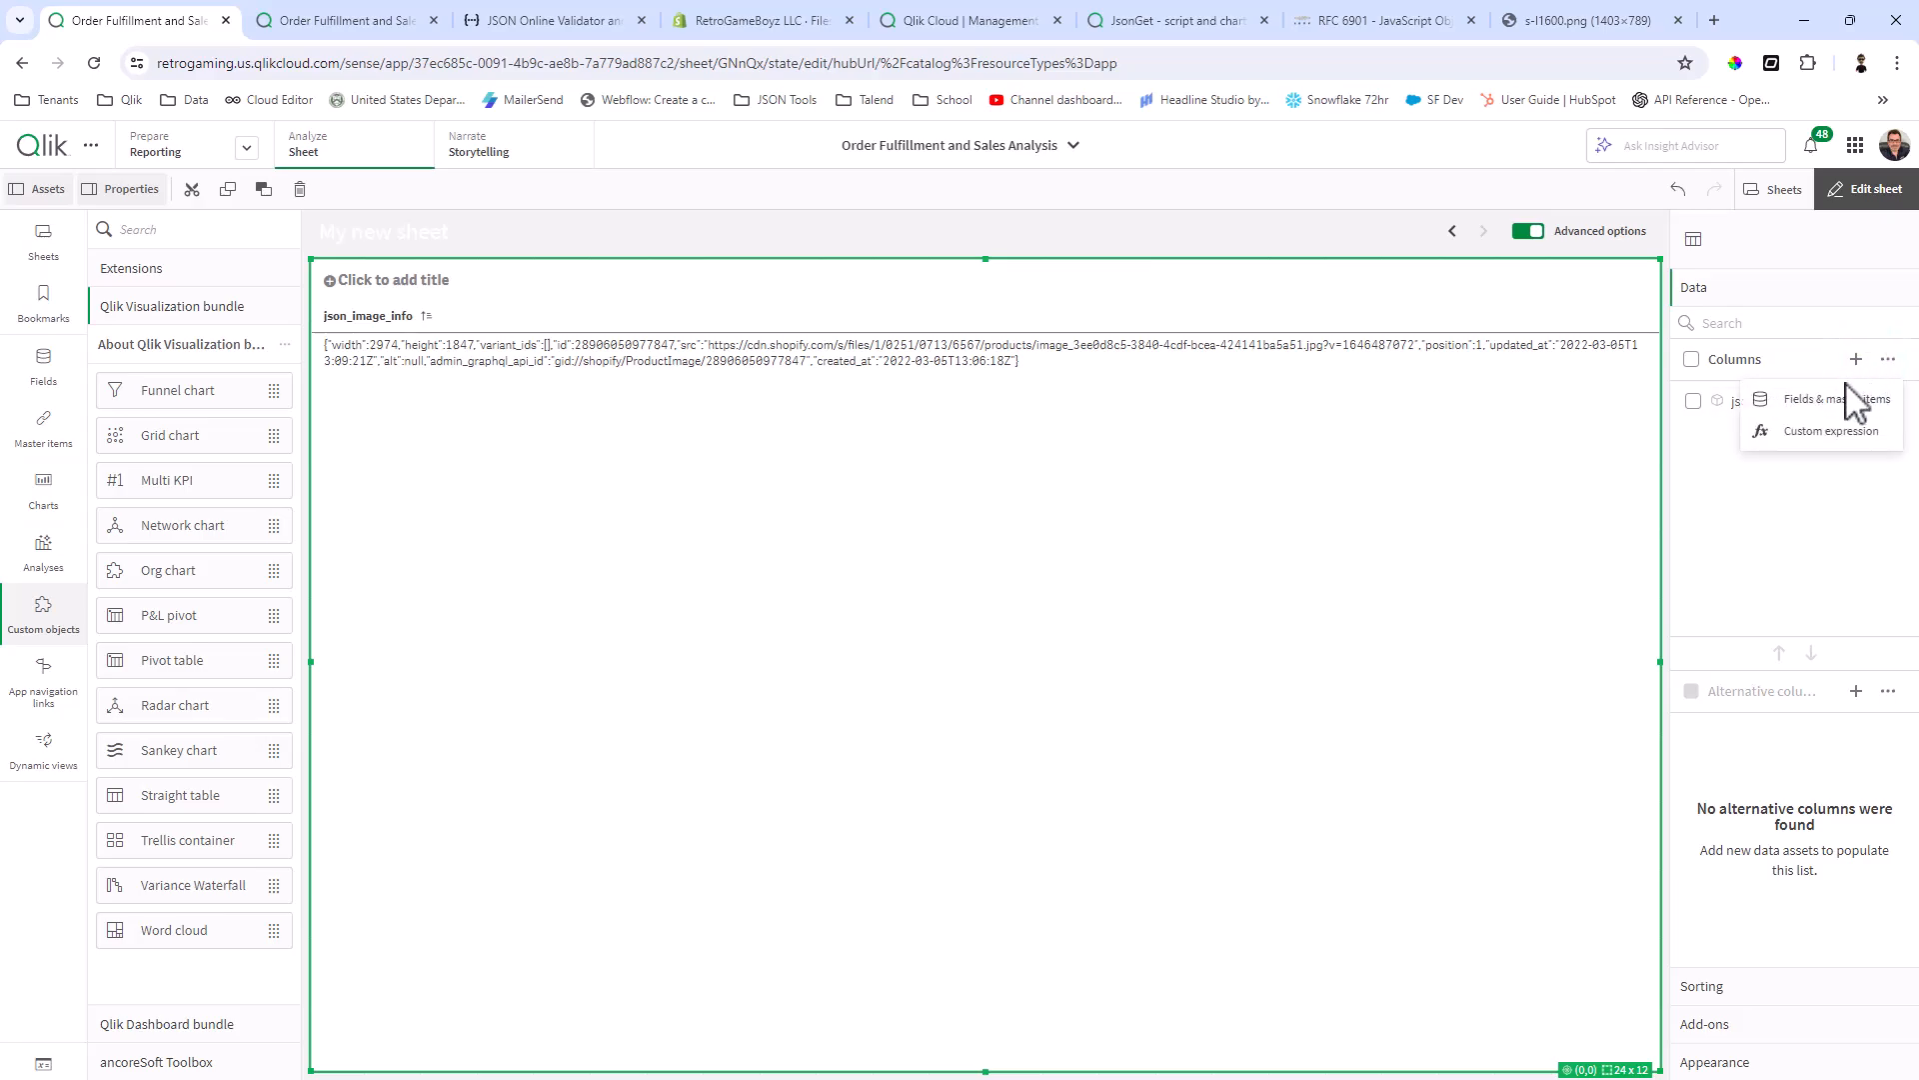
pyautogui.click(1842, 434)
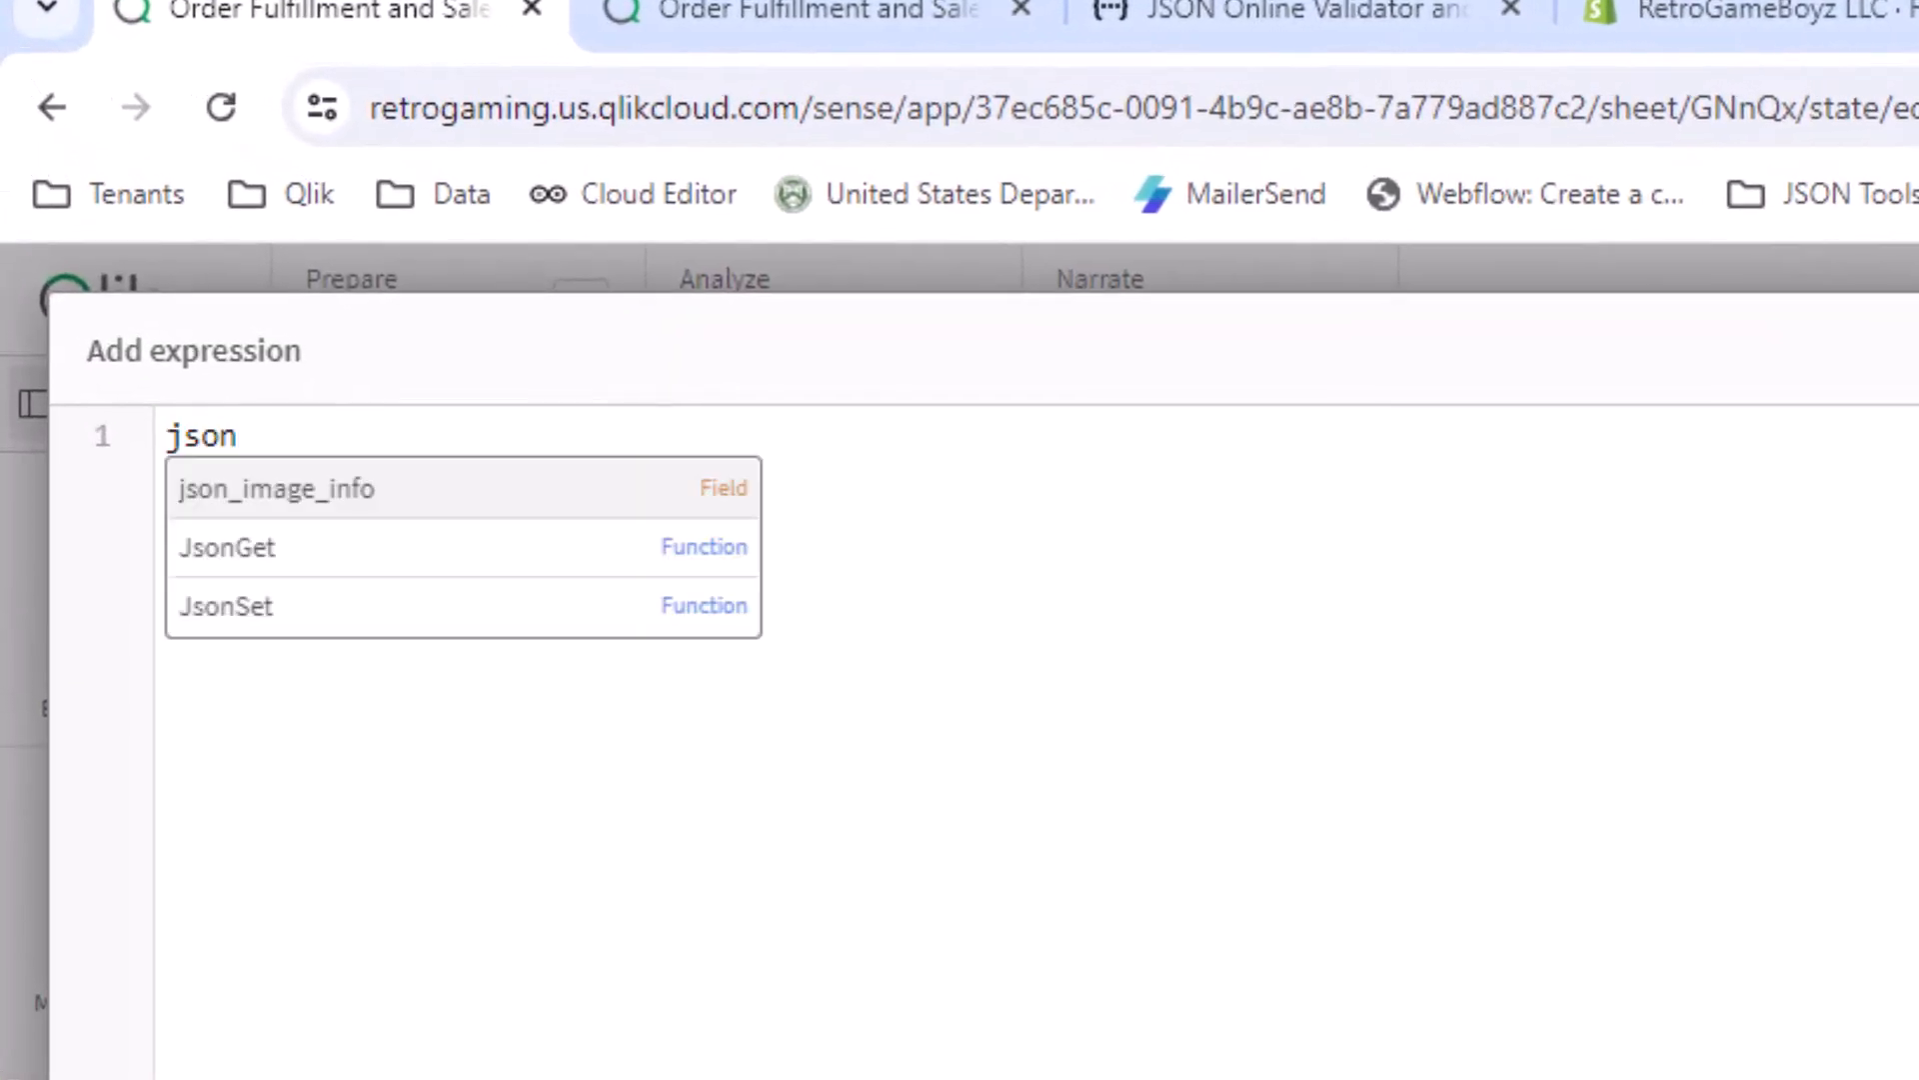
pyautogui.press('Down')
pyautogui.press('Return')
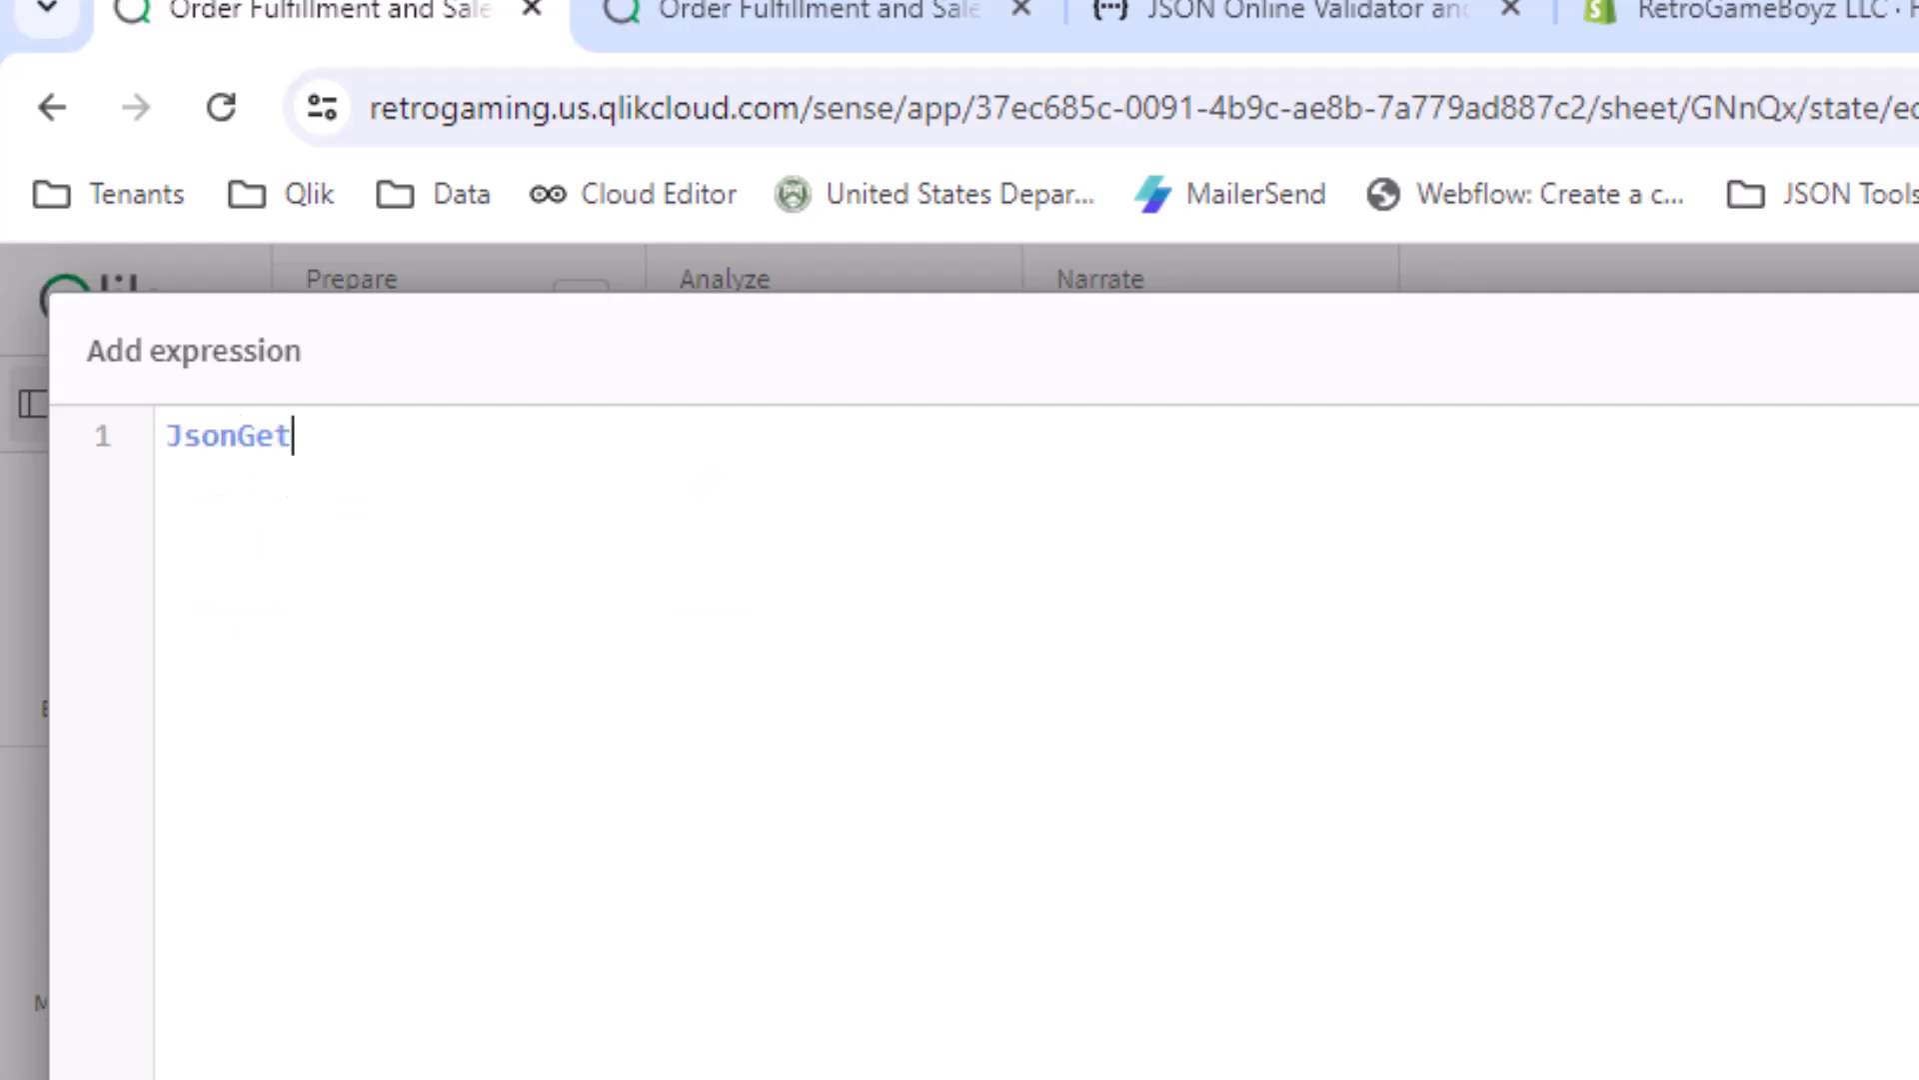
pyautogui.write('(')
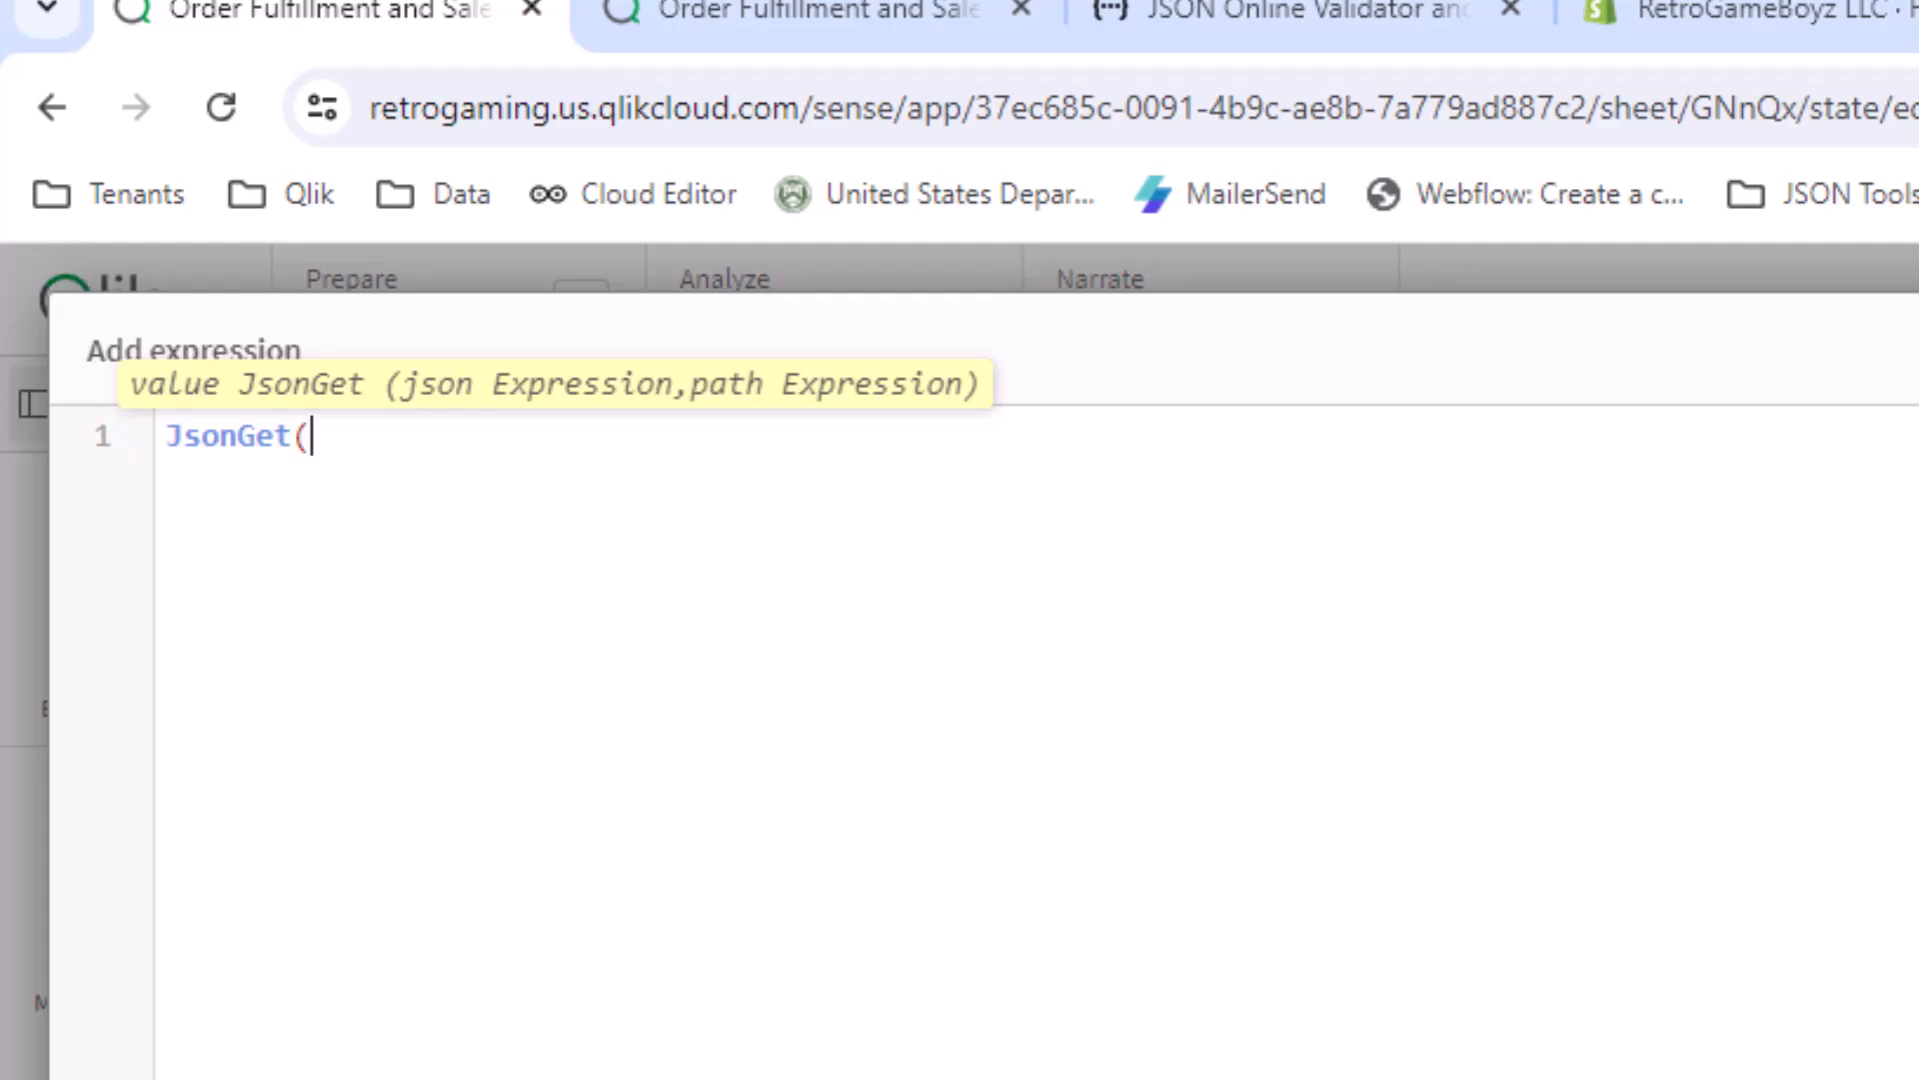
pyautogui.write('jso')
pyautogui.press('Return')
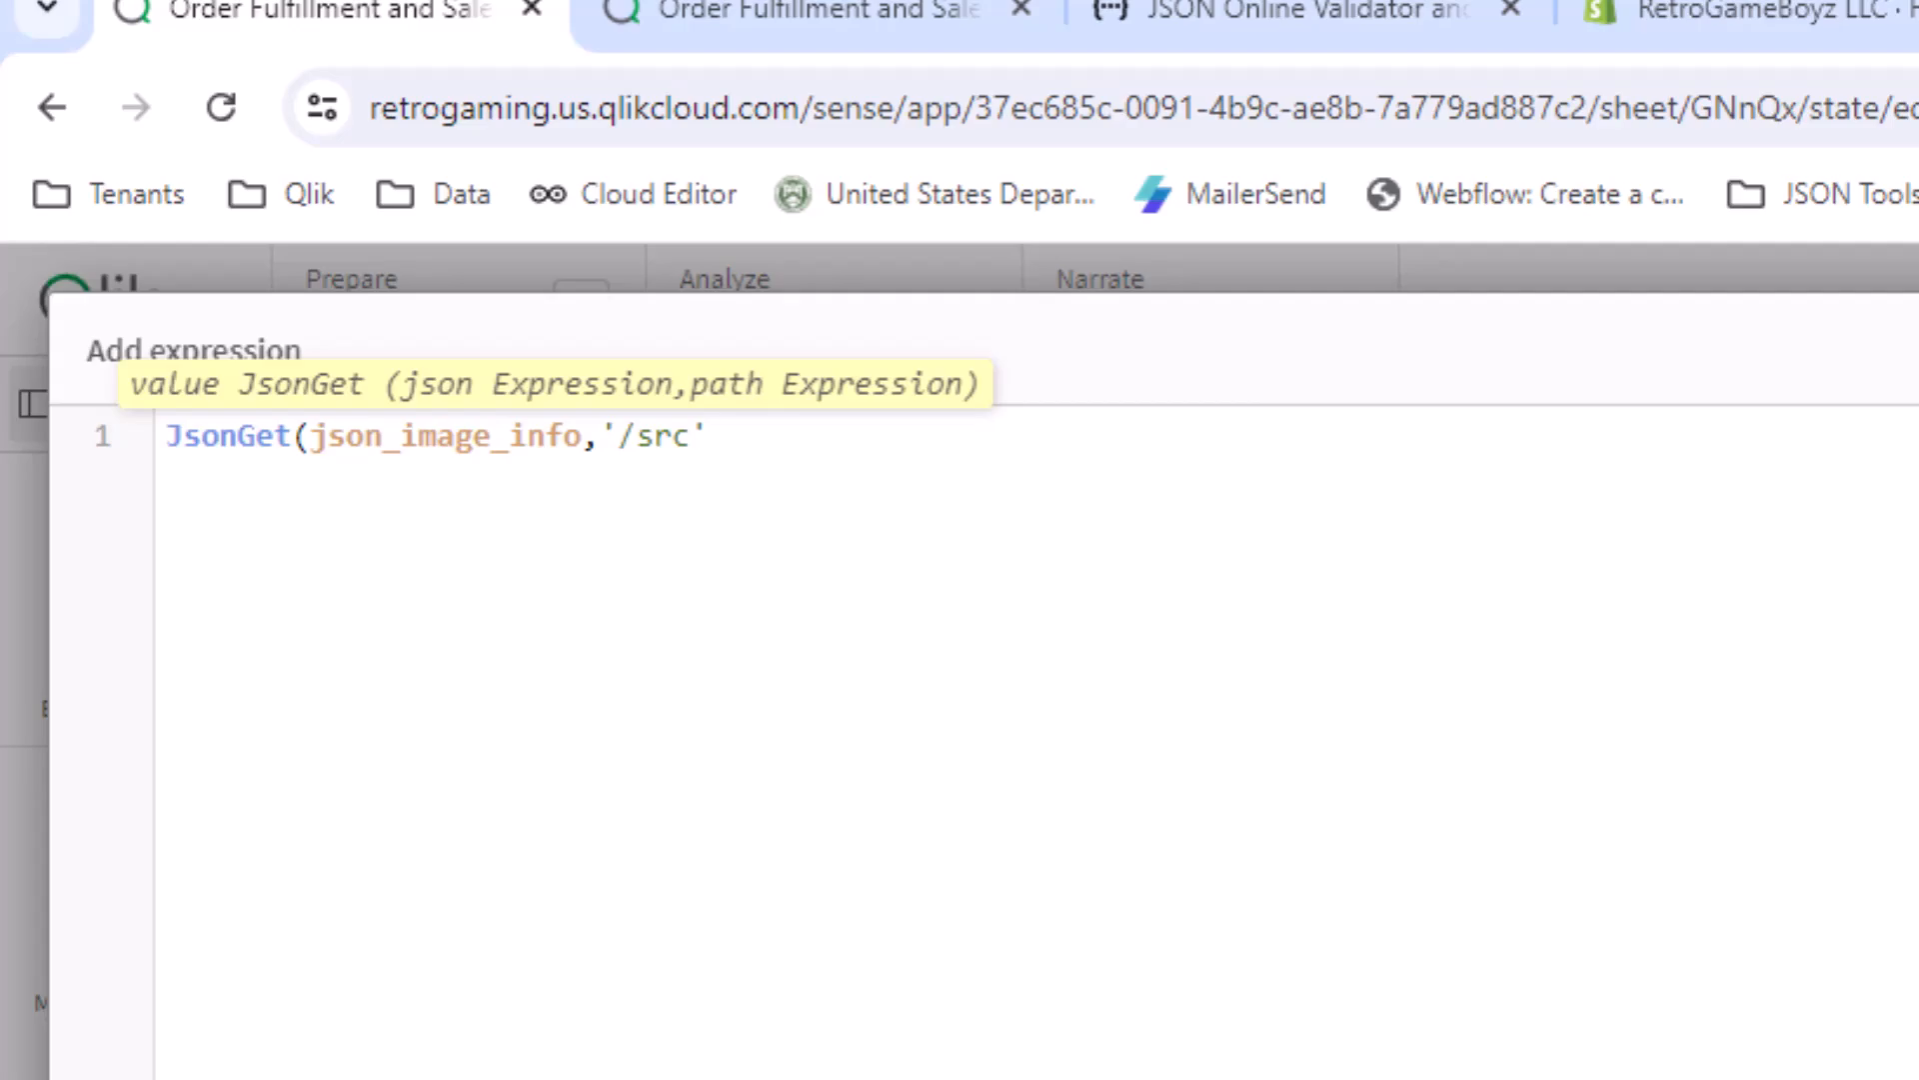
pyautogui.write(')')
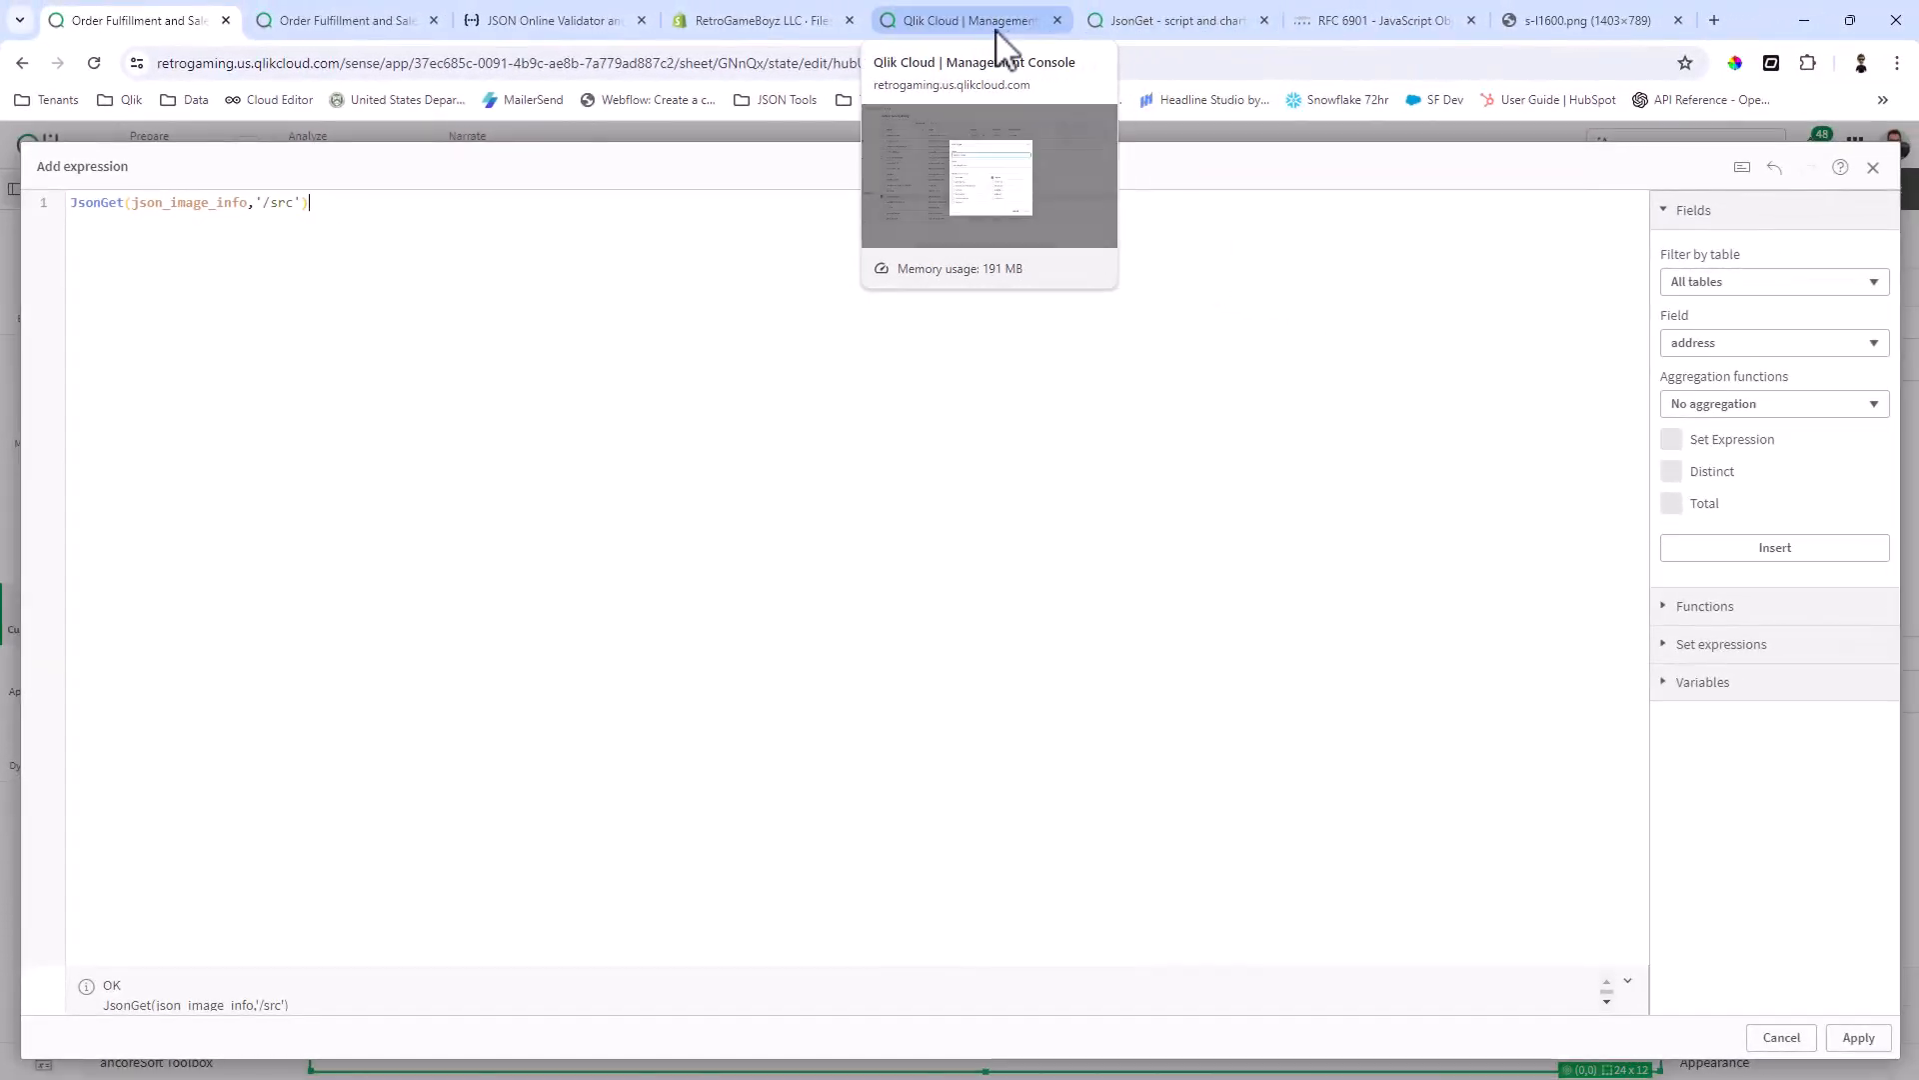
# Step: Check the src key in the JSON validator's sample, return to the expression editor and apply the column expression
pyautogui.click(545, 18)
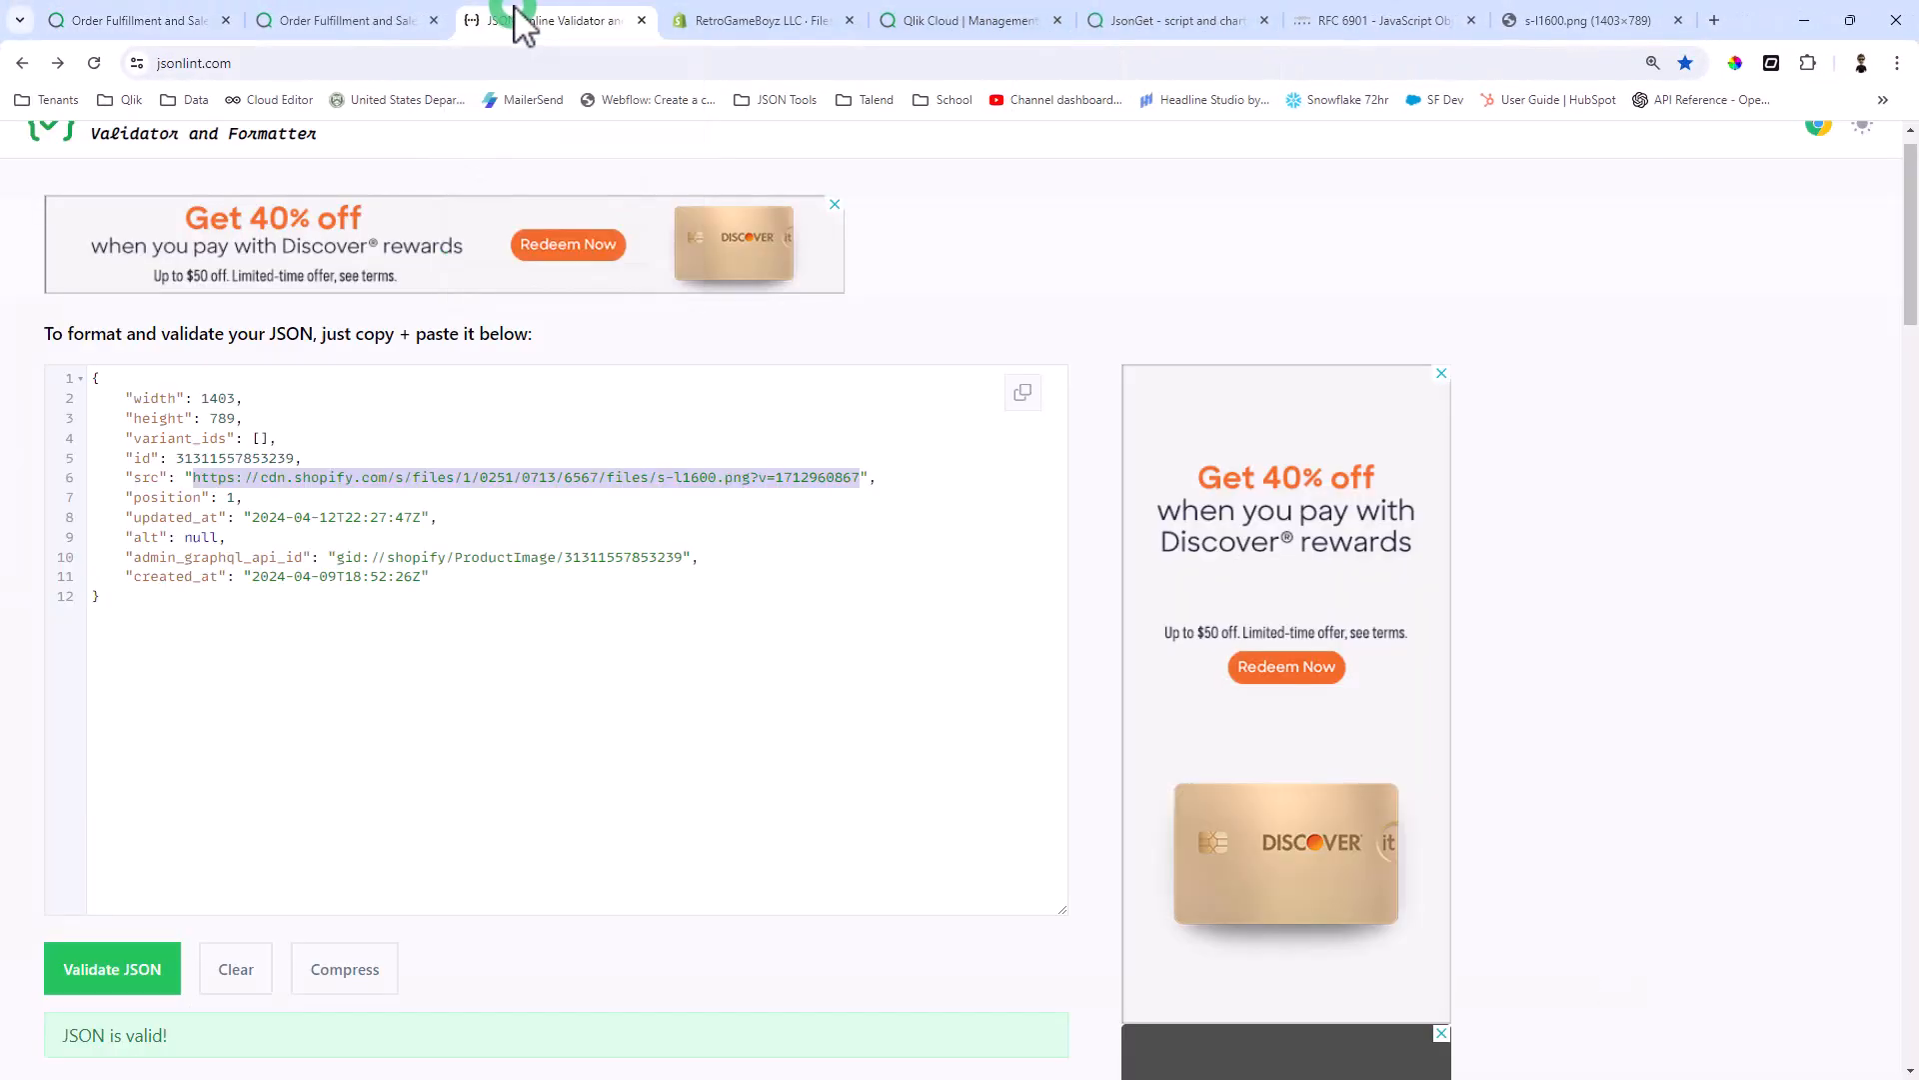
pyautogui.click(196, 491)
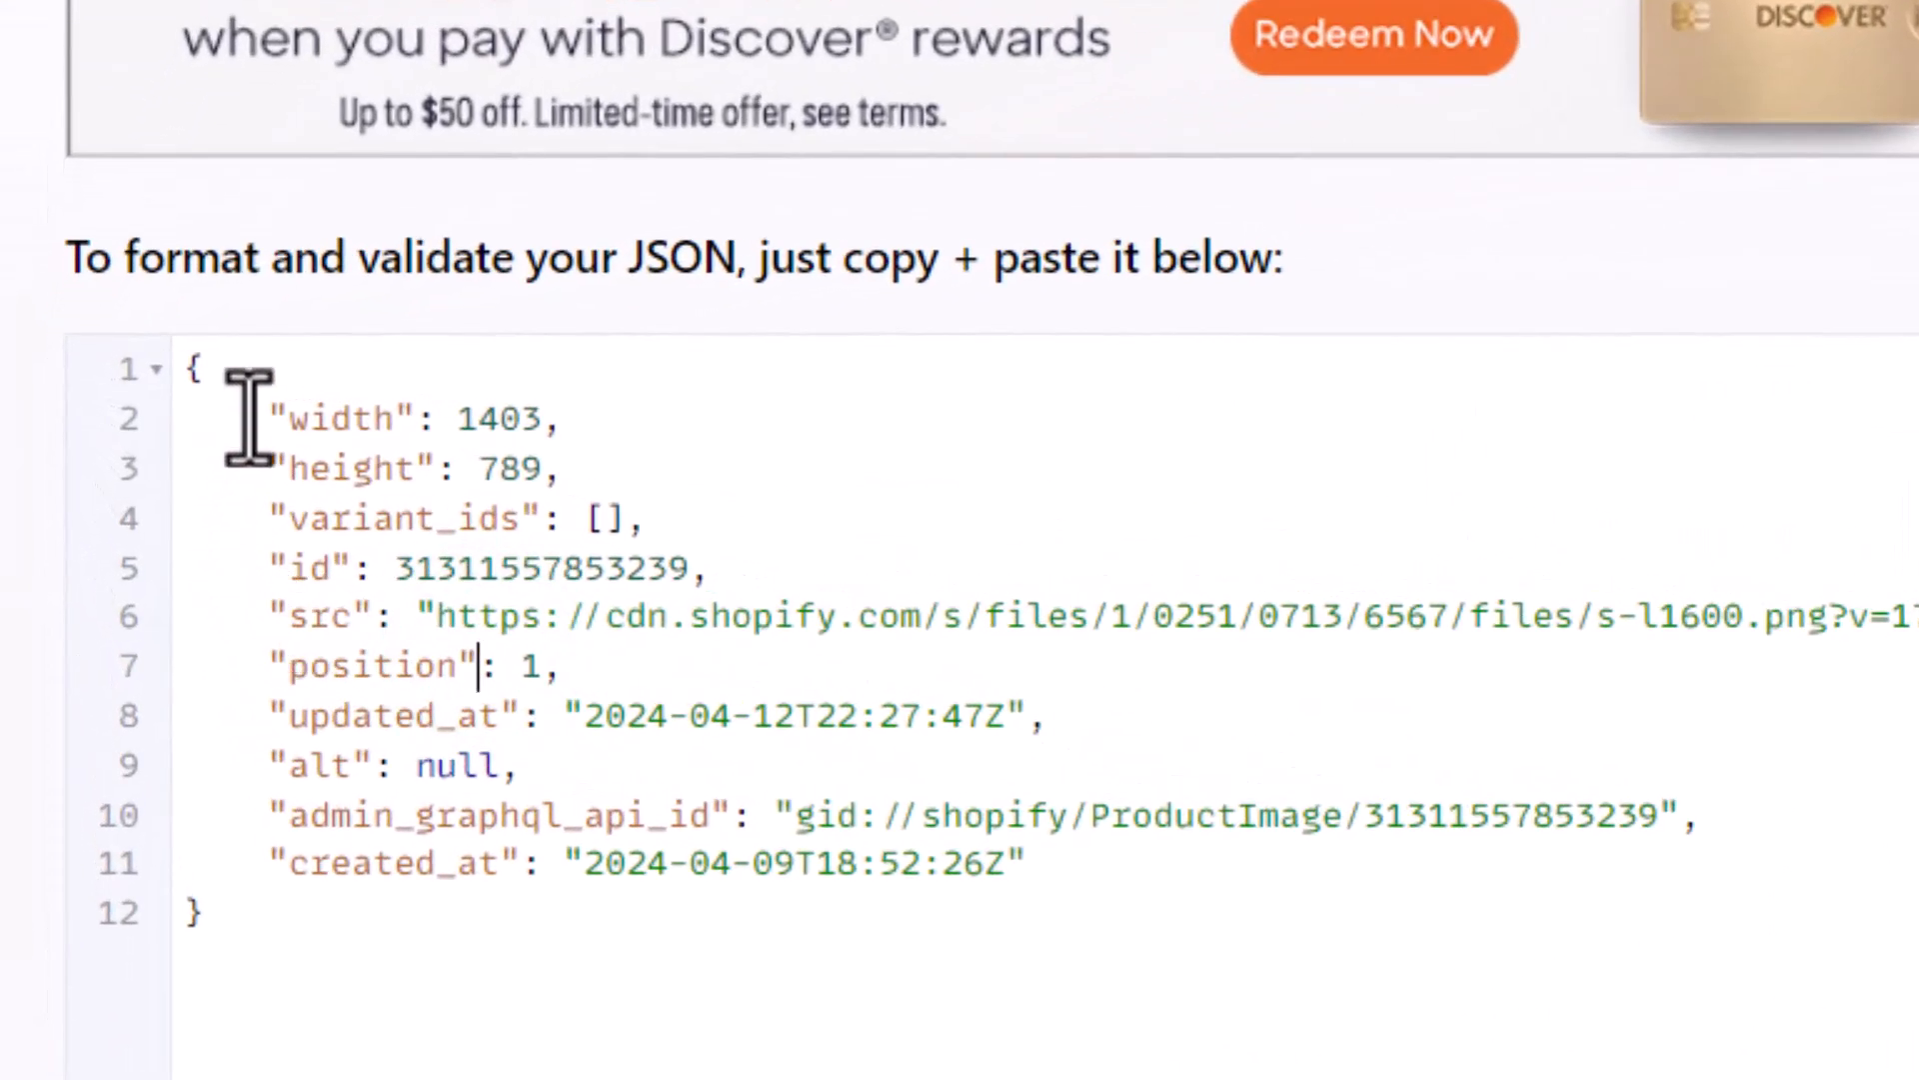
pyautogui.moveTo(290, 616); pyautogui.dragTo(338, 618)
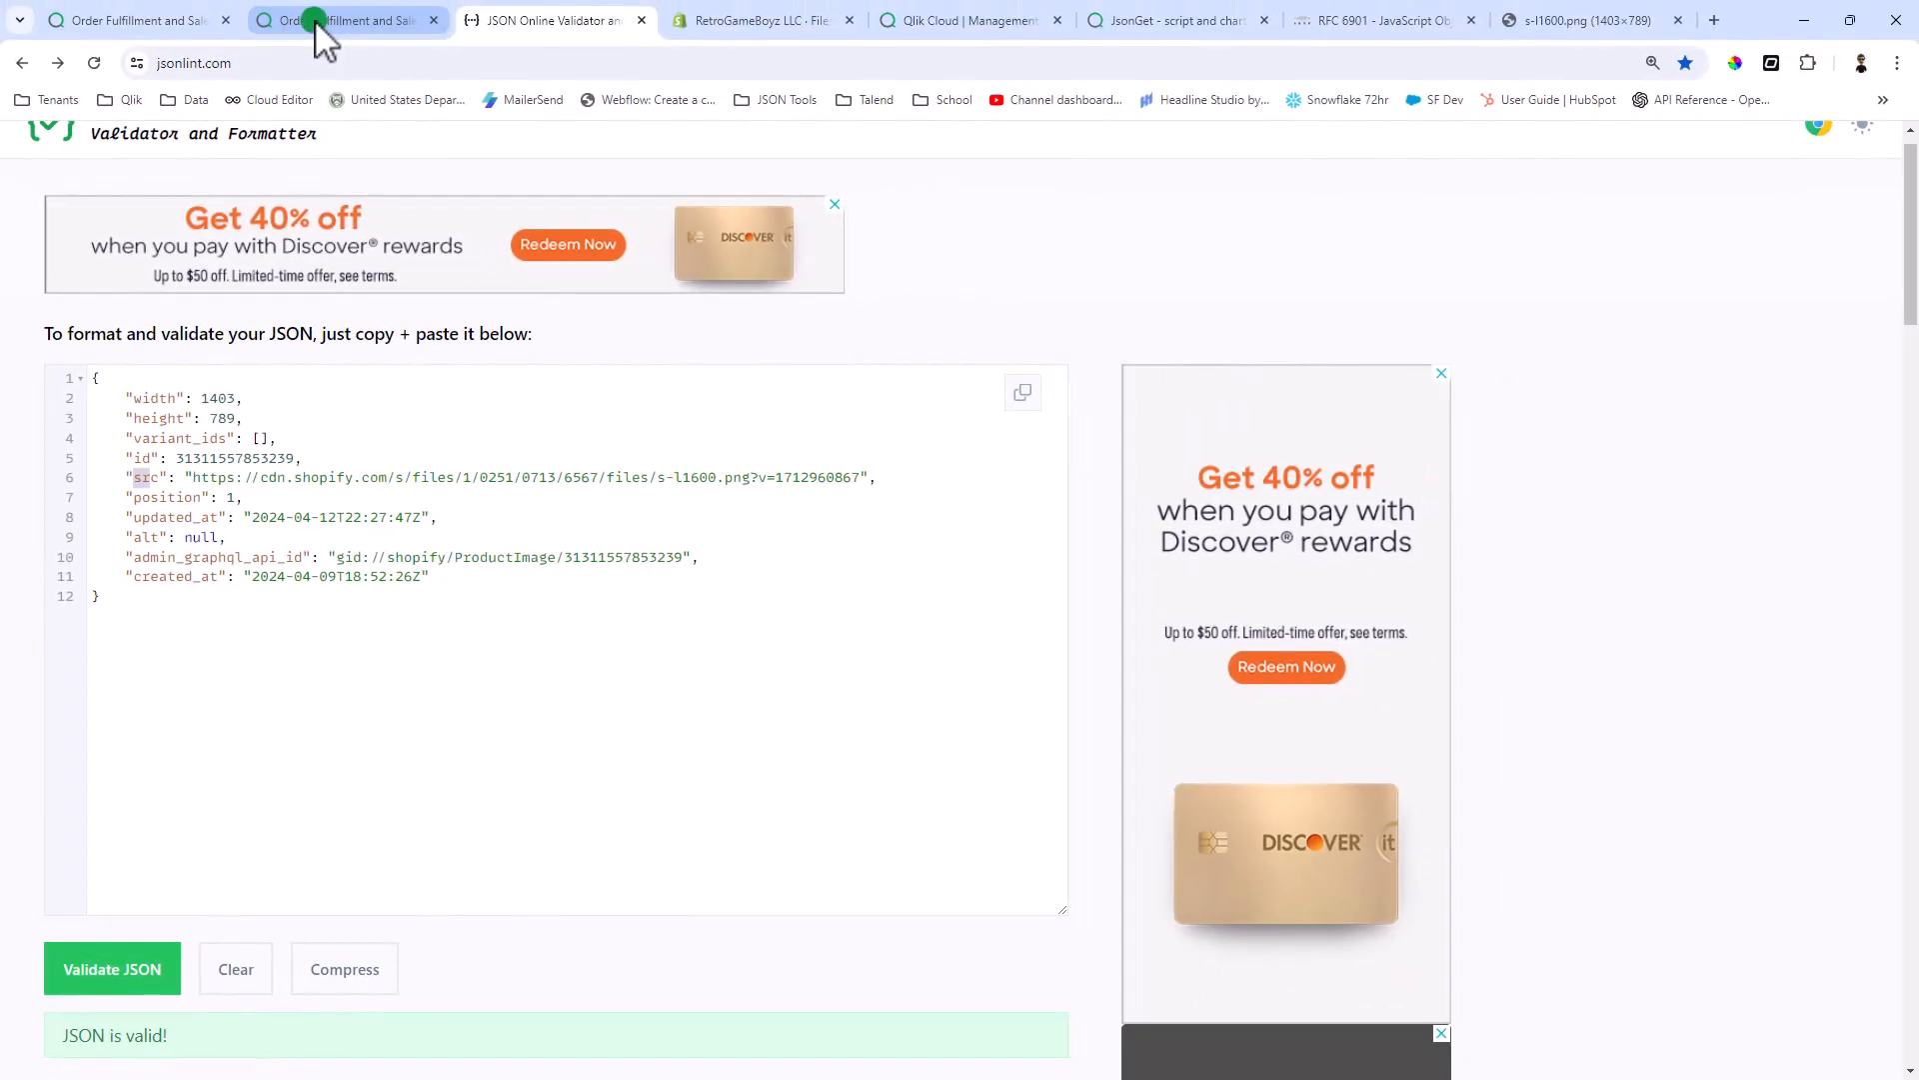
pyautogui.click(314, 20)
pyautogui.click(186, 18)
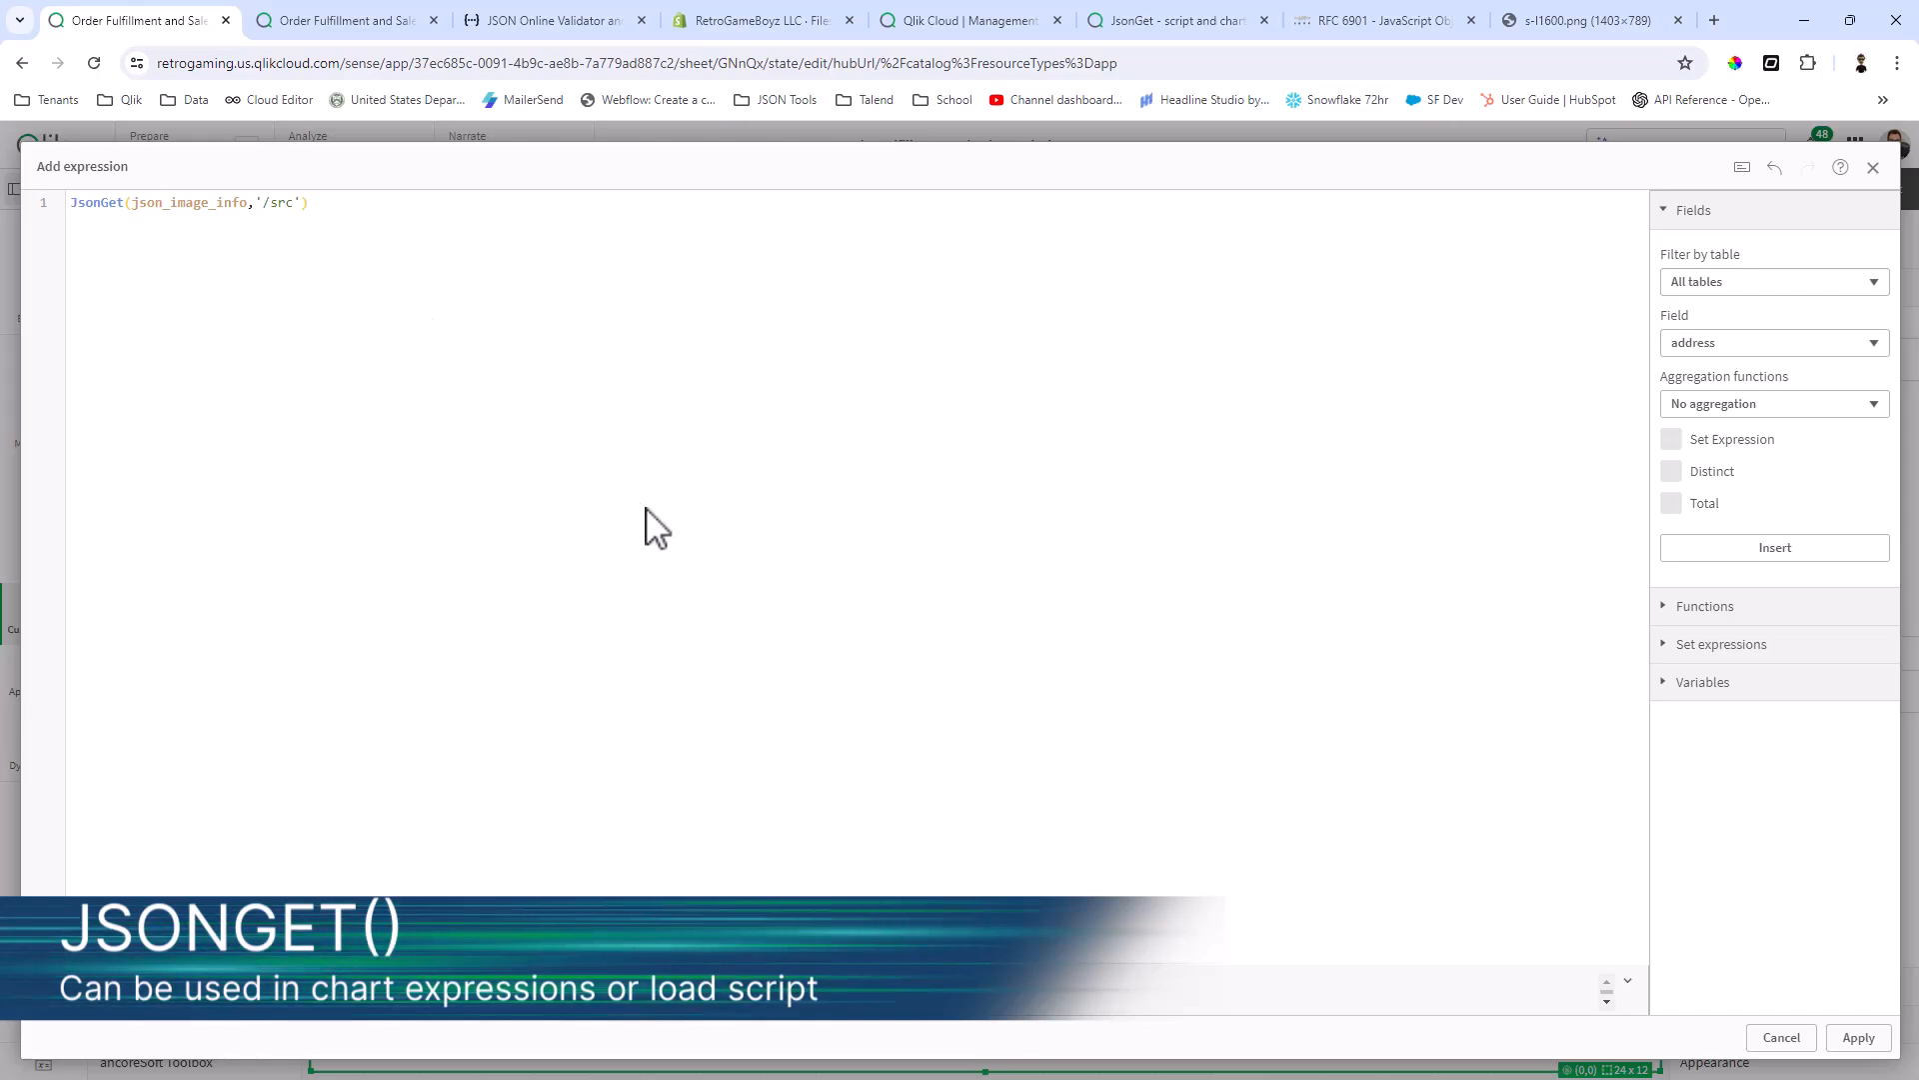
pyautogui.click(1855, 1038)
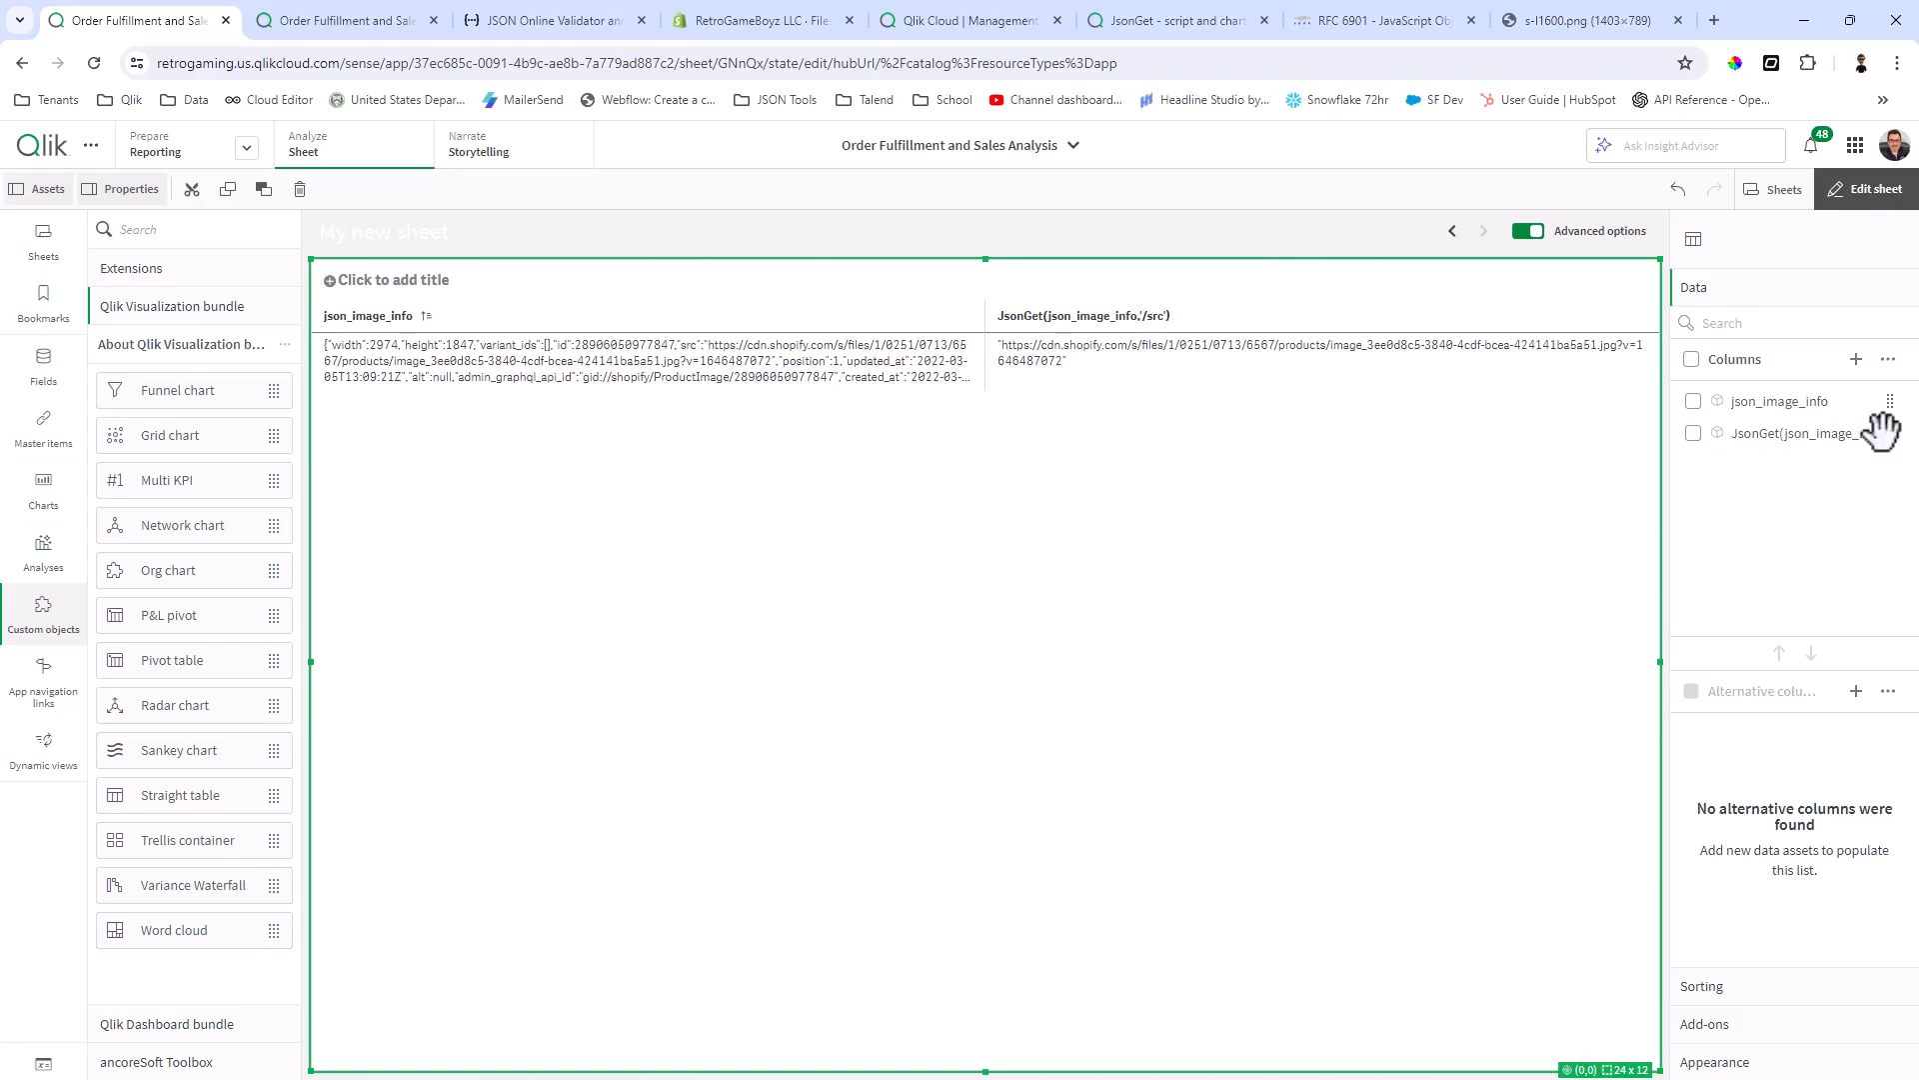
# Step: Change the JsonGet column's expression to =Purgechar(JsonGet(json_image_info,'/src'),'"') and apply it
pyautogui.click(1874, 437)
pyautogui.click(1620, 356)
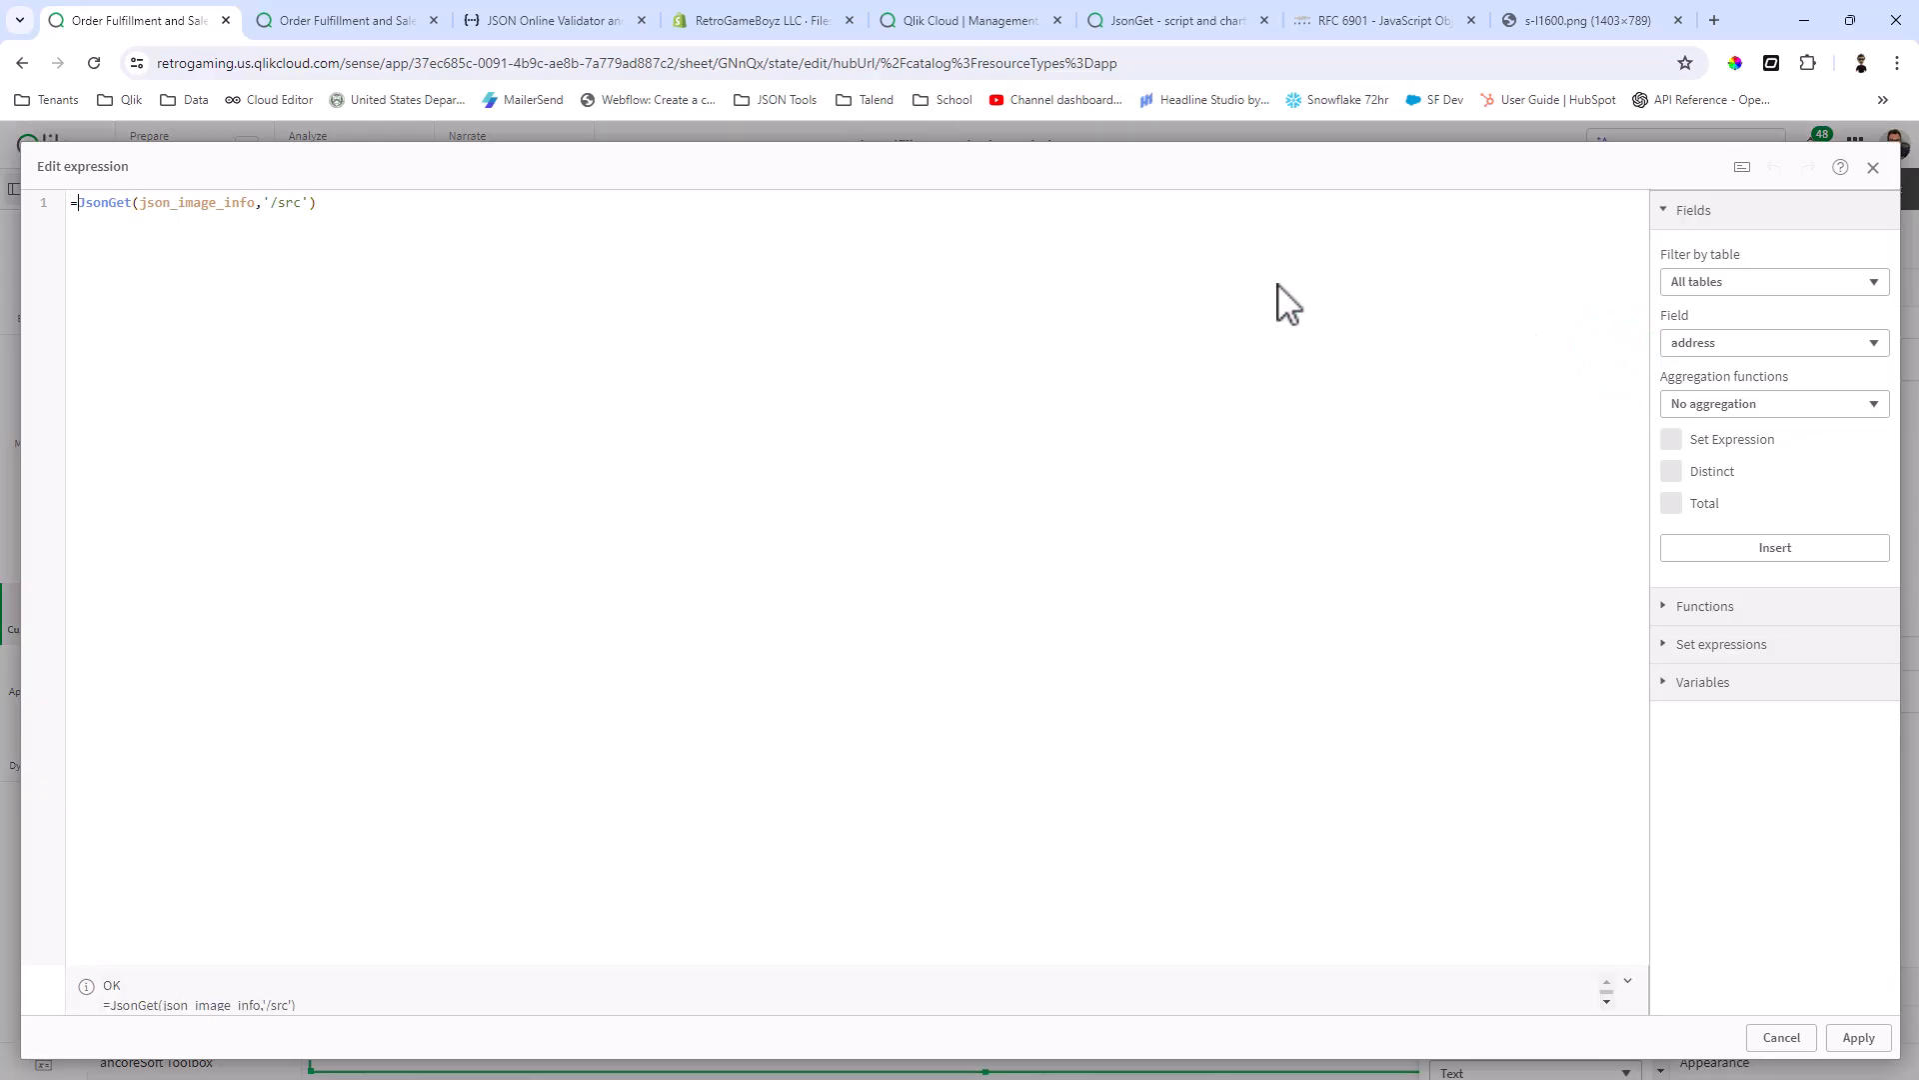
pyautogui.write('Pur')
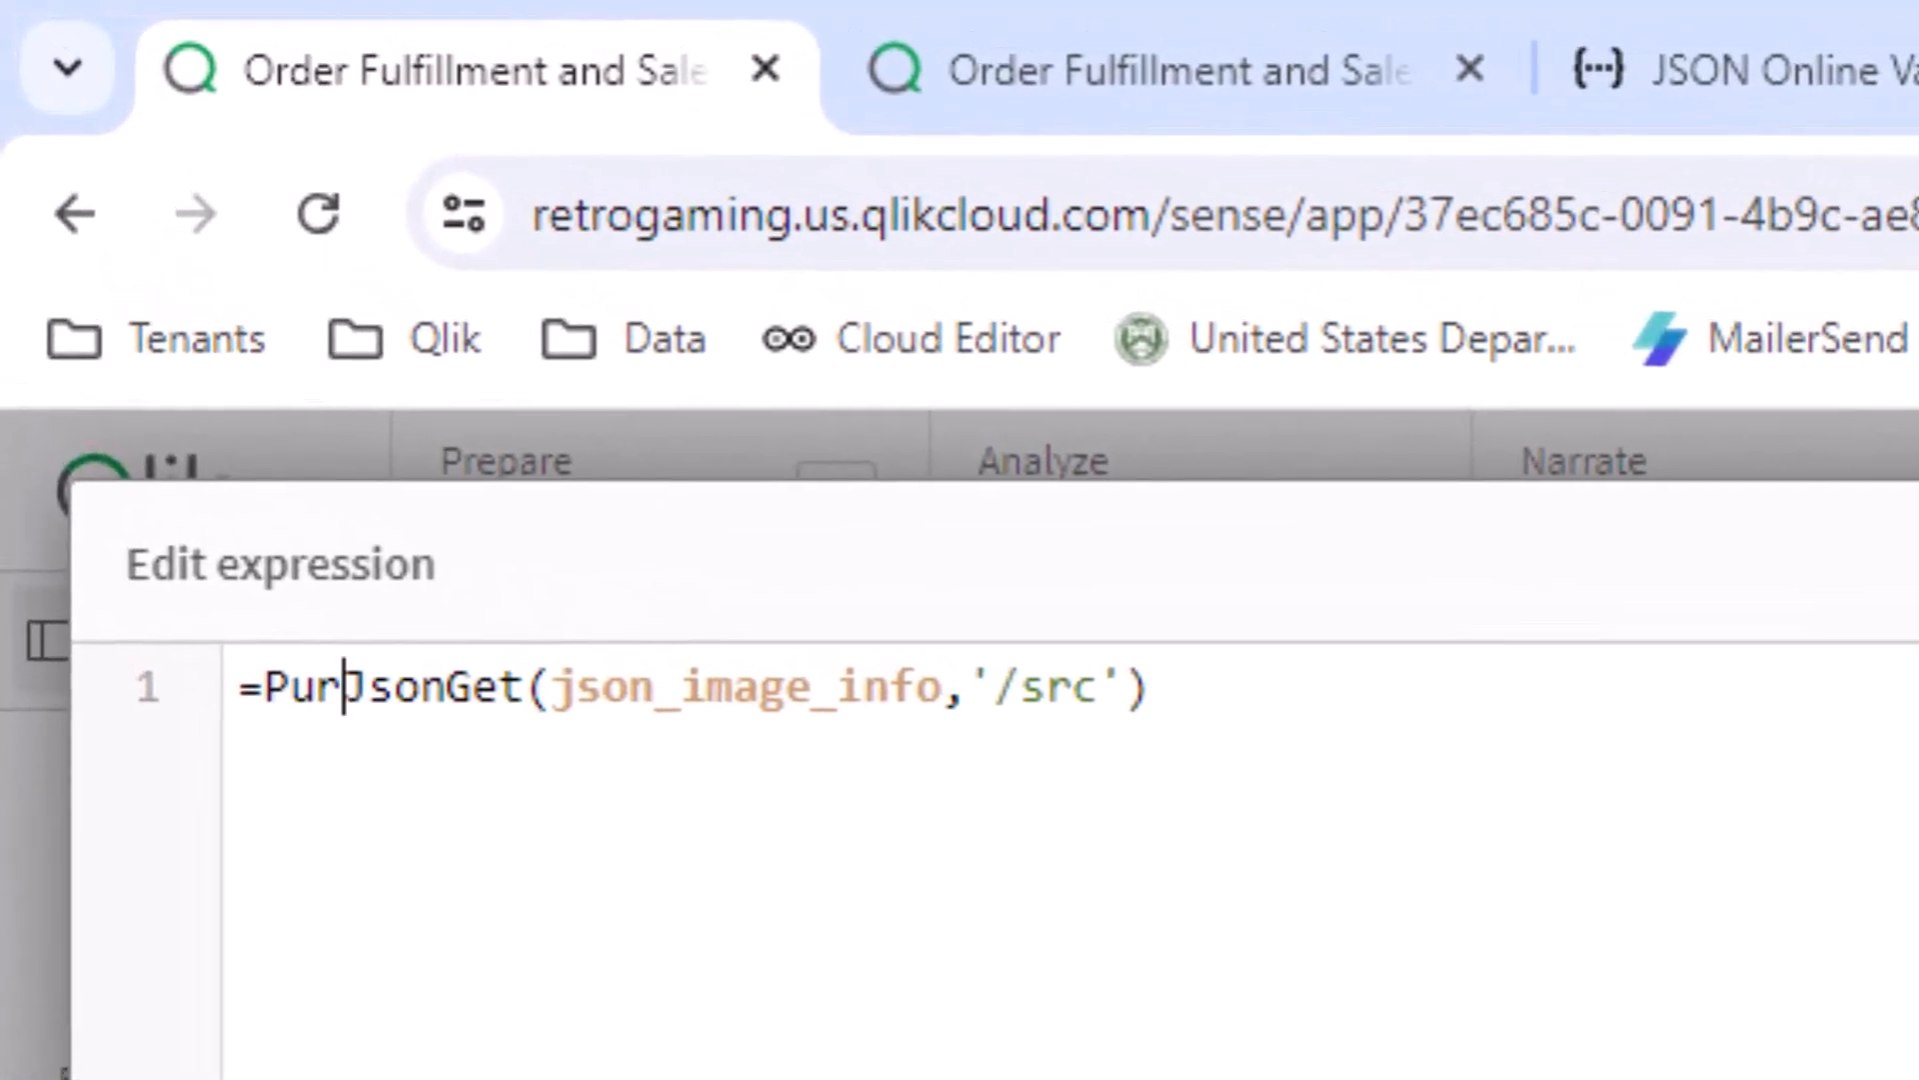
pyautogui.write('gechar')
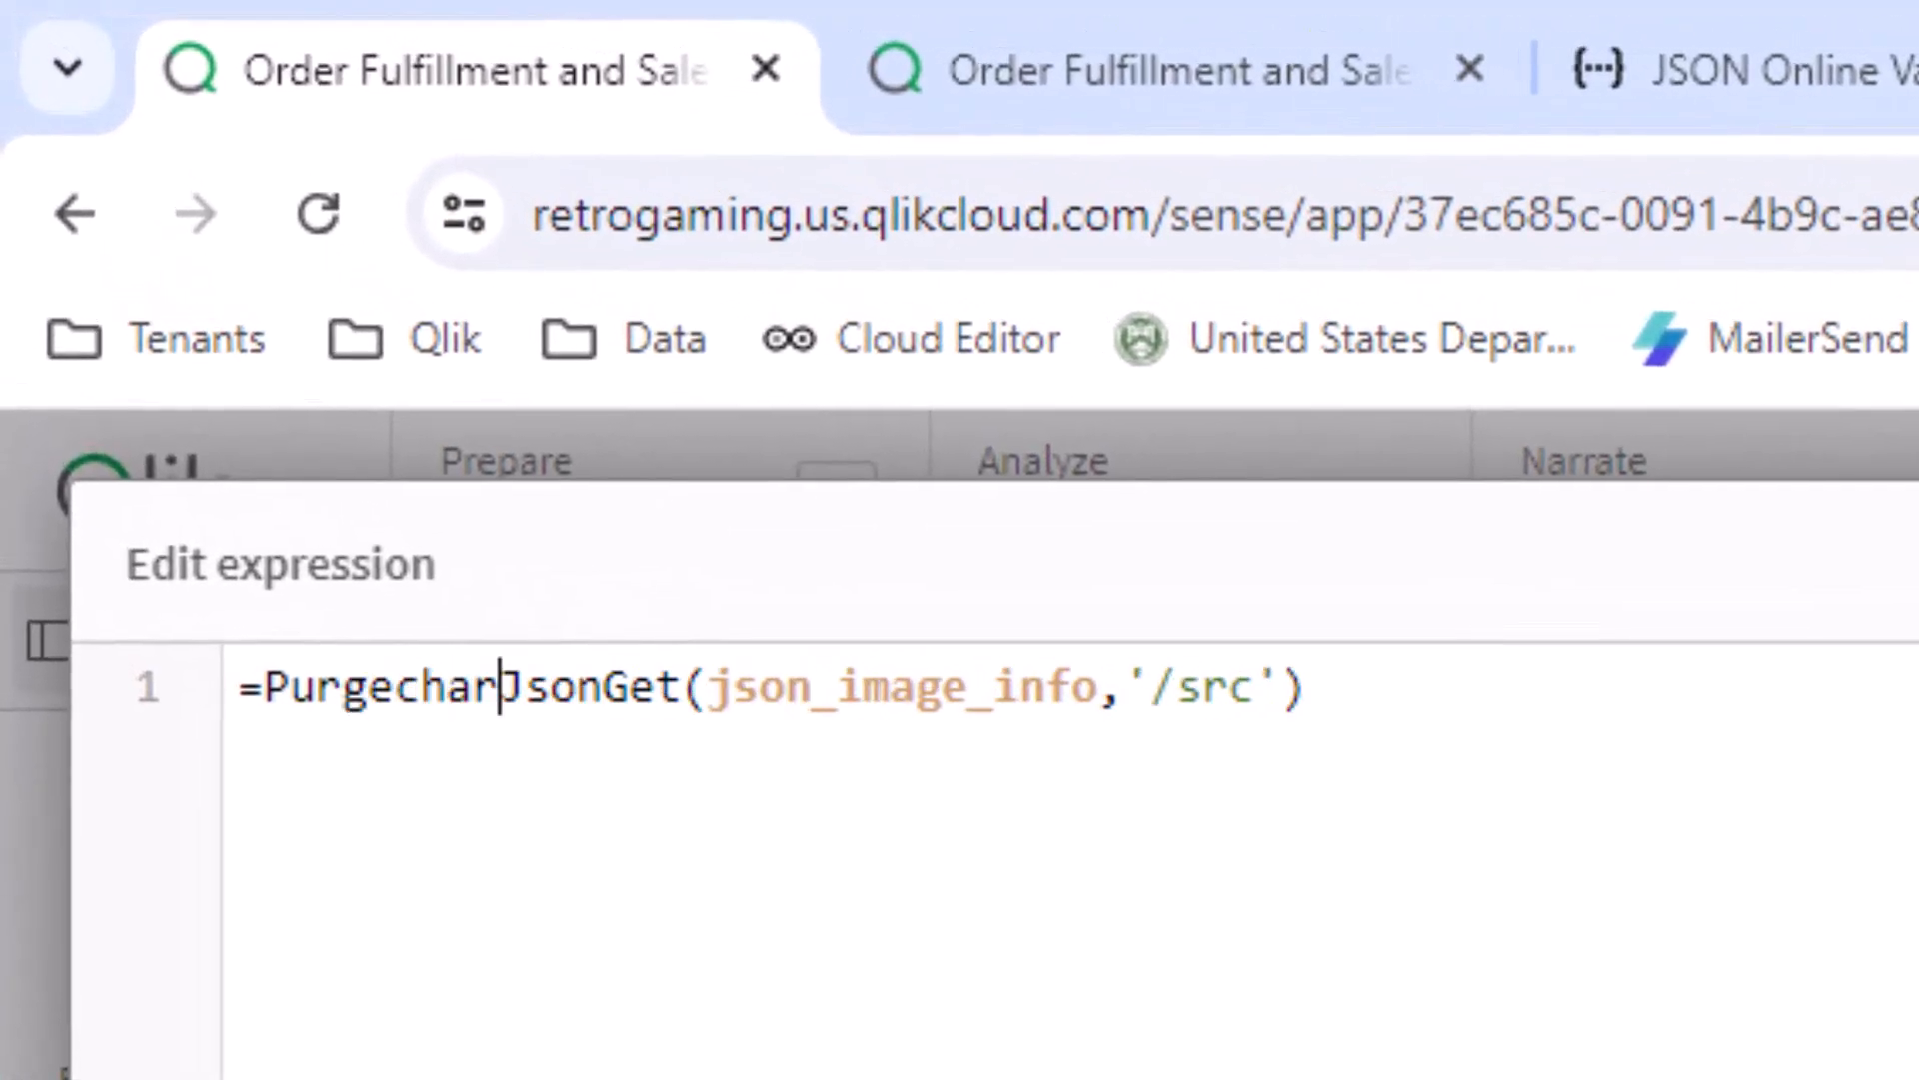
pyautogui.write('(')
pyautogui.press('End')
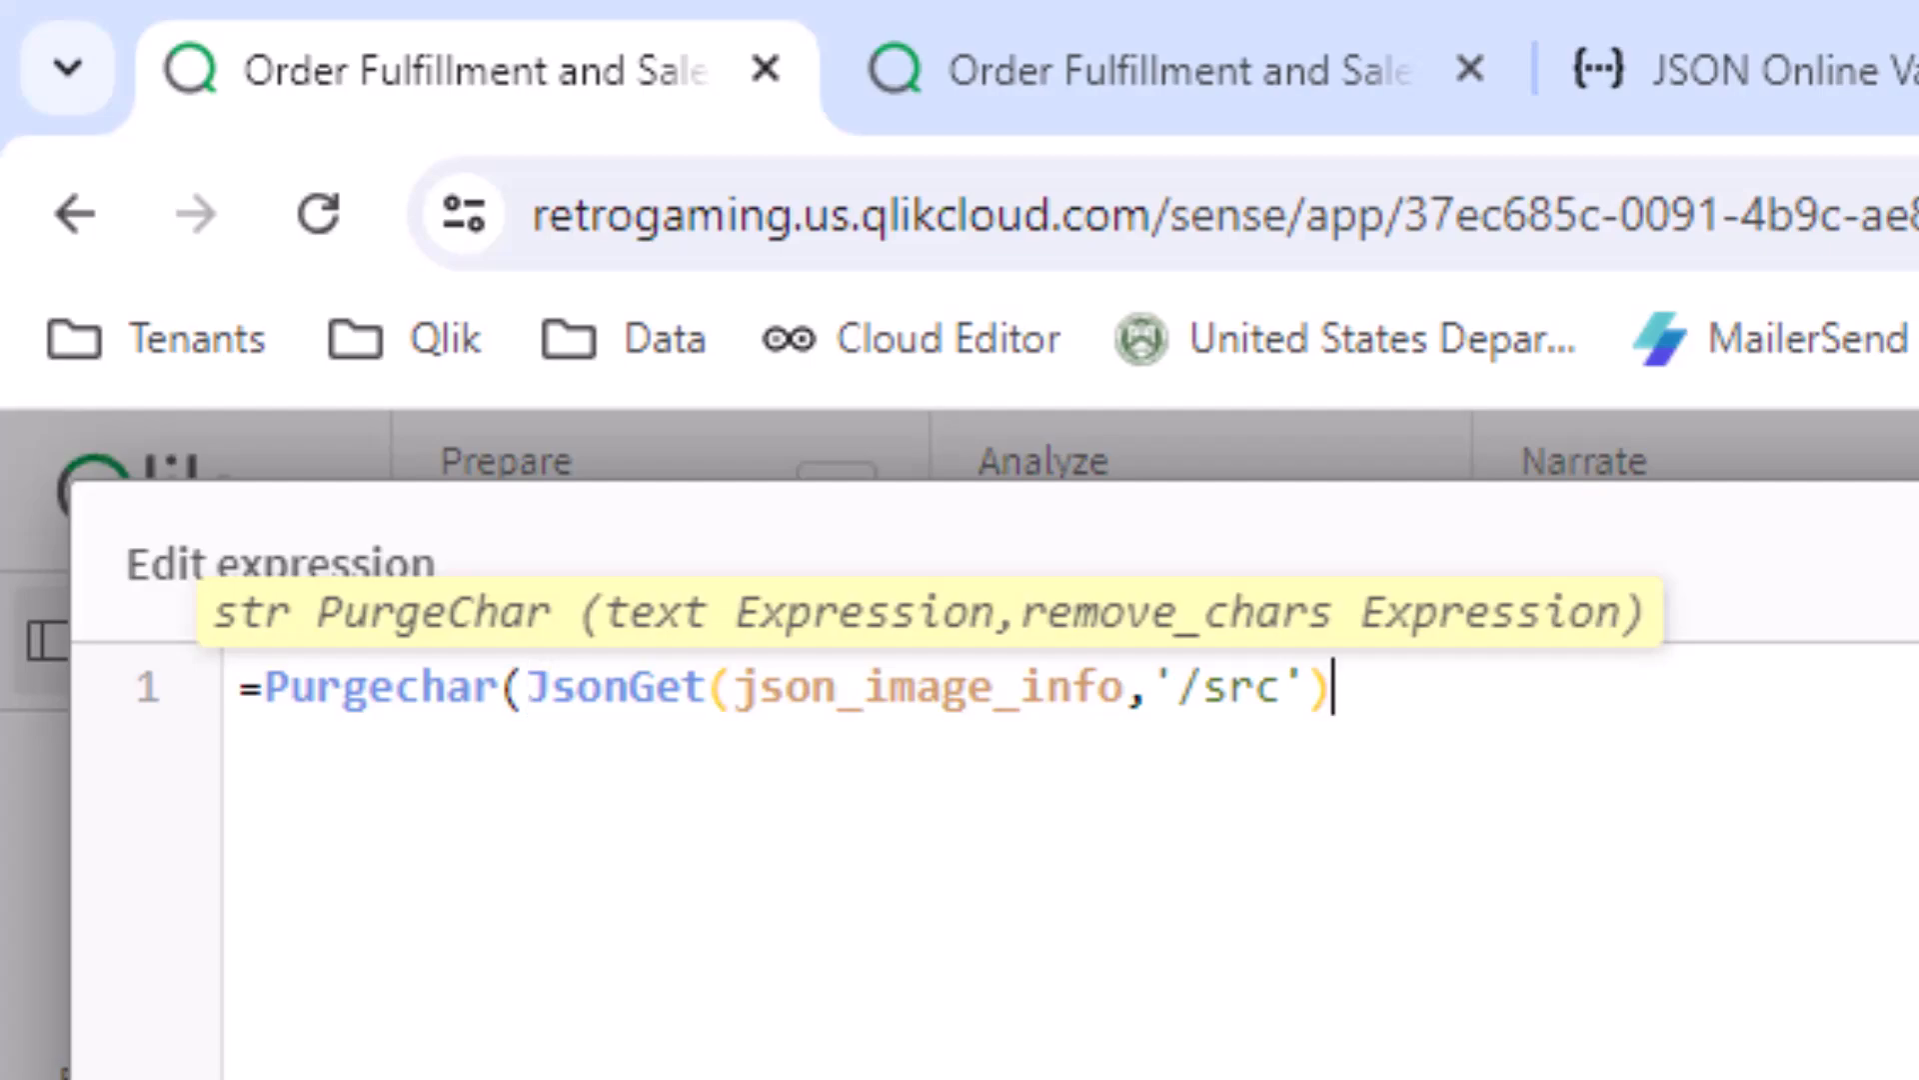
pyautogui.write(',')
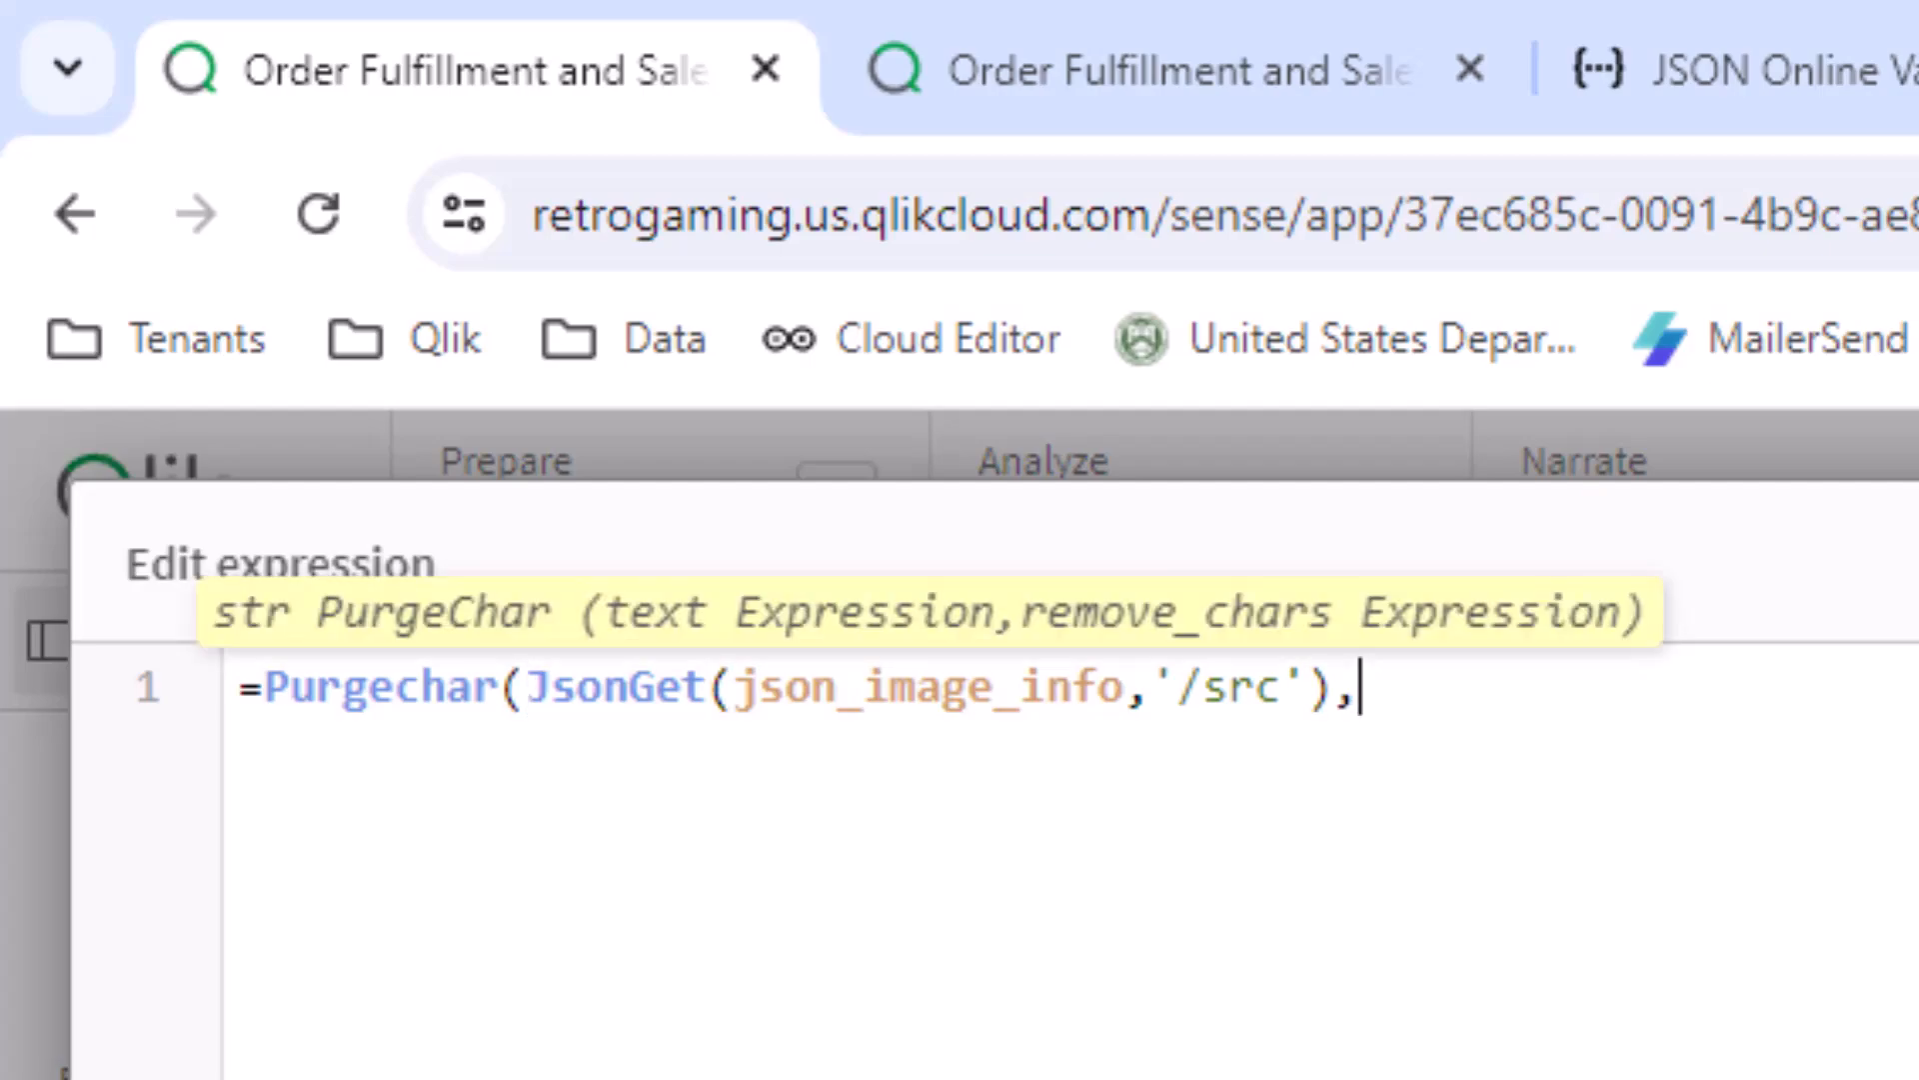
pyautogui.write('\'"\')')
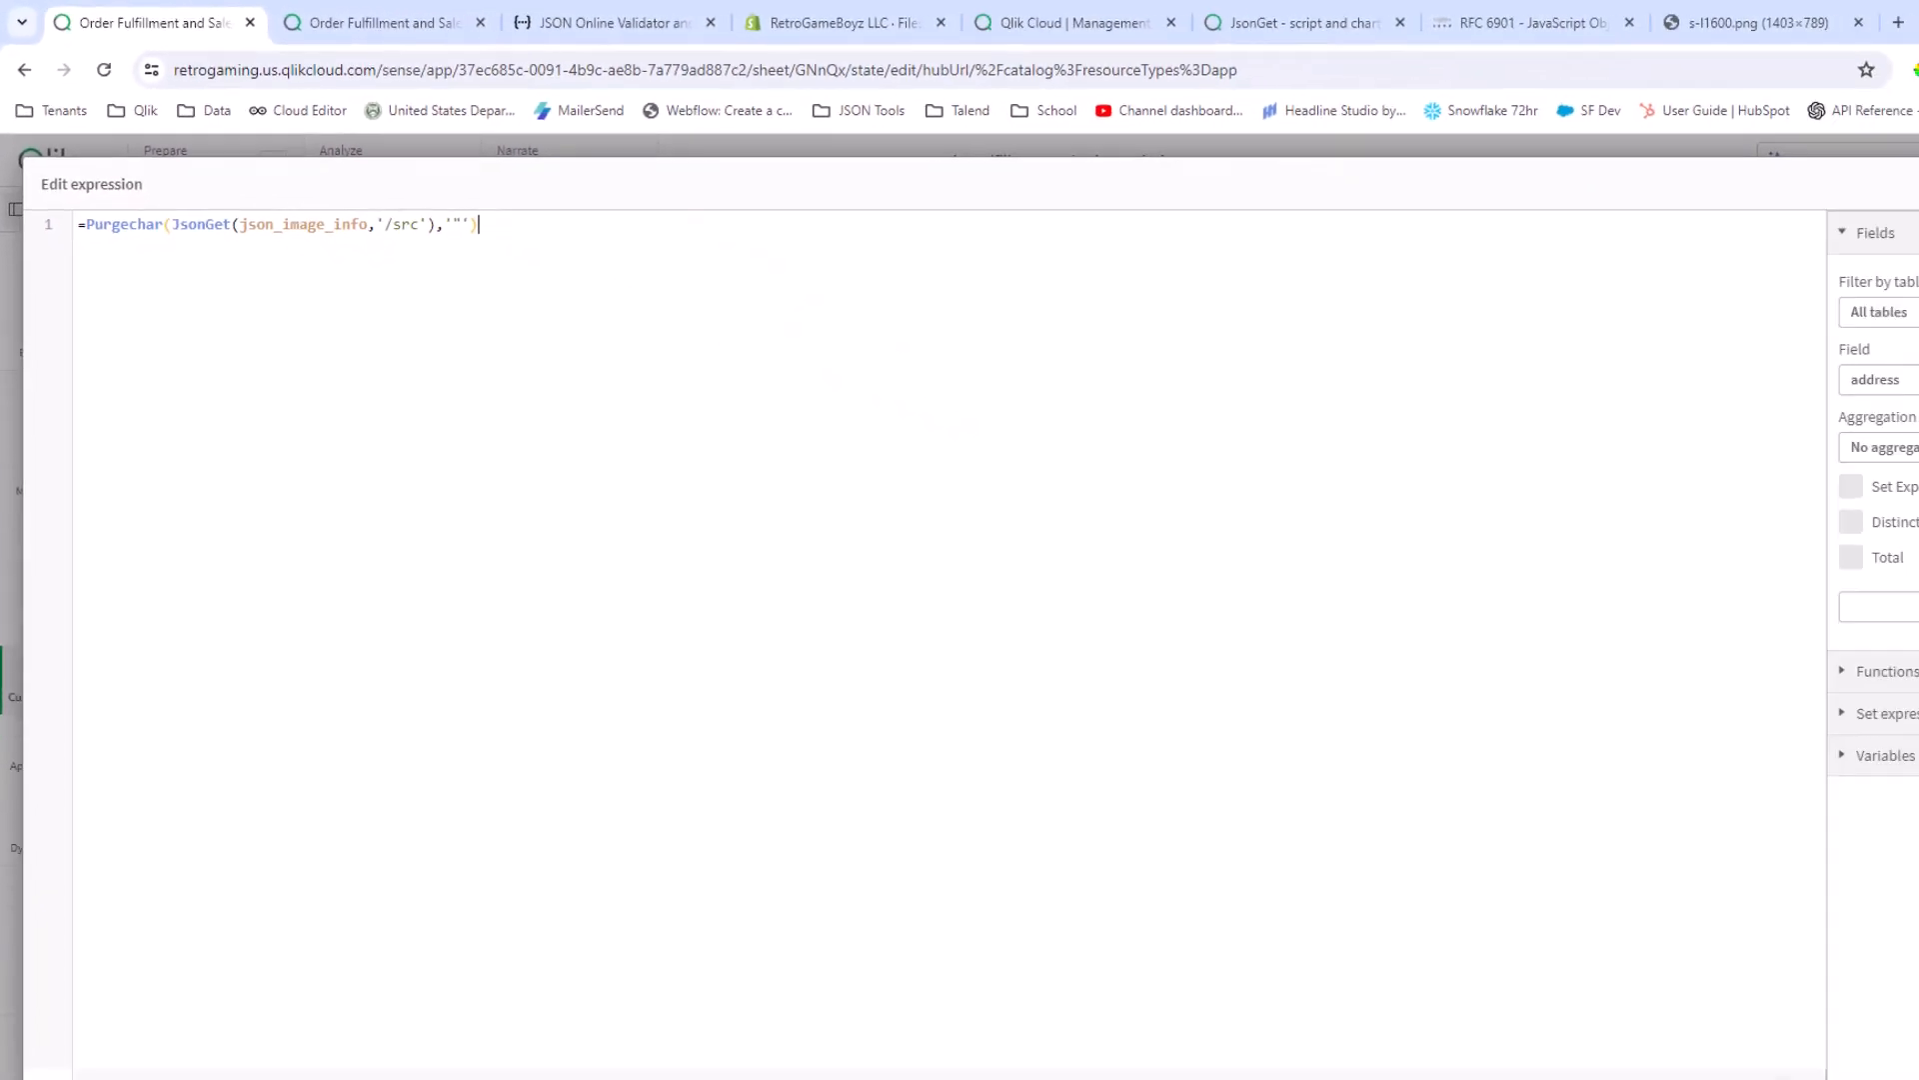
pyautogui.click(1853, 1028)
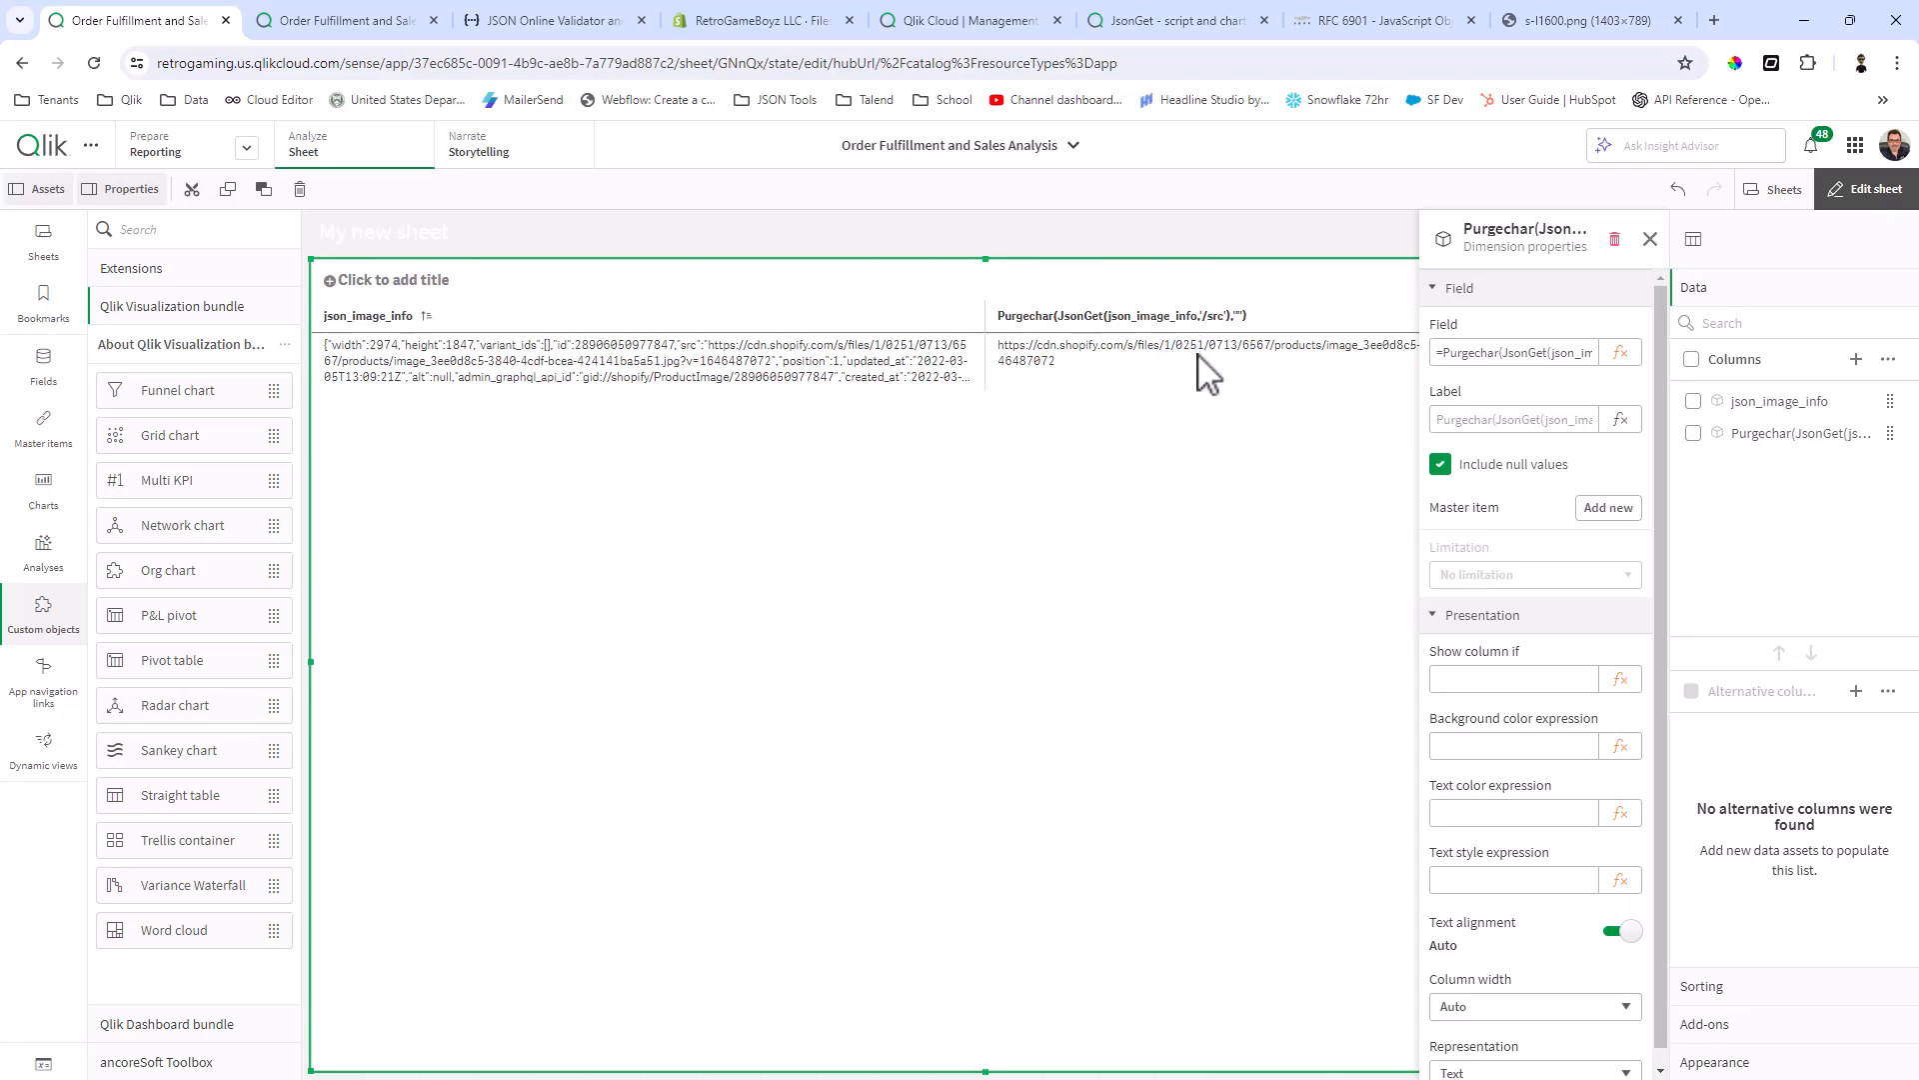
# Step: View the MSX controller image and the products load script in their browser tabs and return to the sheet
pyautogui.click(1539, 20)
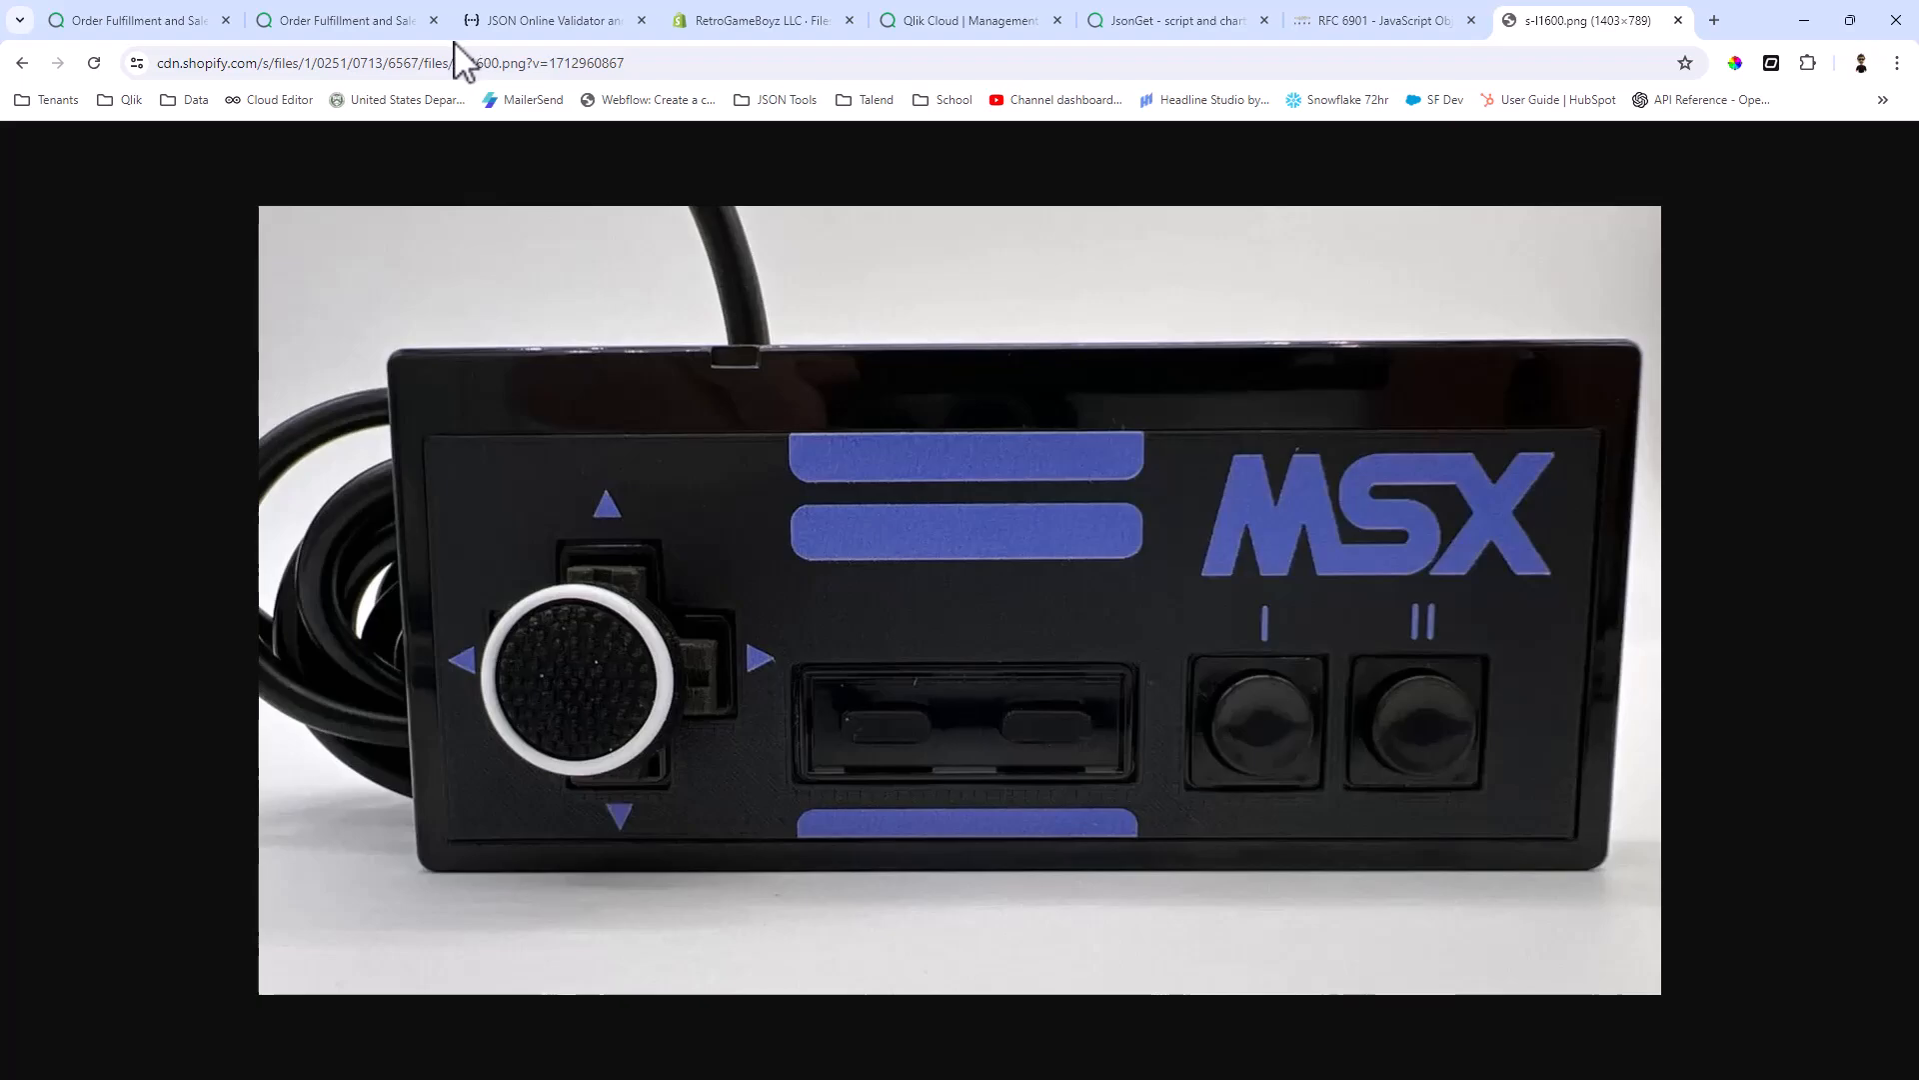
pyautogui.click(333, 18)
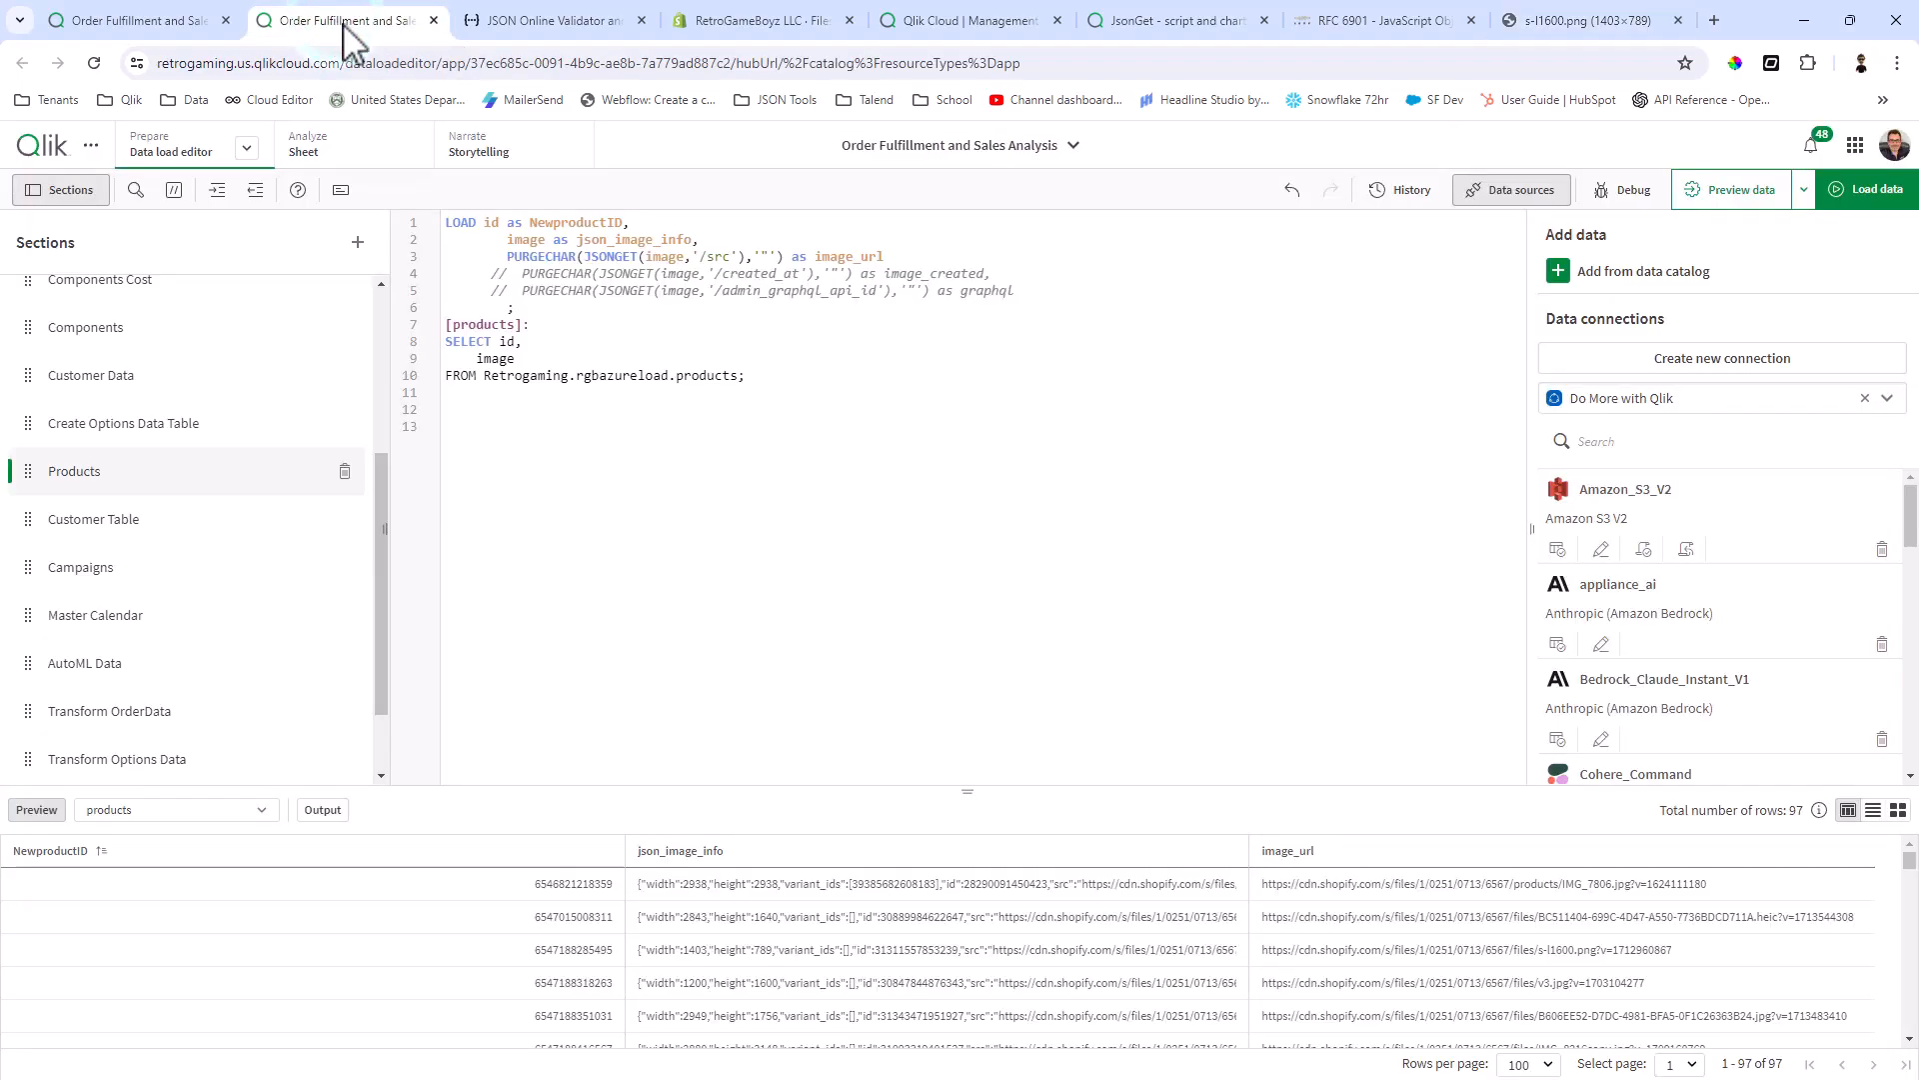
pyautogui.click(150, 20)
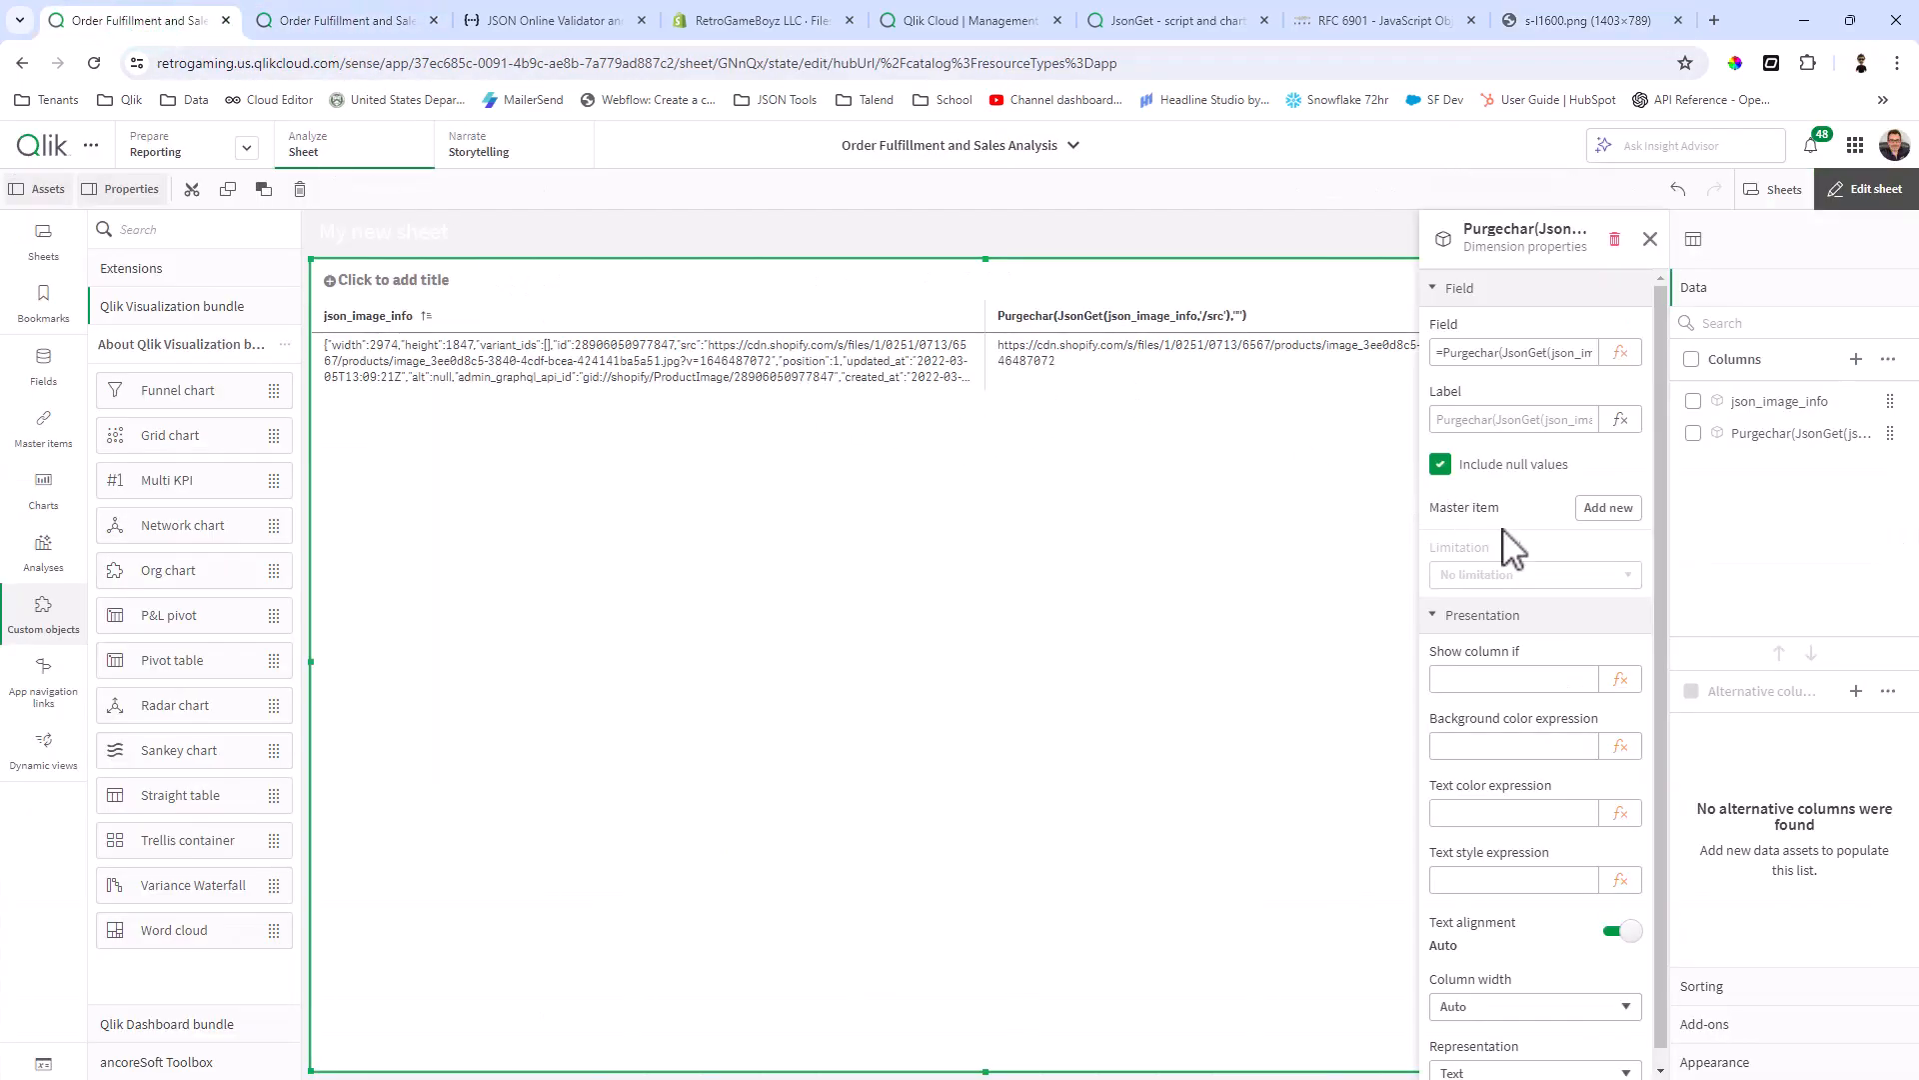
# Step: Set the representation of the Purgechar URL column to Image
pyautogui.scroll(-1, 1566, 780)
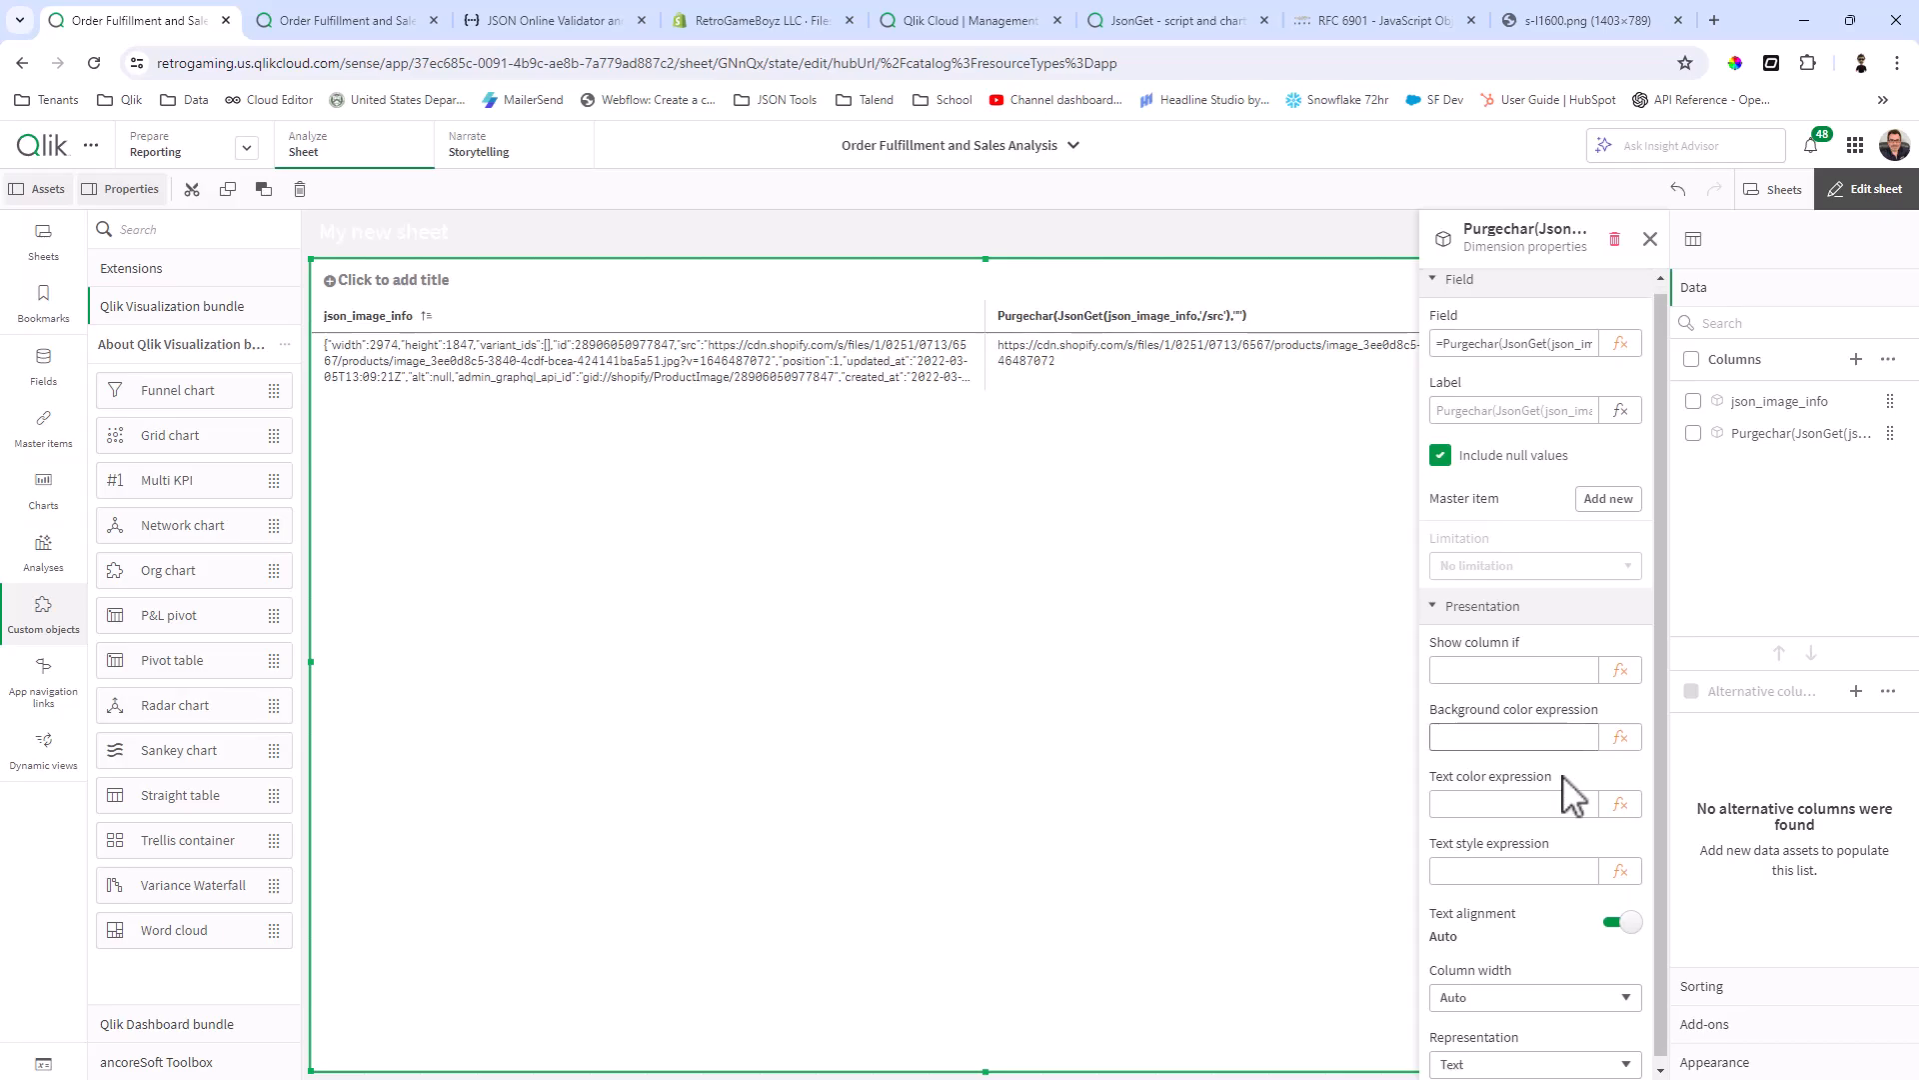
pyautogui.click(1541, 1062)
pyautogui.click(1513, 1028)
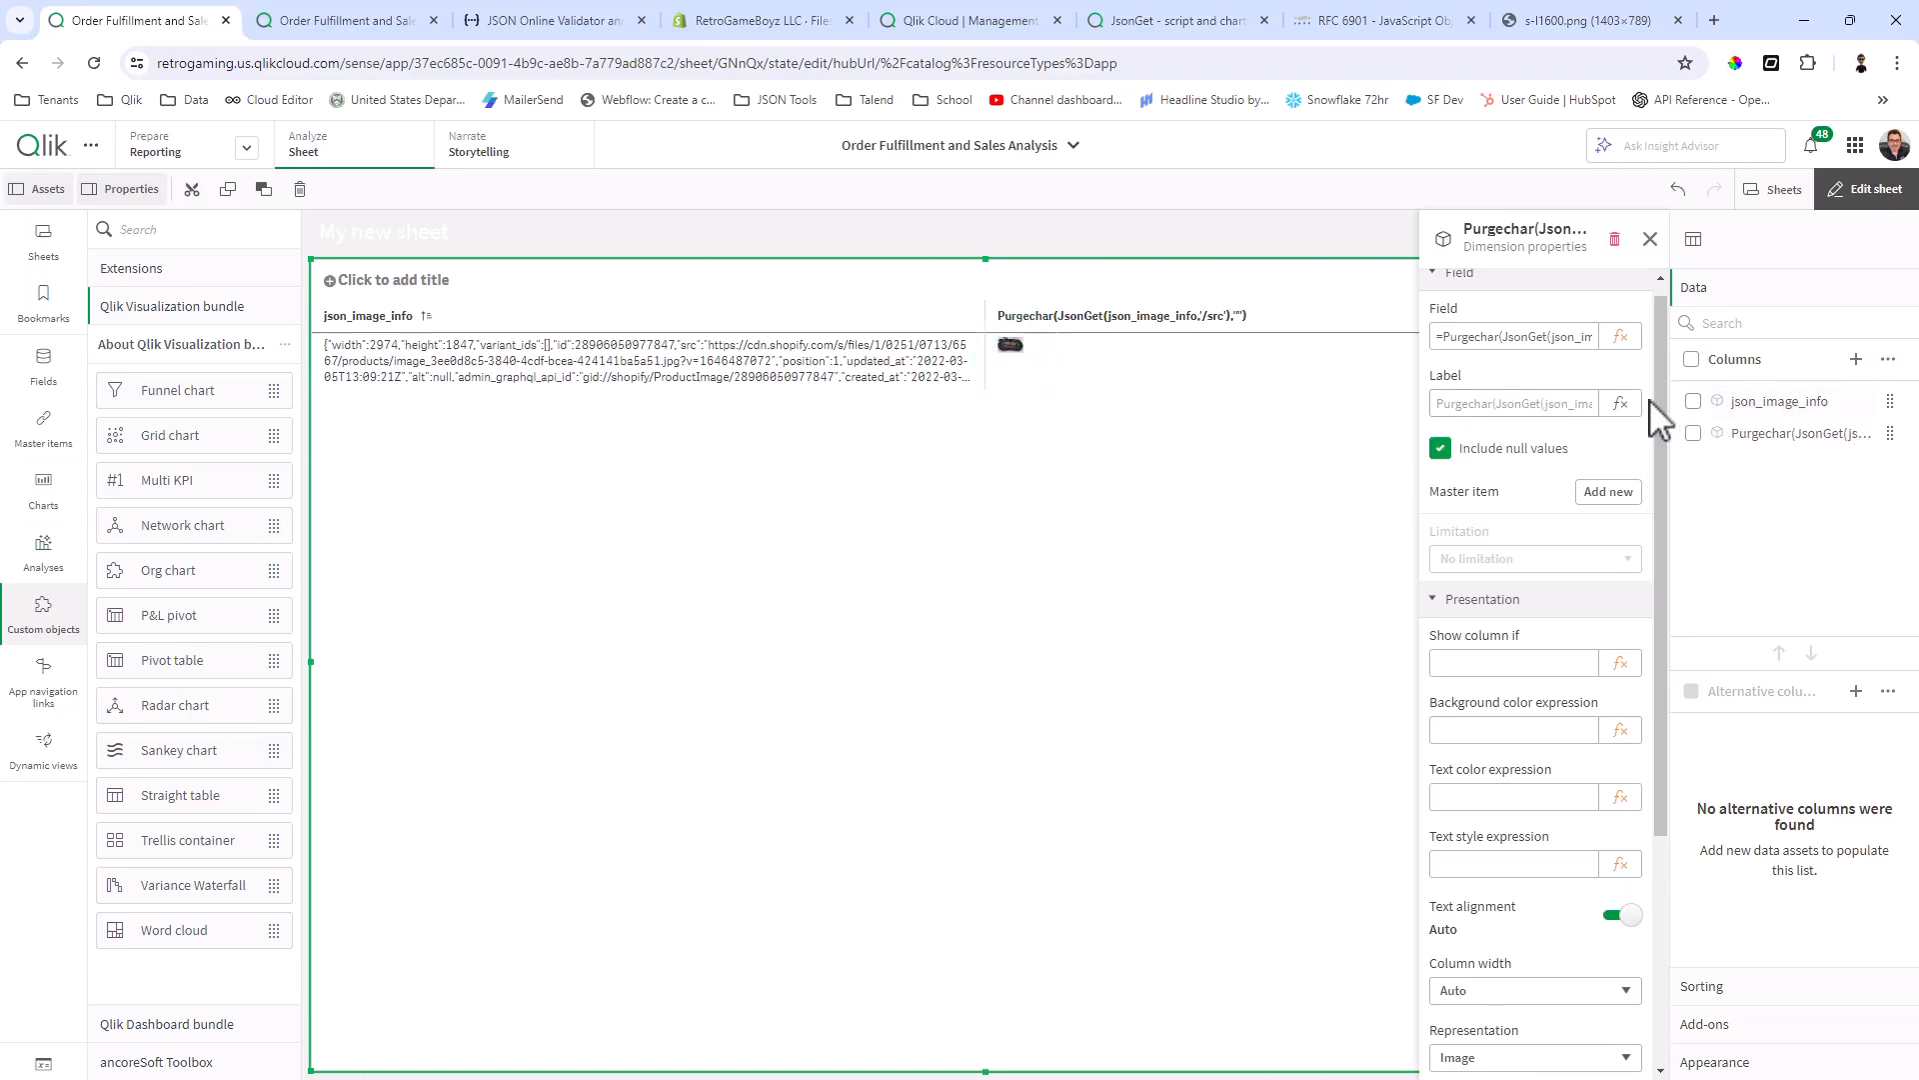
# Step: Remove the json_image_info column from the straight table
pyautogui.click(1692, 402)
pyautogui.click(1888, 360)
pyautogui.click(1789, 528)
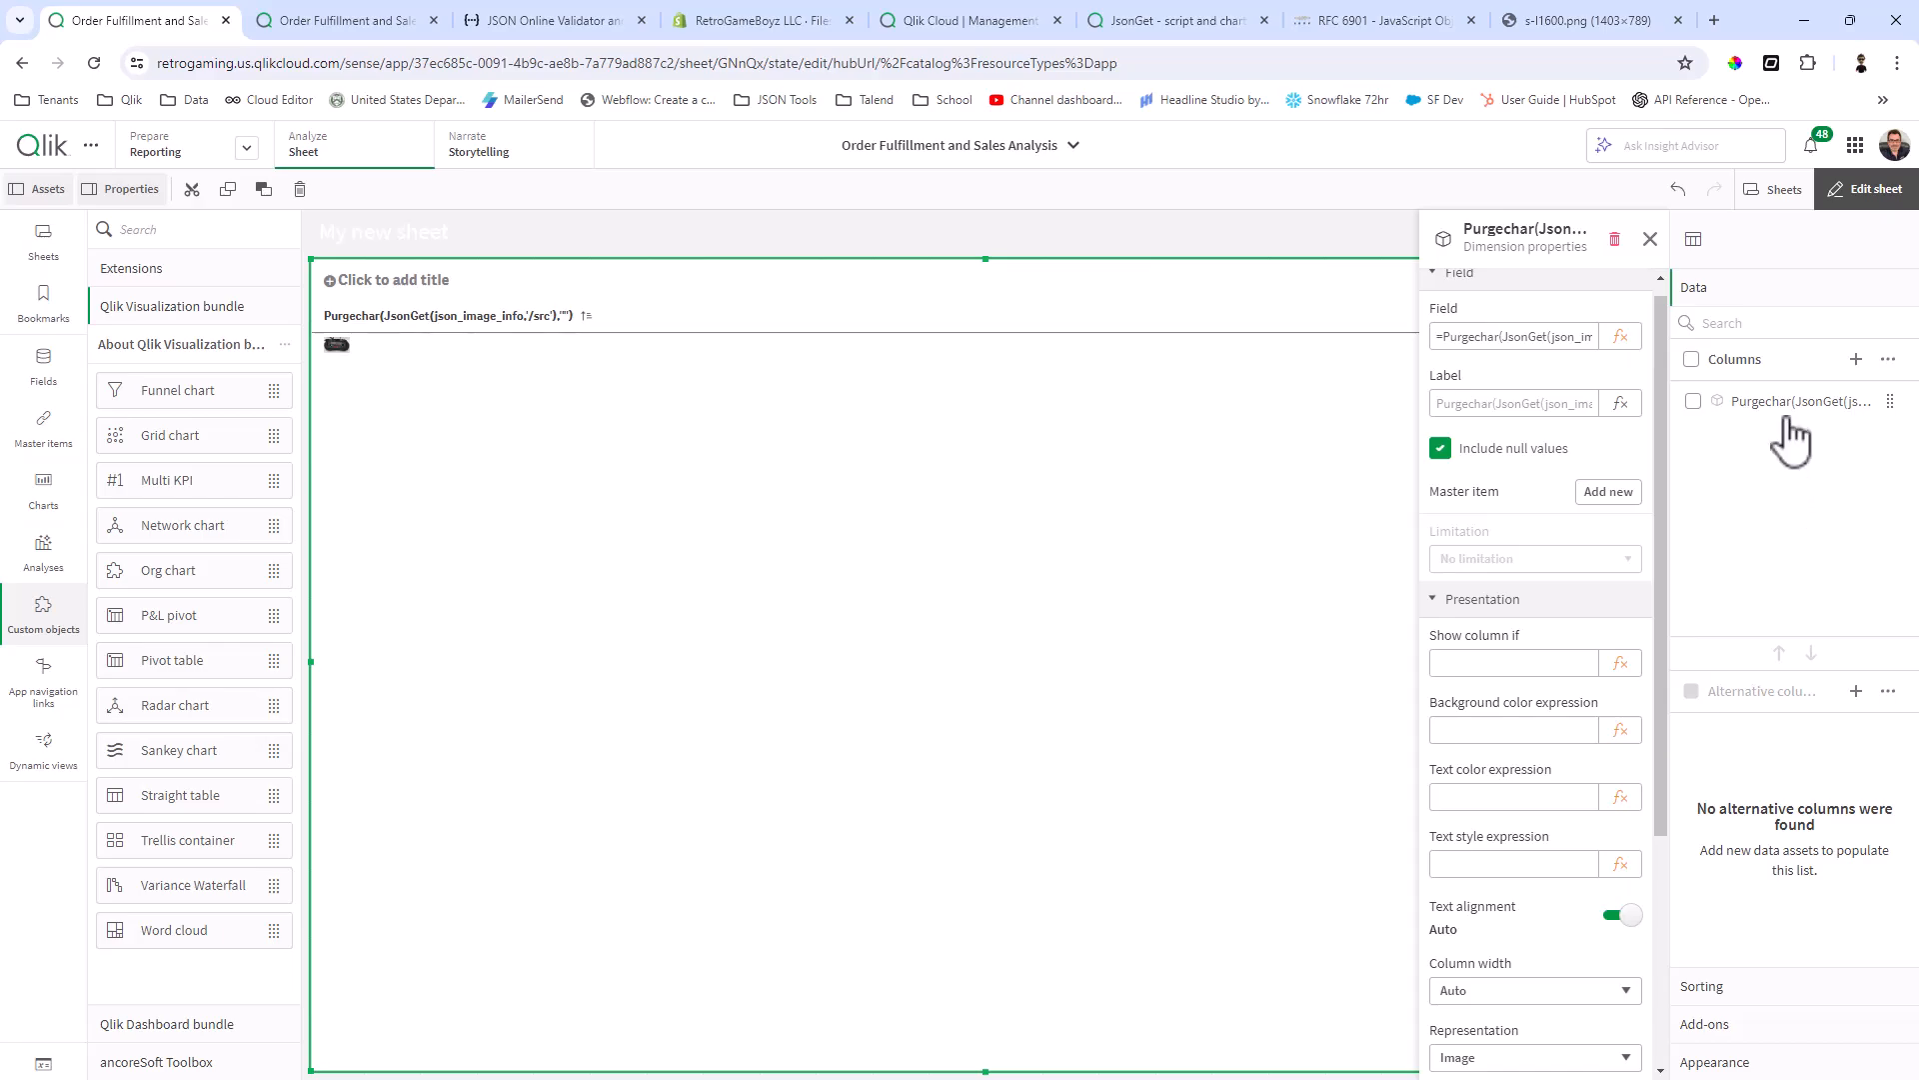
# Step: Set the straight table's content font size to 300 in the chart styling to enlarge the image
pyautogui.click(1739, 1062)
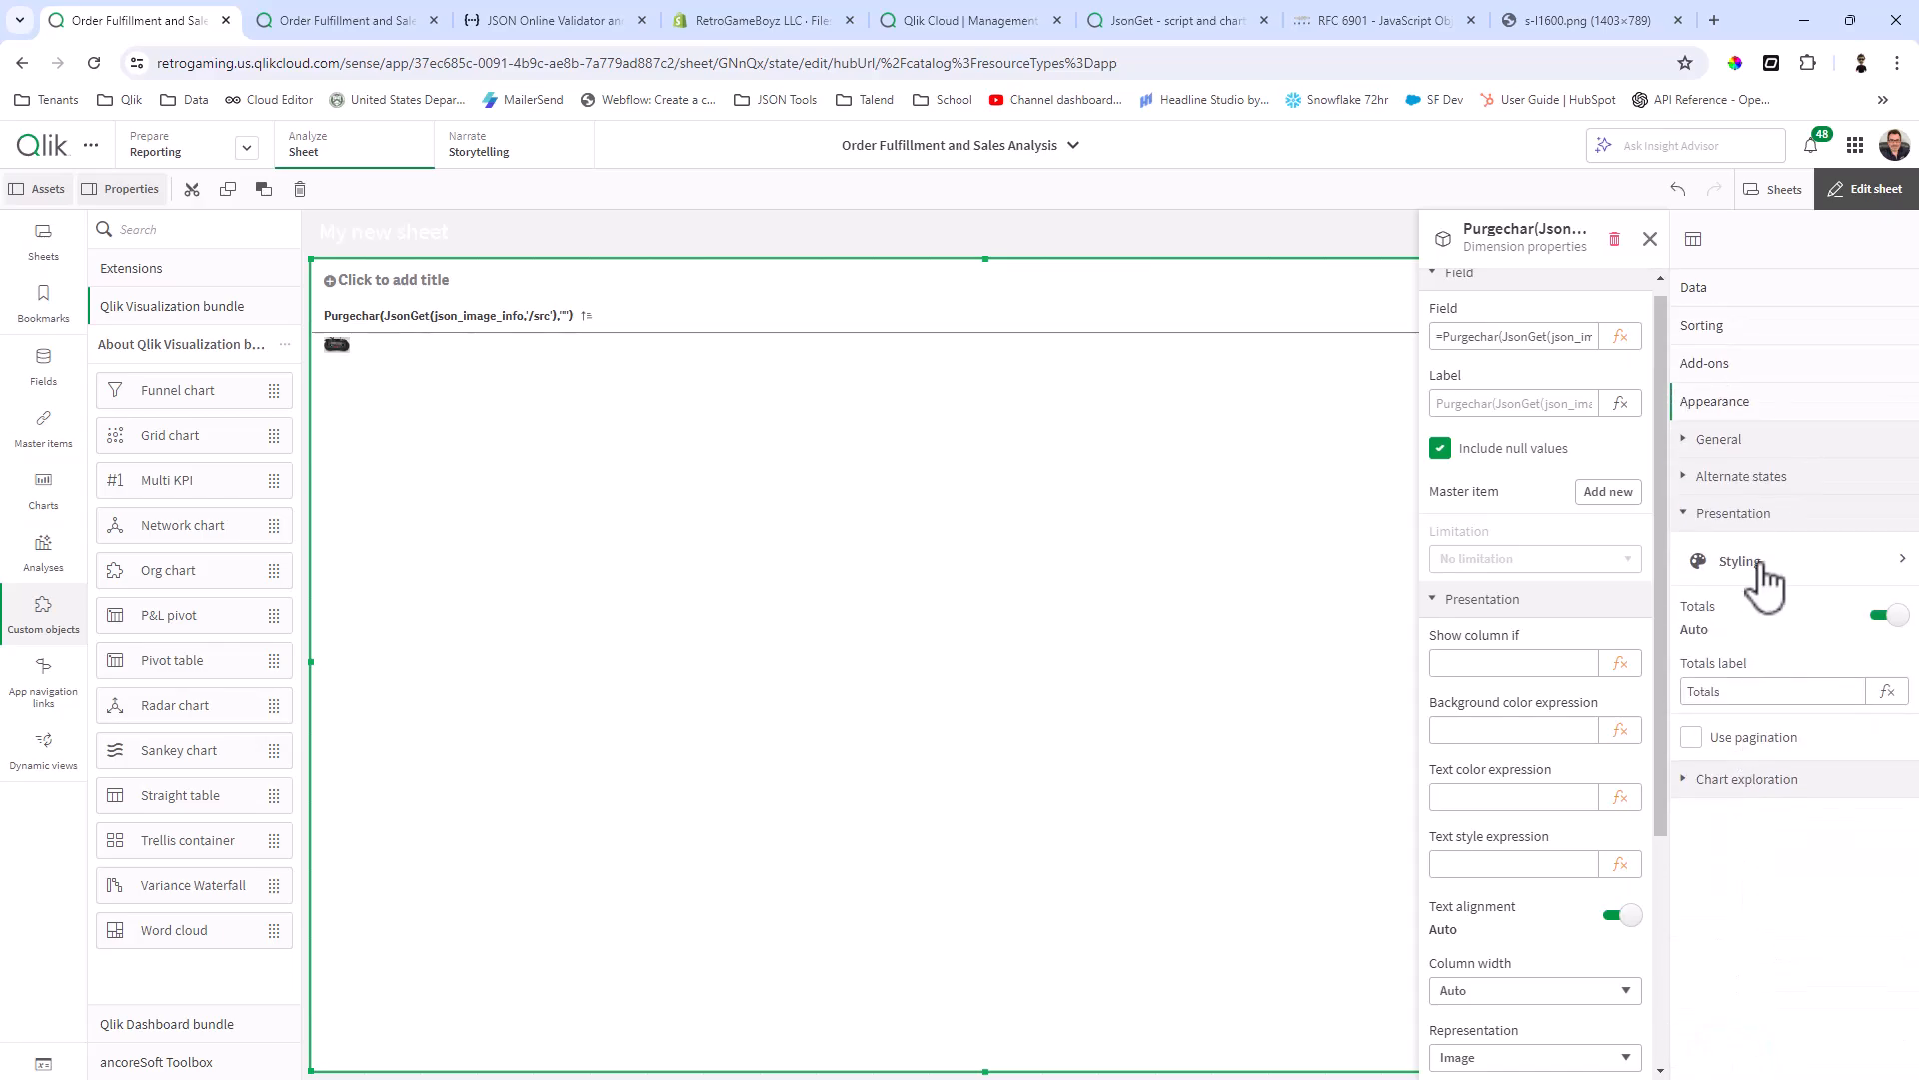
pyautogui.click(1761, 562)
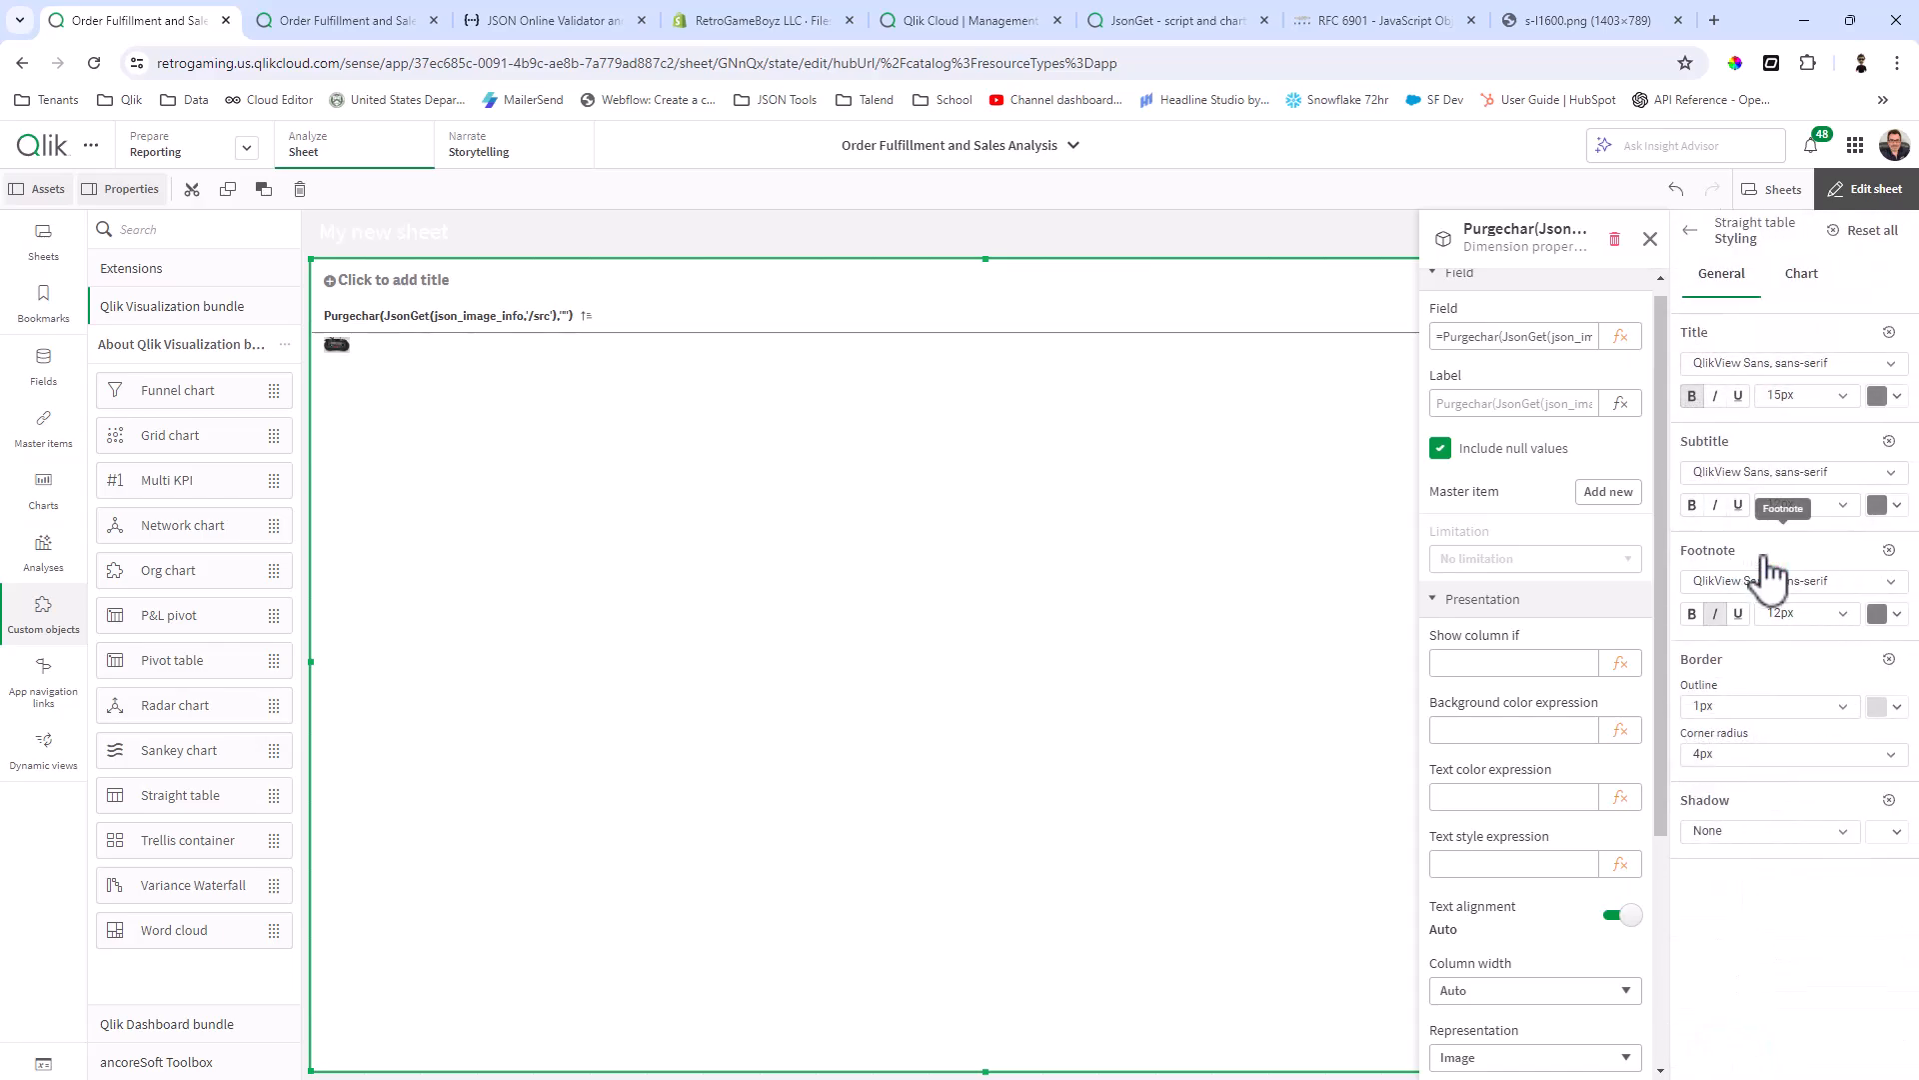
pyautogui.click(1801, 275)
pyautogui.click(1751, 472)
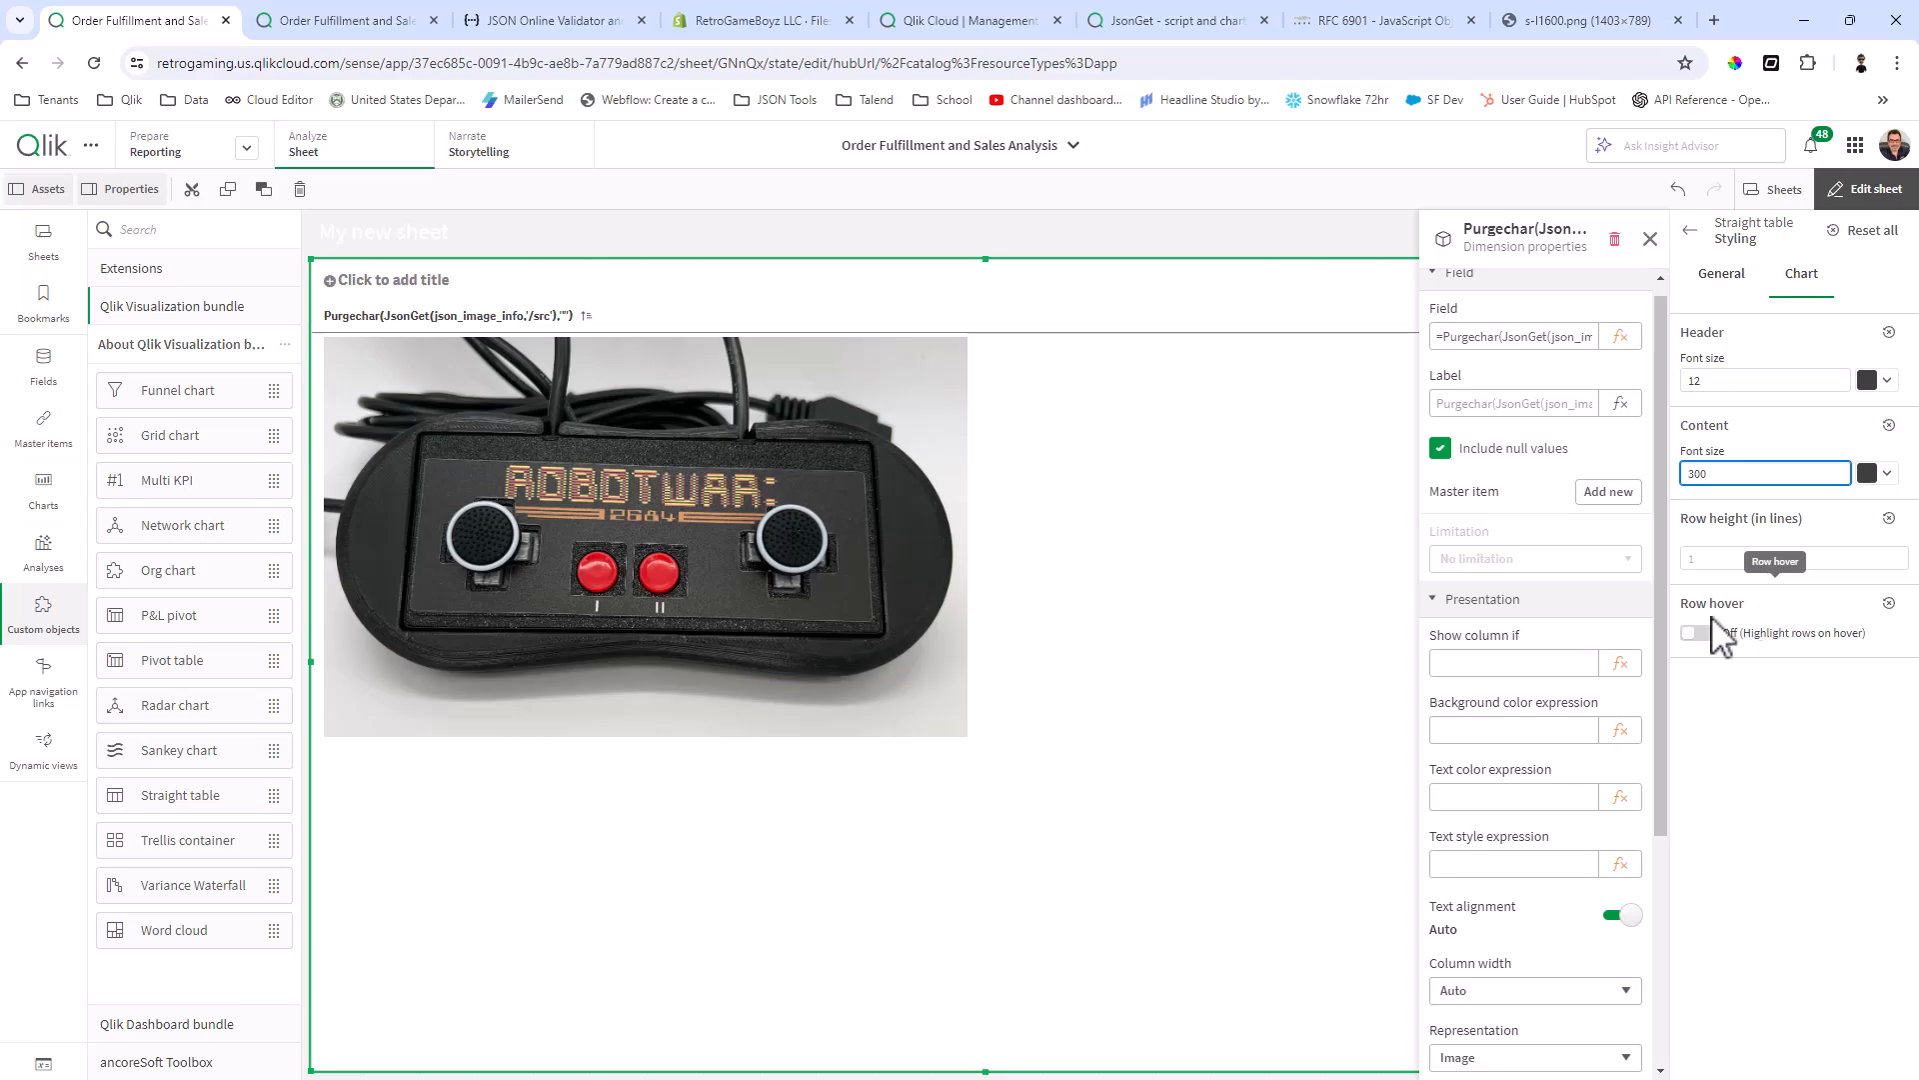
pyautogui.click(1342, 676)
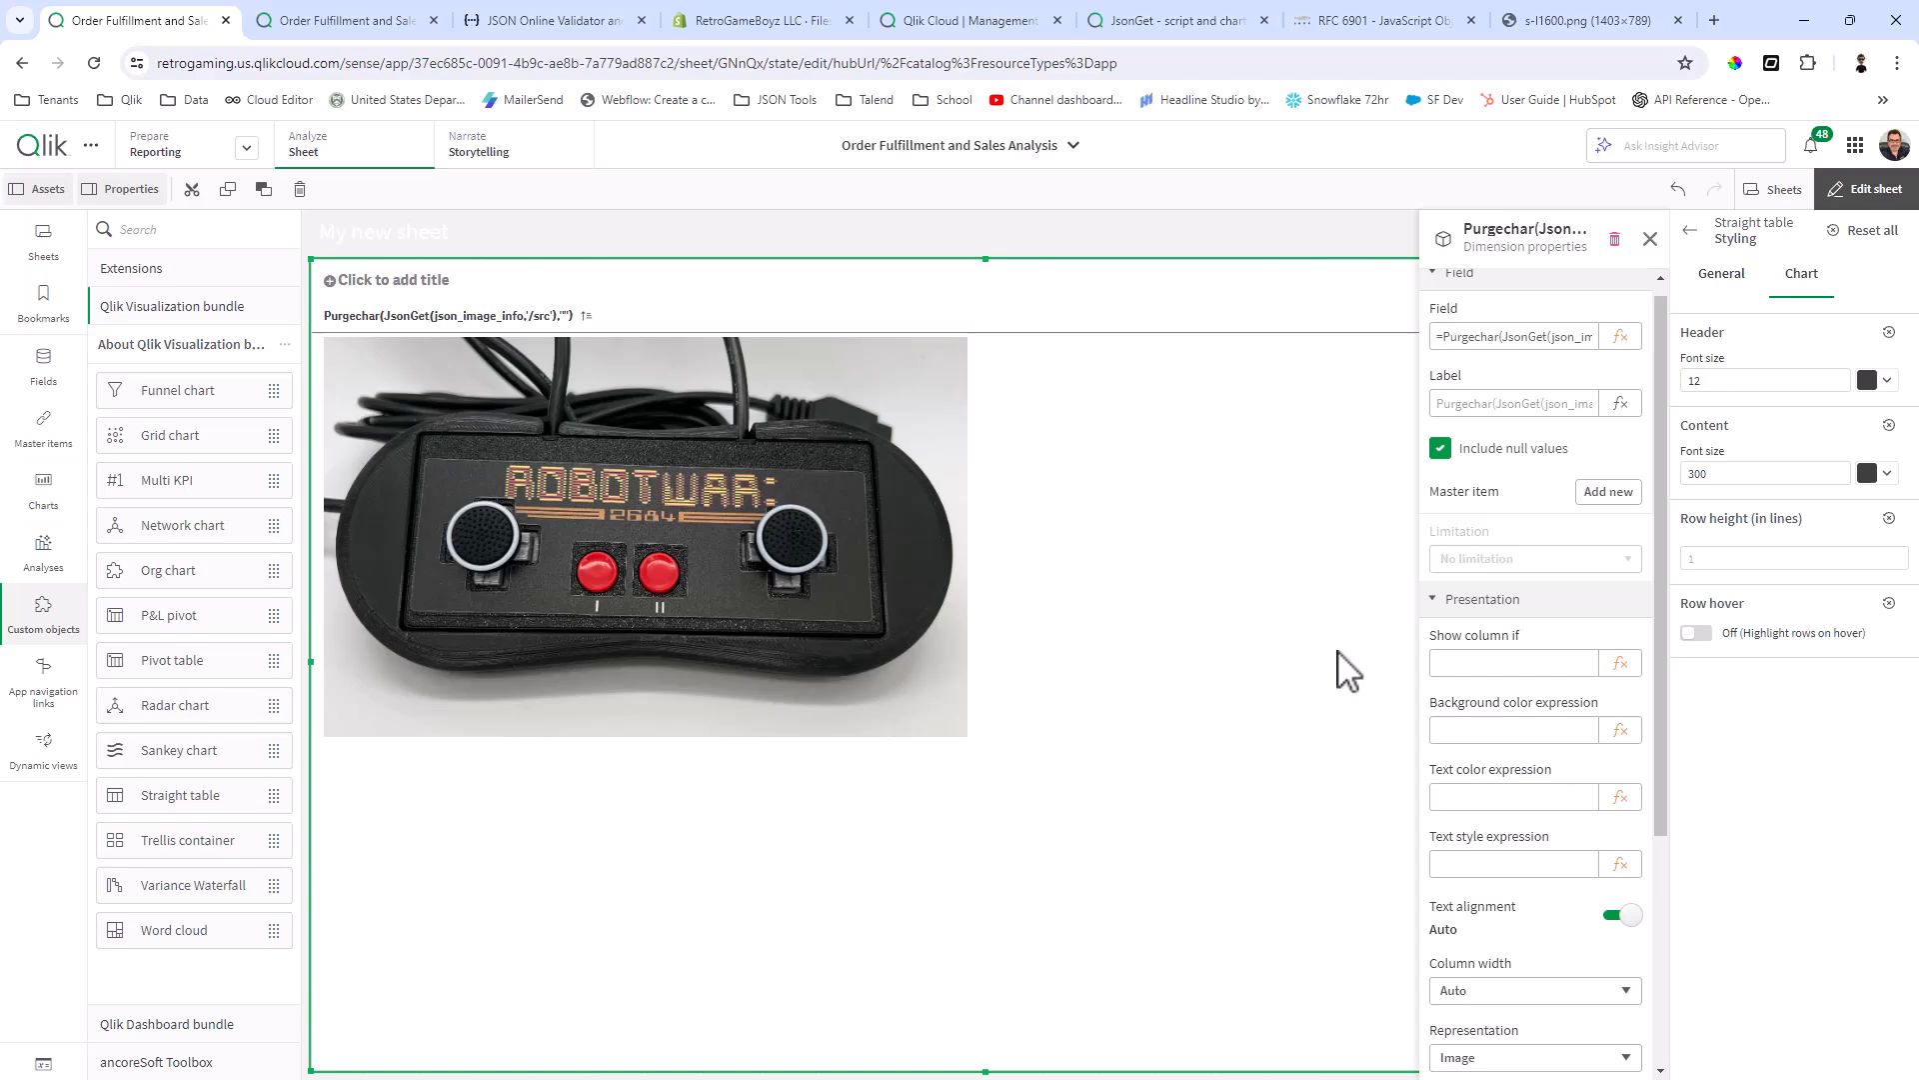
# Step: Open the Product Catalog sheet and leave edit mode
pyautogui.click(1774, 190)
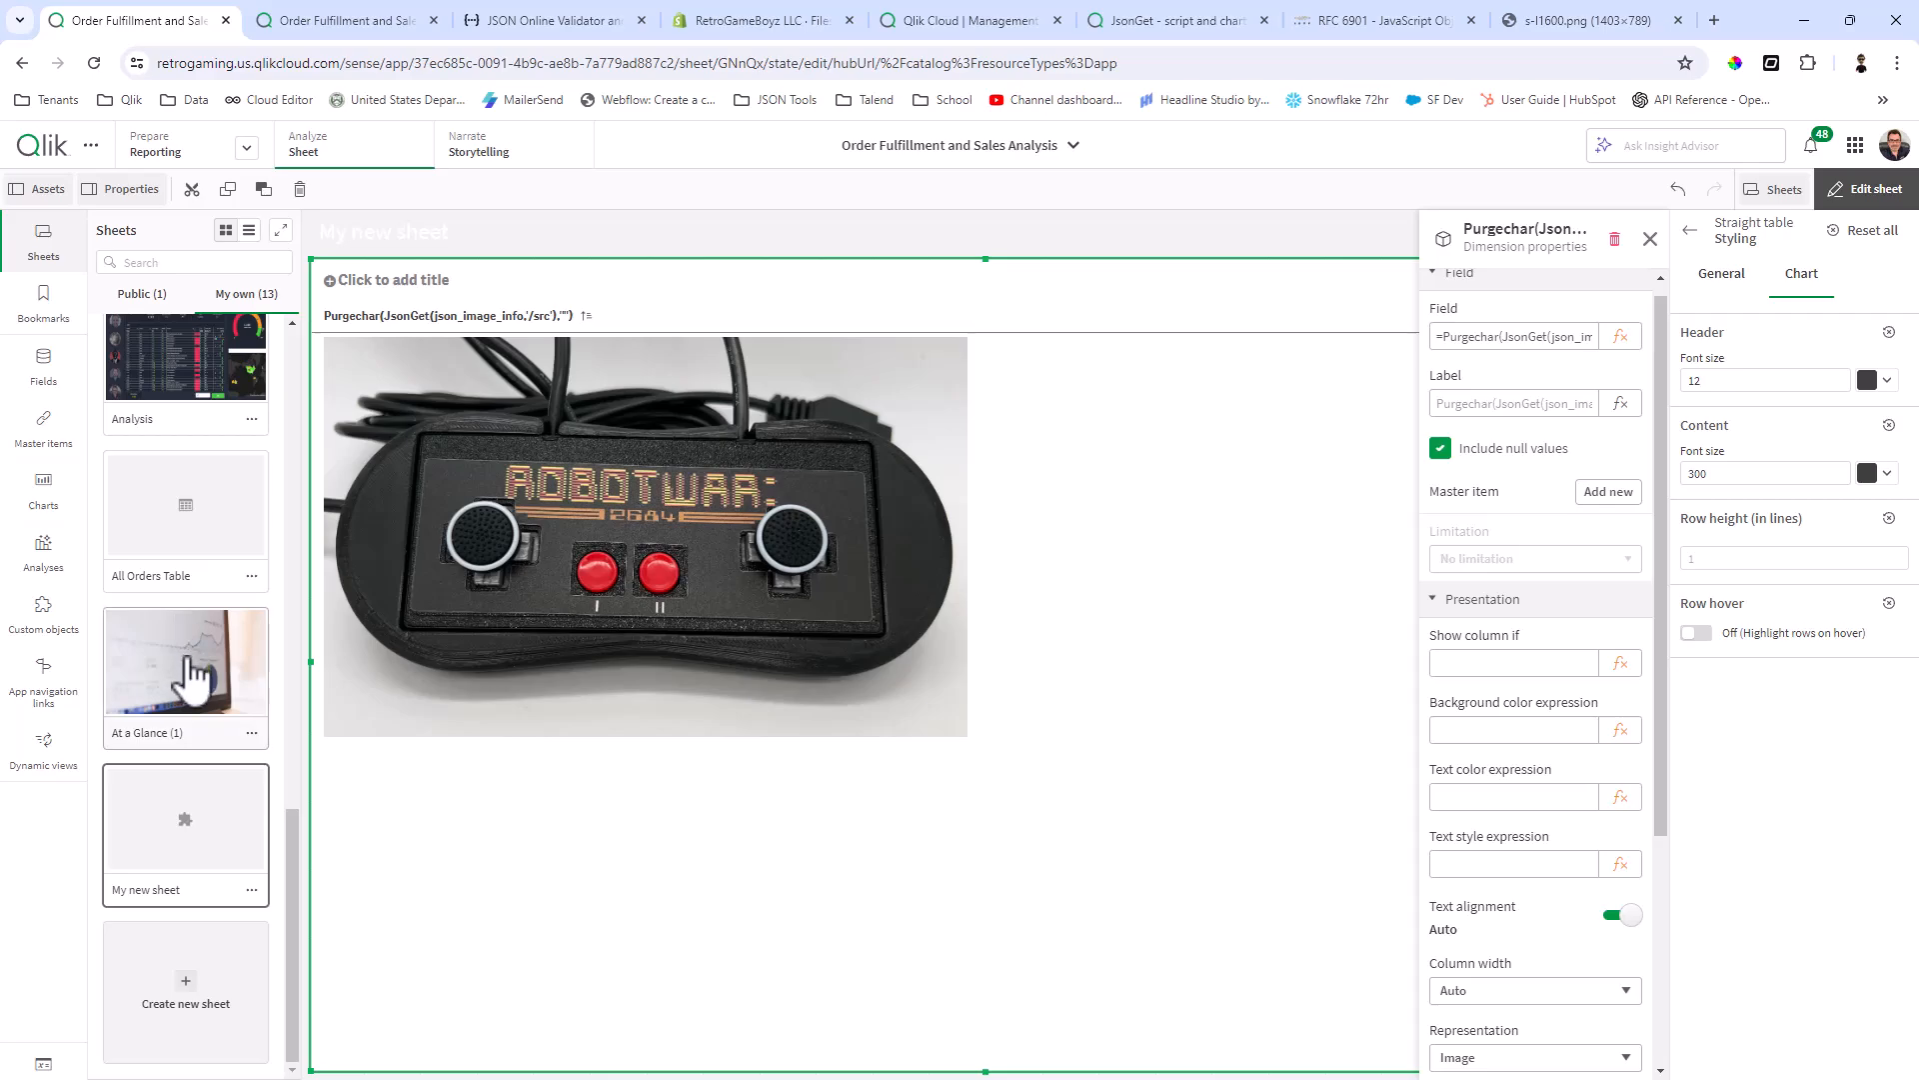
pyautogui.scroll(5, 196, 700)
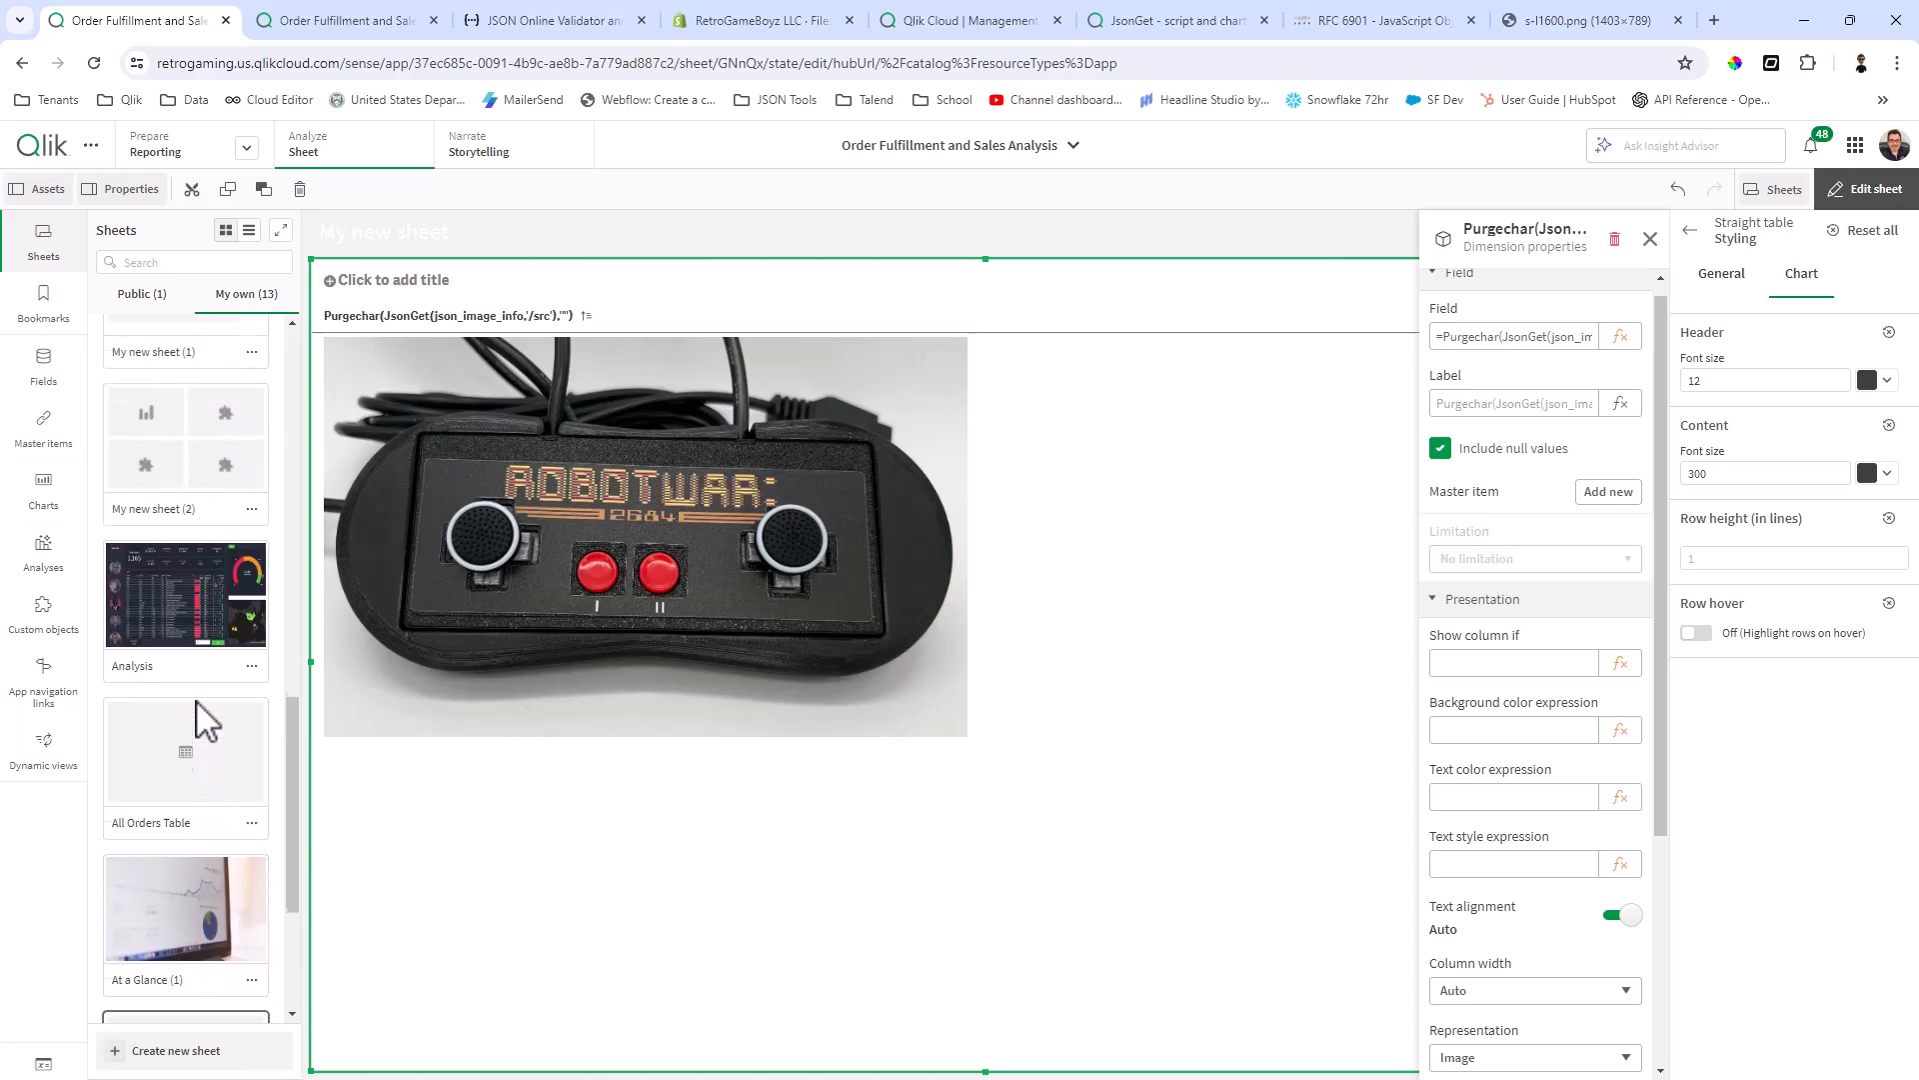
pyautogui.scroll(5, 197, 665)
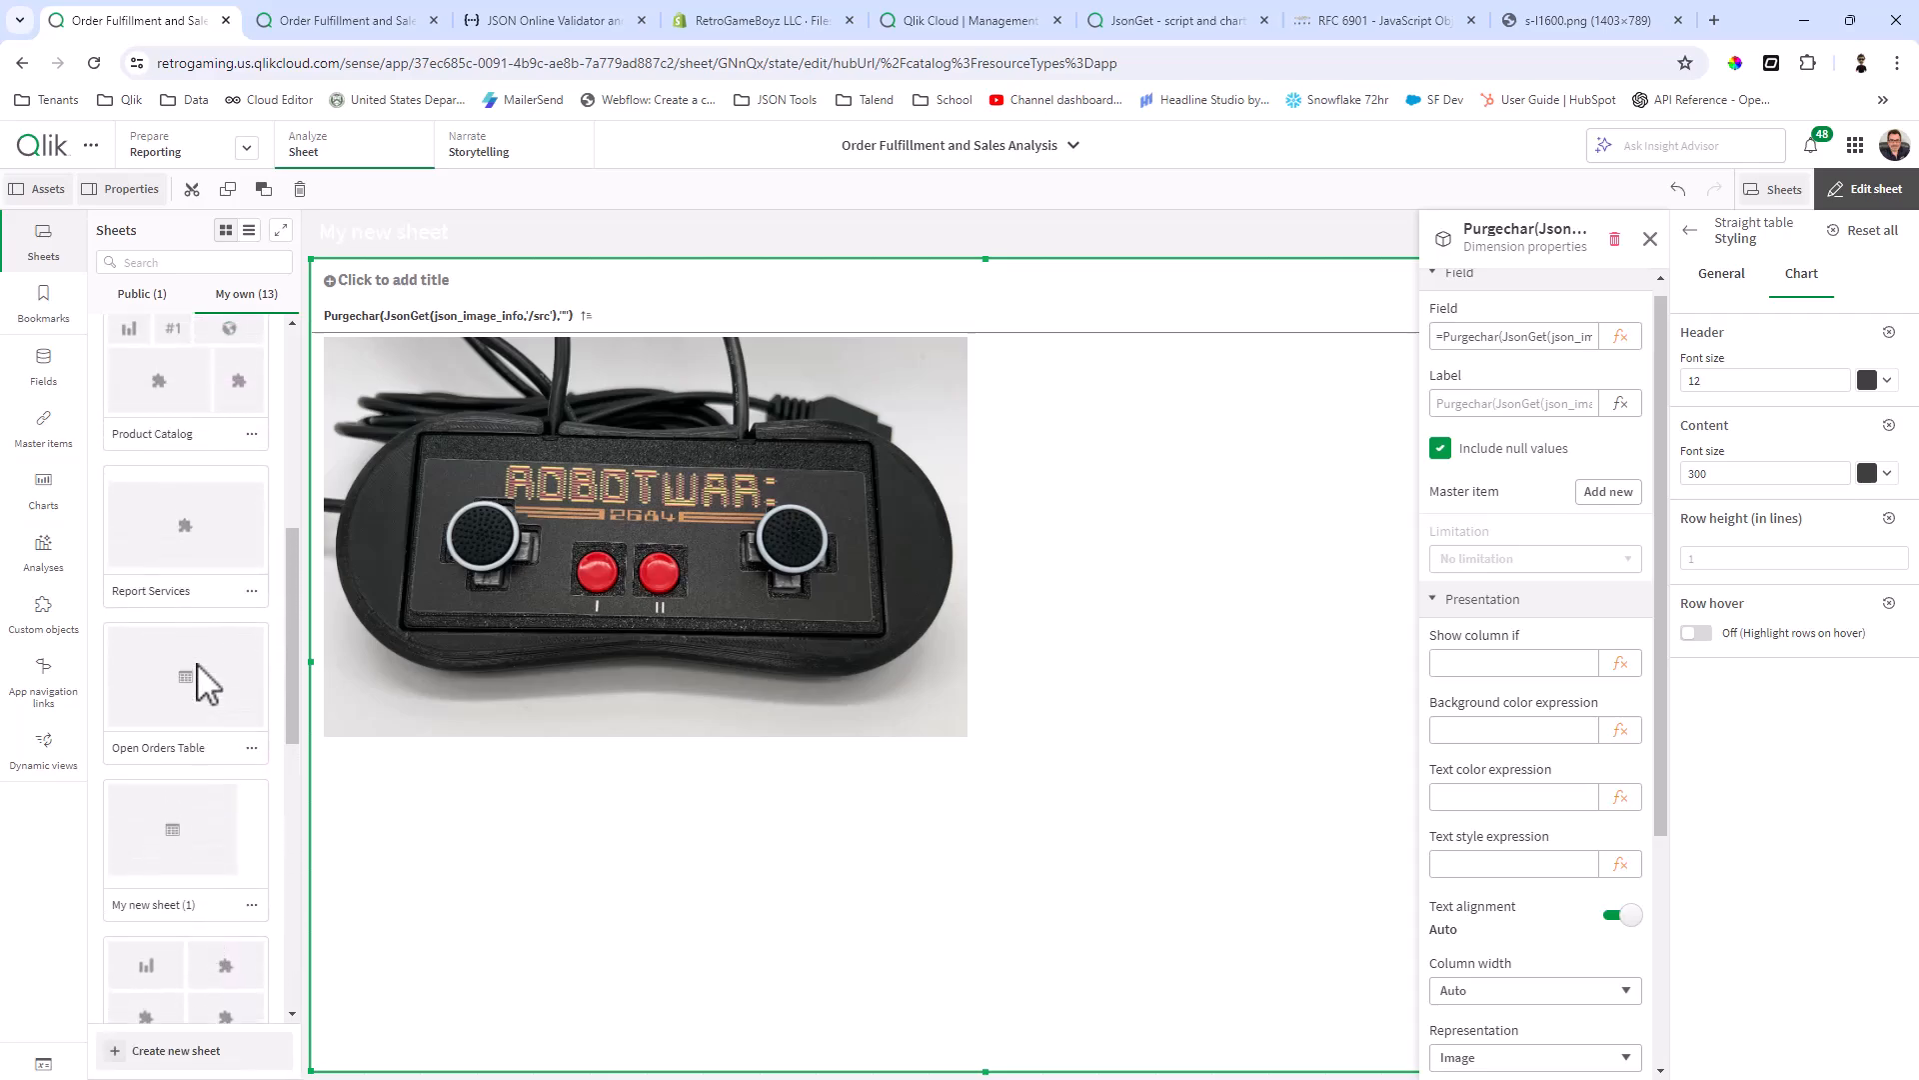
pyautogui.scroll(1, 206, 674)
pyautogui.click(215, 590)
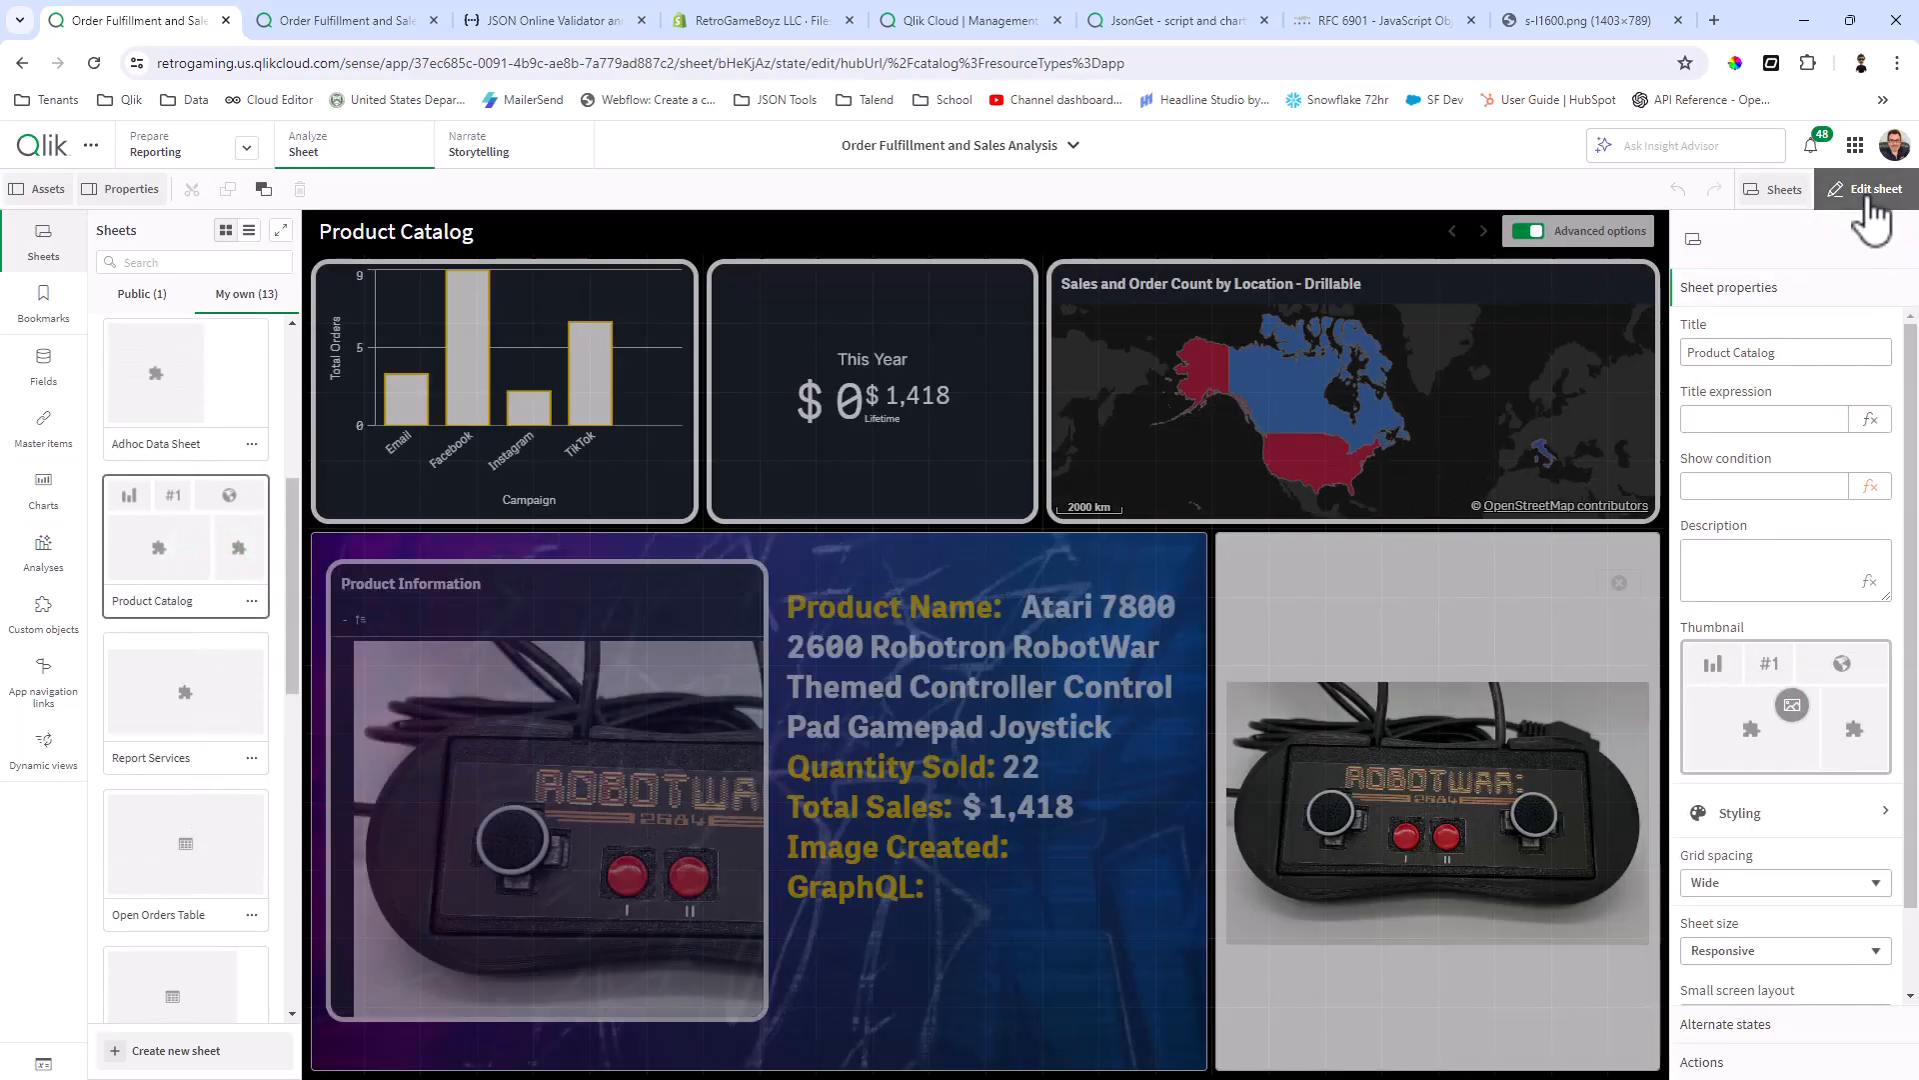
pyautogui.click(1866, 189)
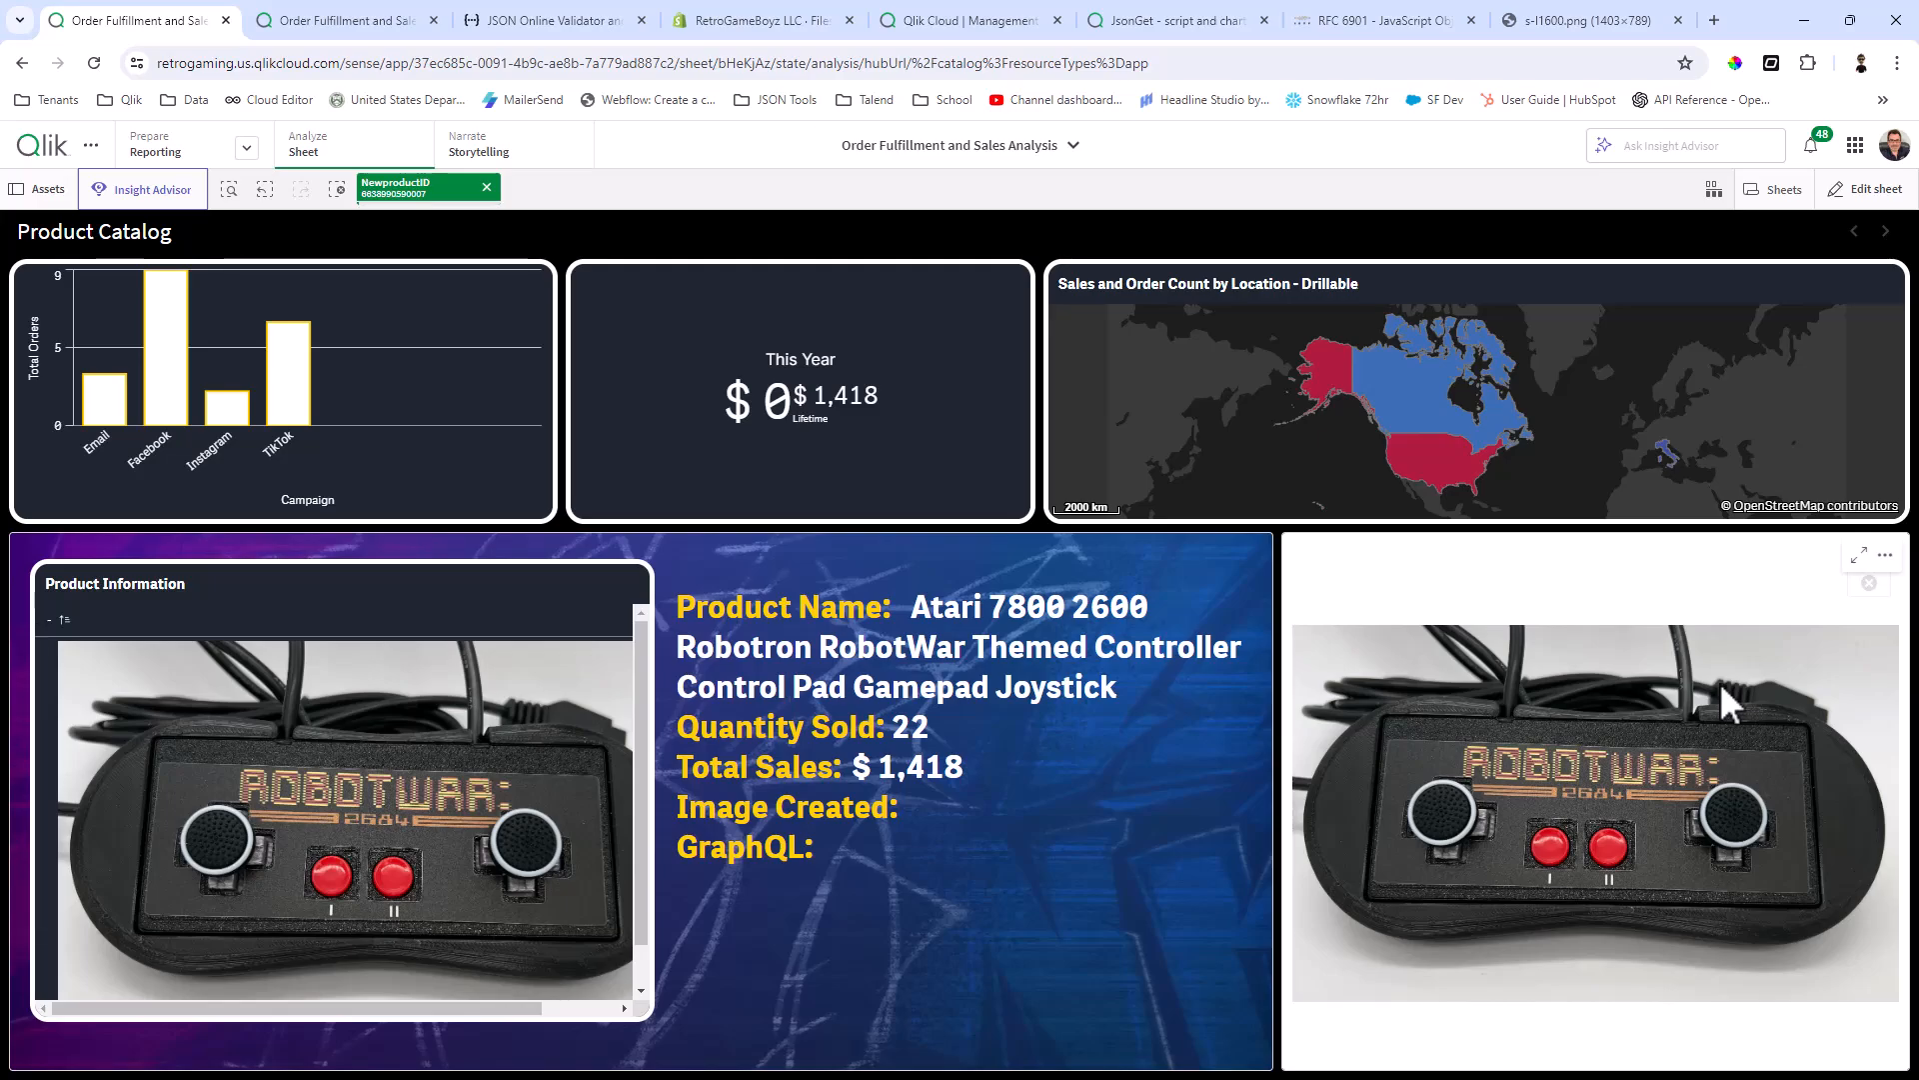
# Step: Clear the current product selection, select the woodgrain Atari 7800 controller in the image grid, and view its product details
pyautogui.click(486, 187)
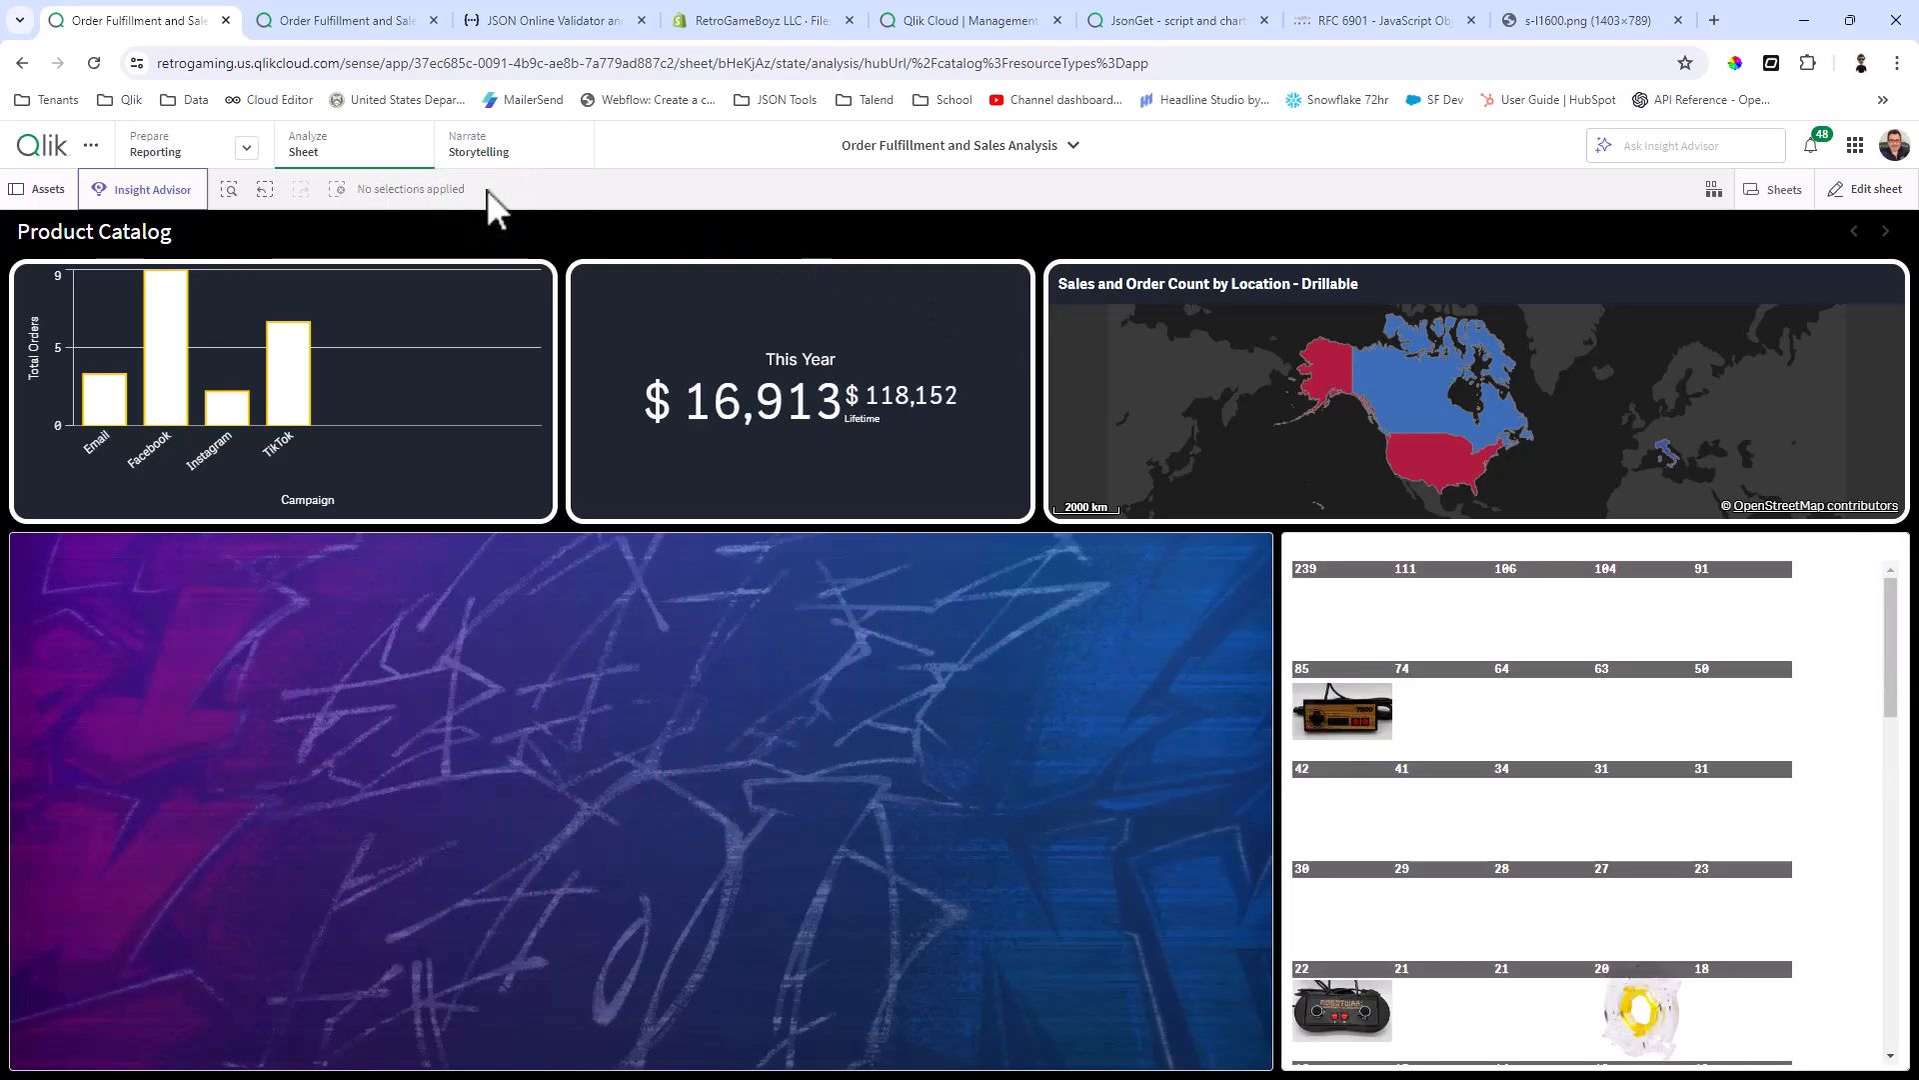
pyautogui.click(1336, 710)
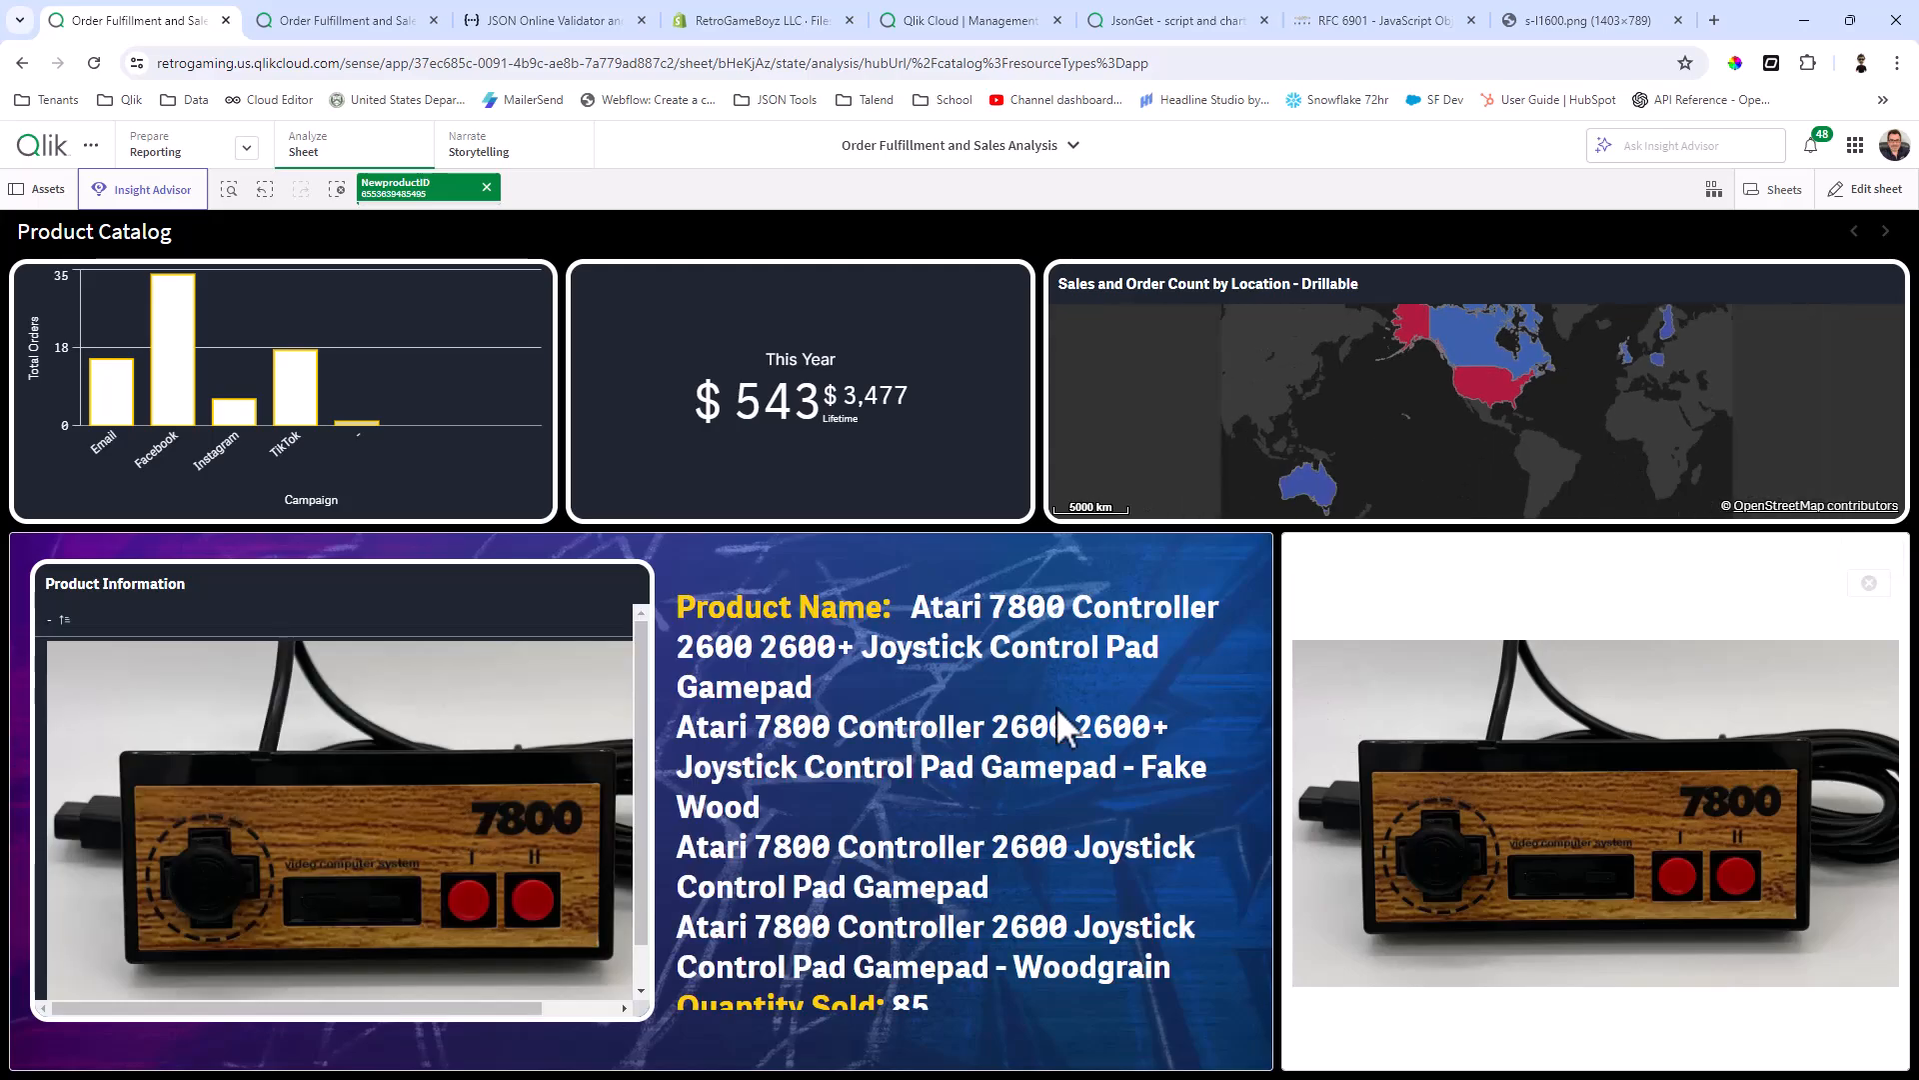
pyautogui.scroll(-2, 1125, 841)
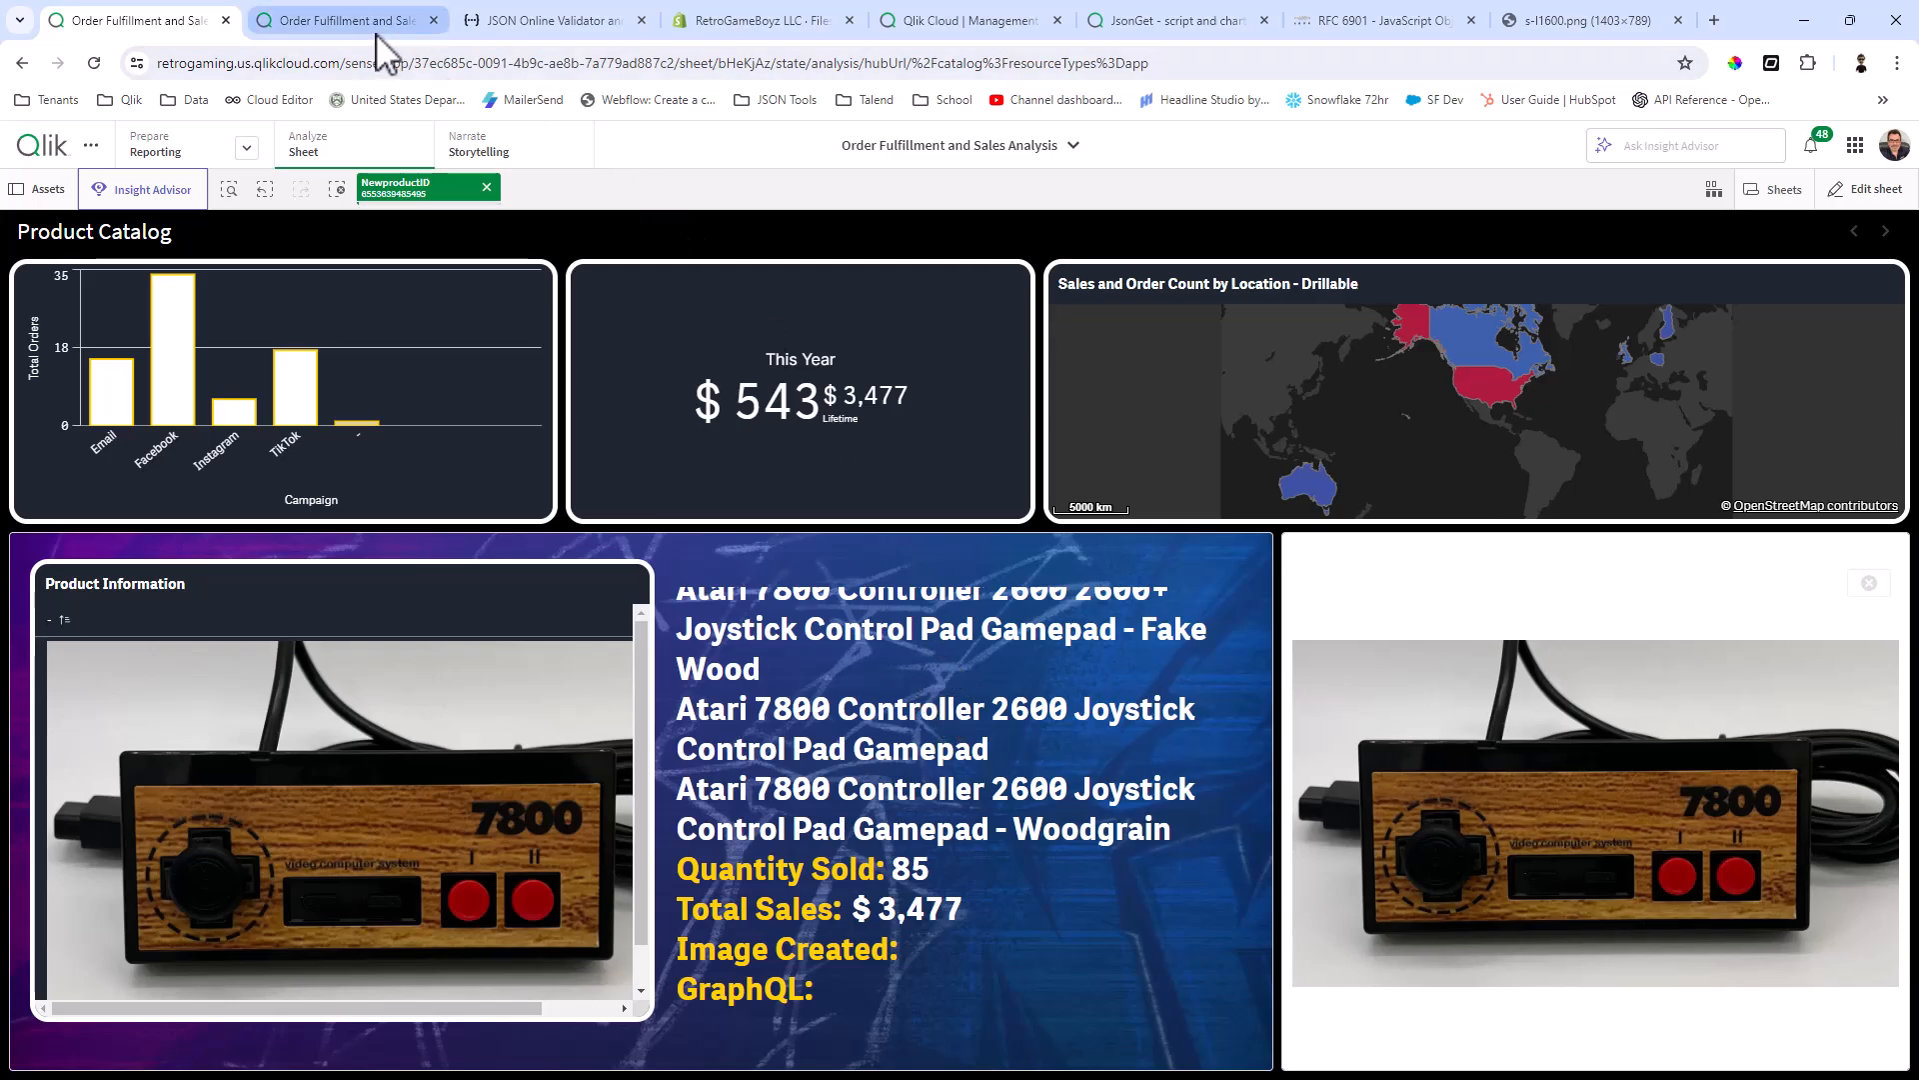
# Step: In the Products load script, uncomment the image_created and graphql lines and add a comma after image_url
pyautogui.click(350, 21)
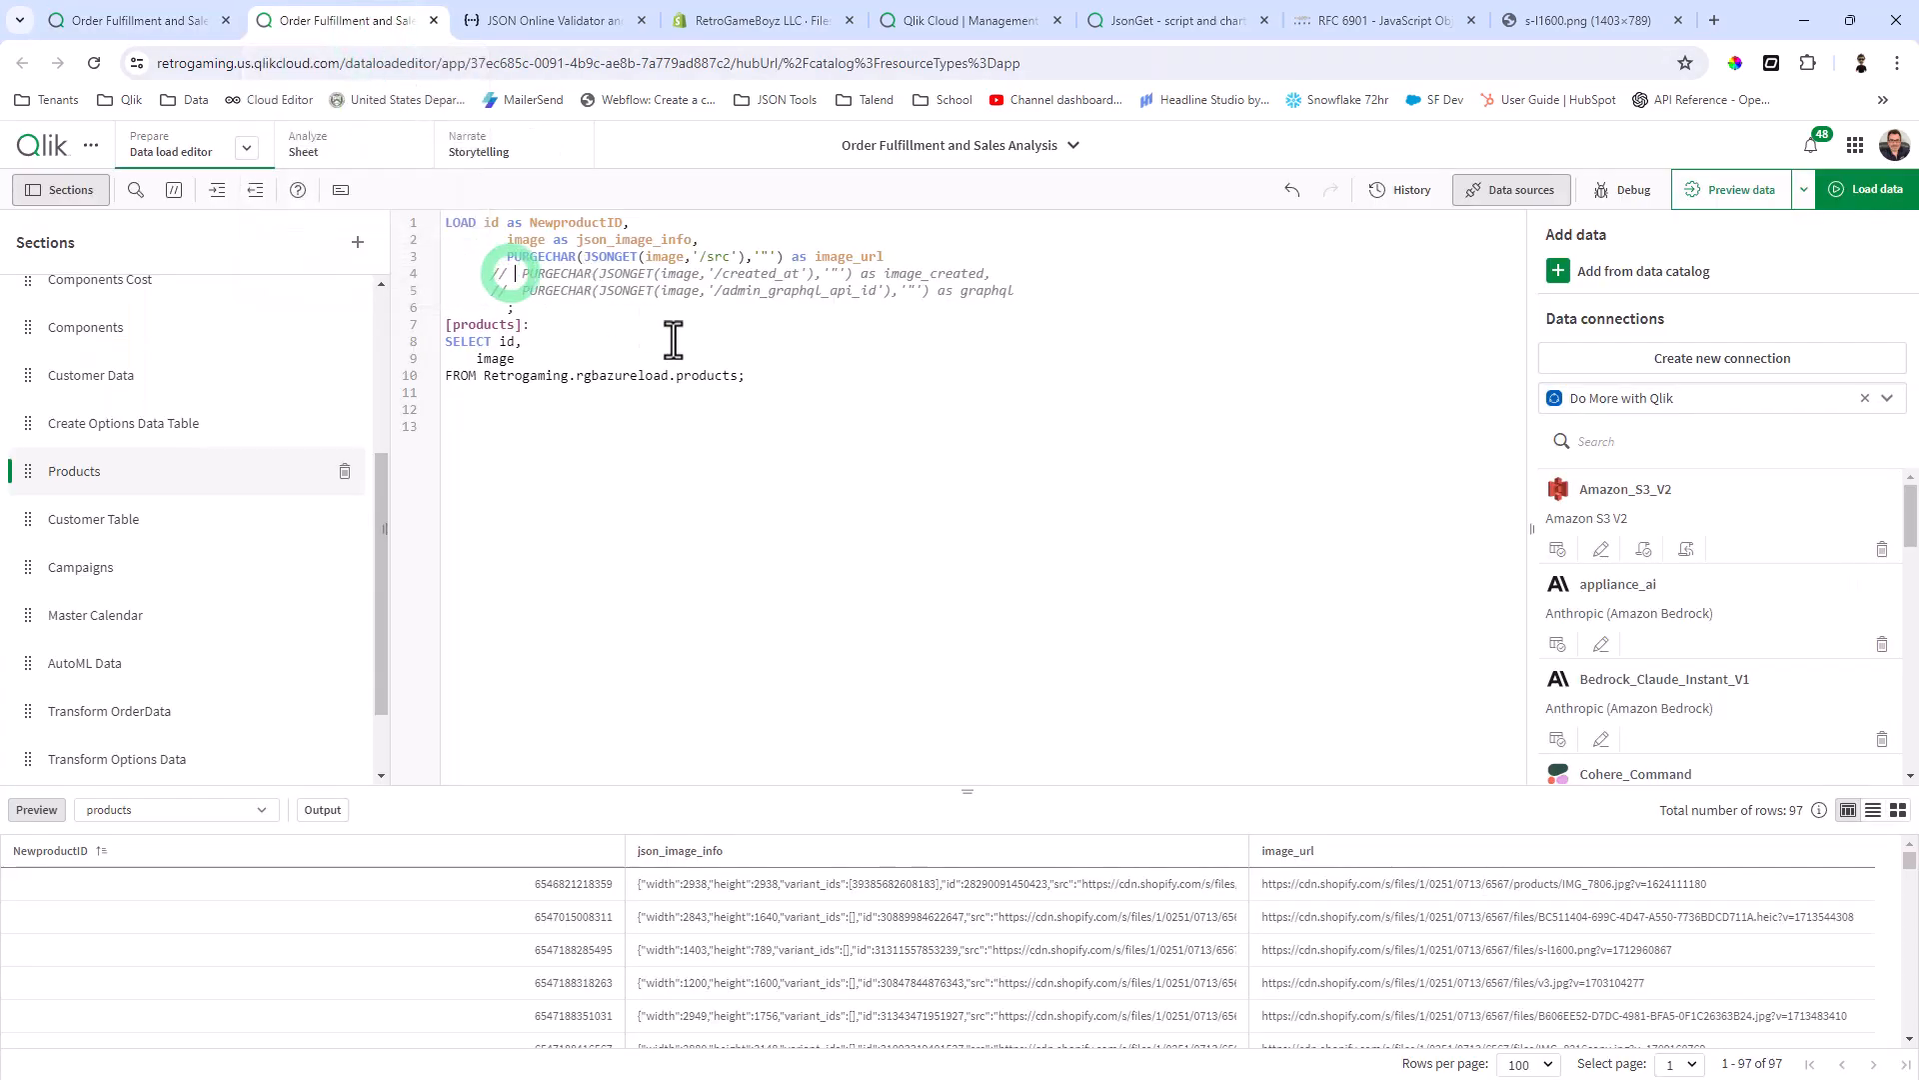
pyautogui.press('Delete')
pyautogui.press('Delete')
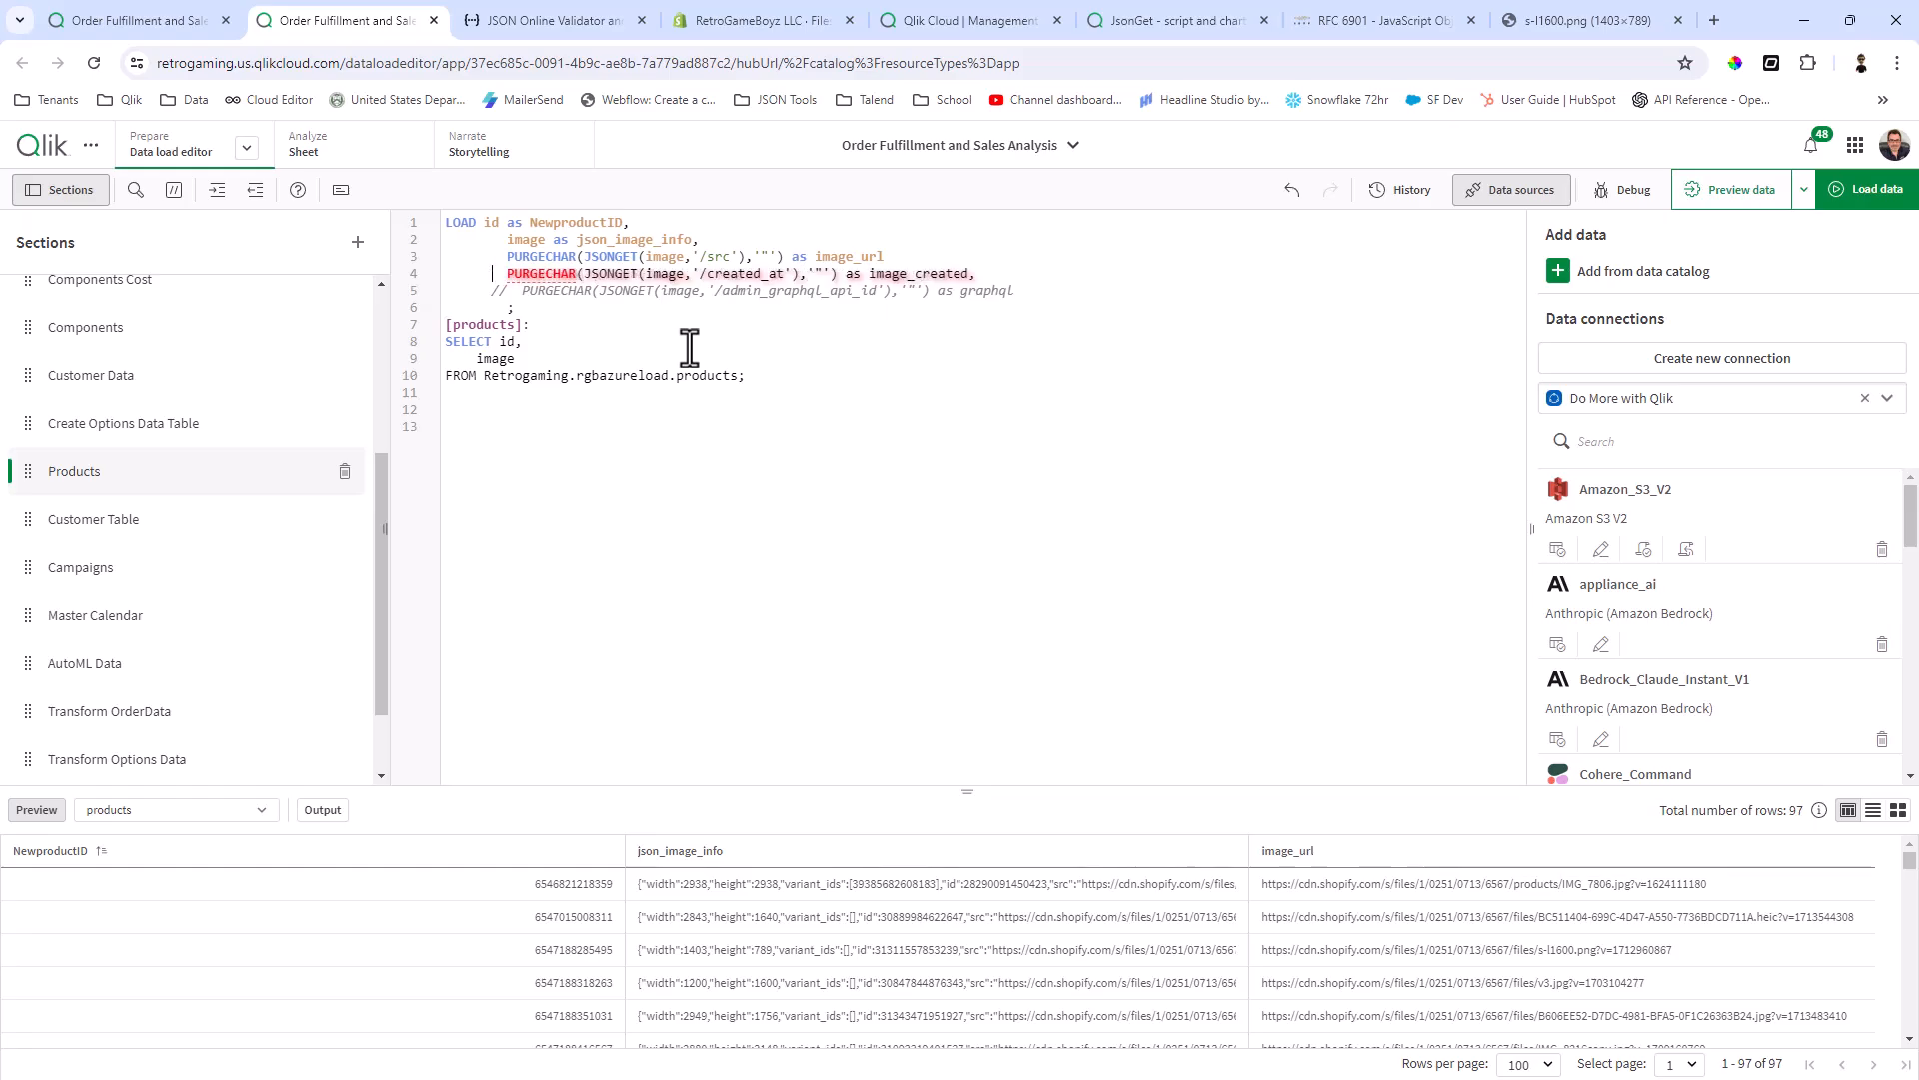
pyautogui.press('Delete')
pyautogui.press('Delete')
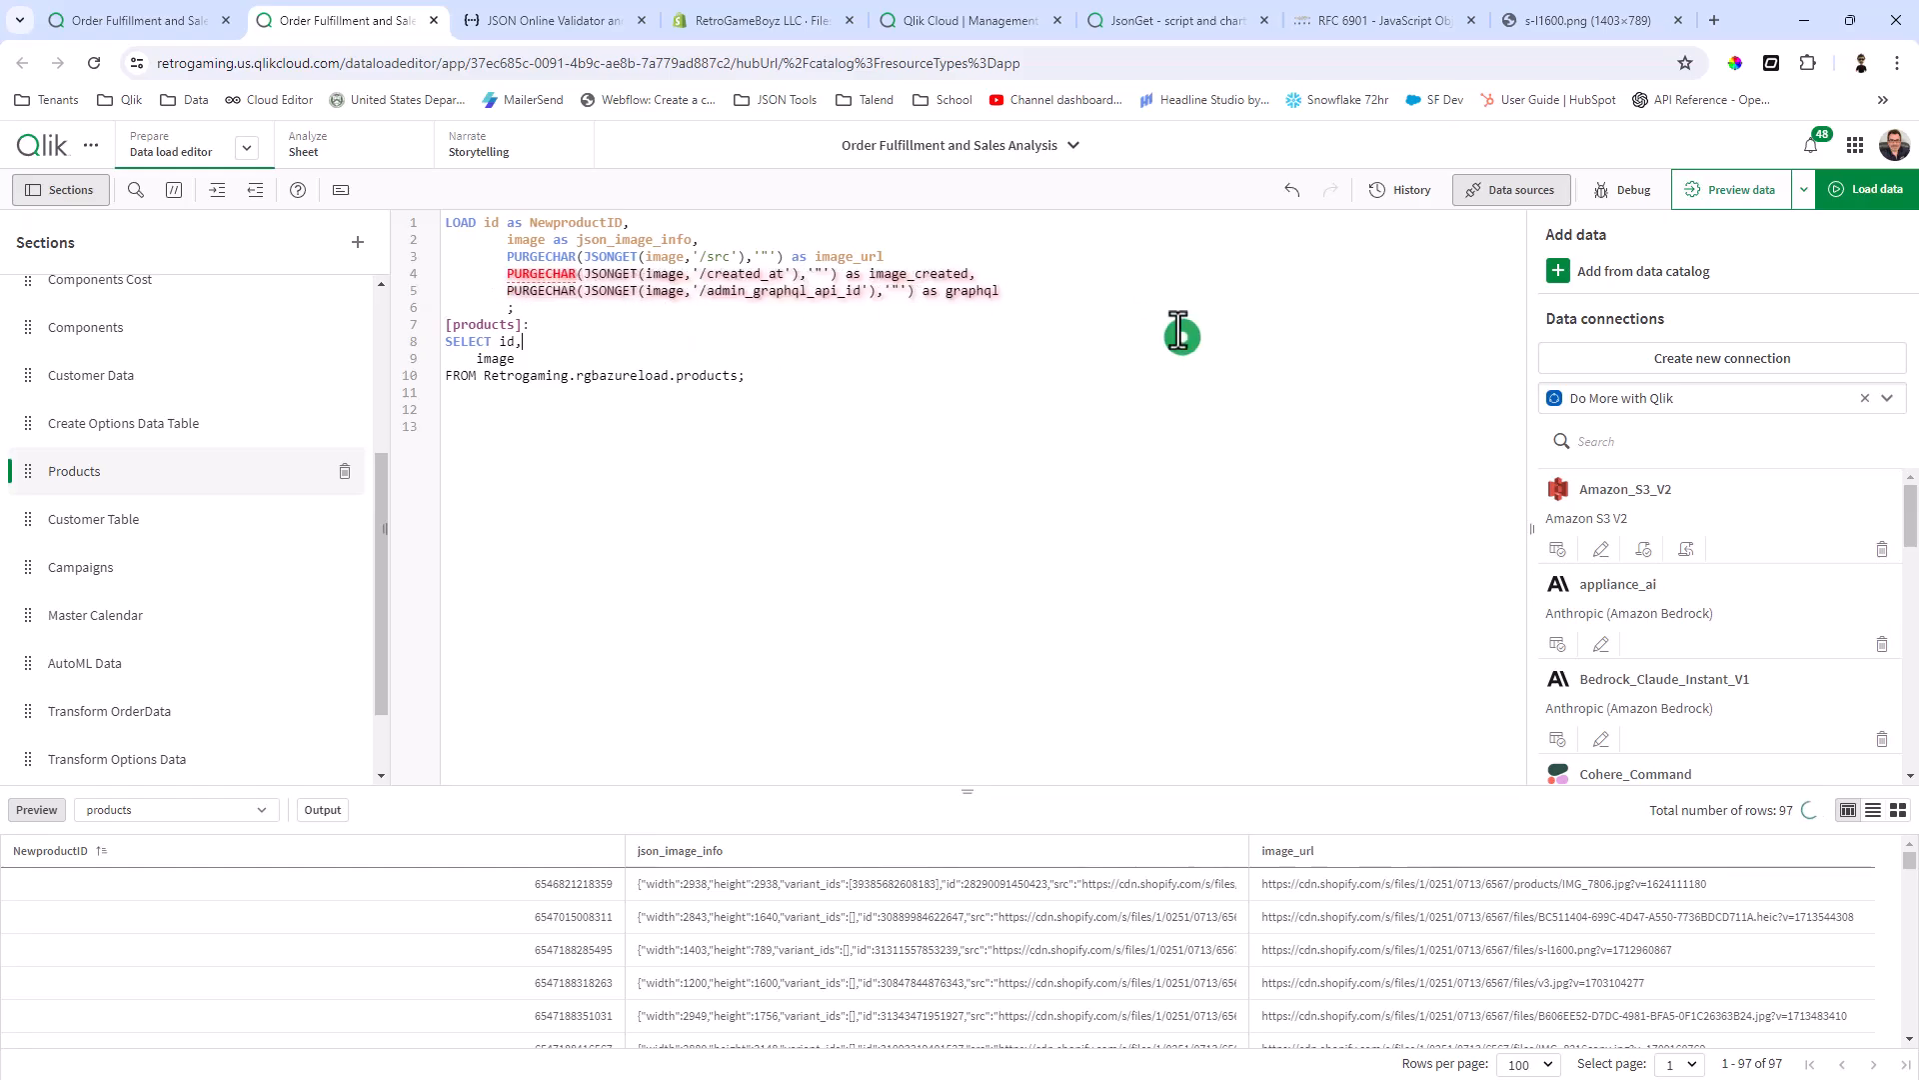
pyautogui.click(1029, 282)
pyautogui.click(942, 258)
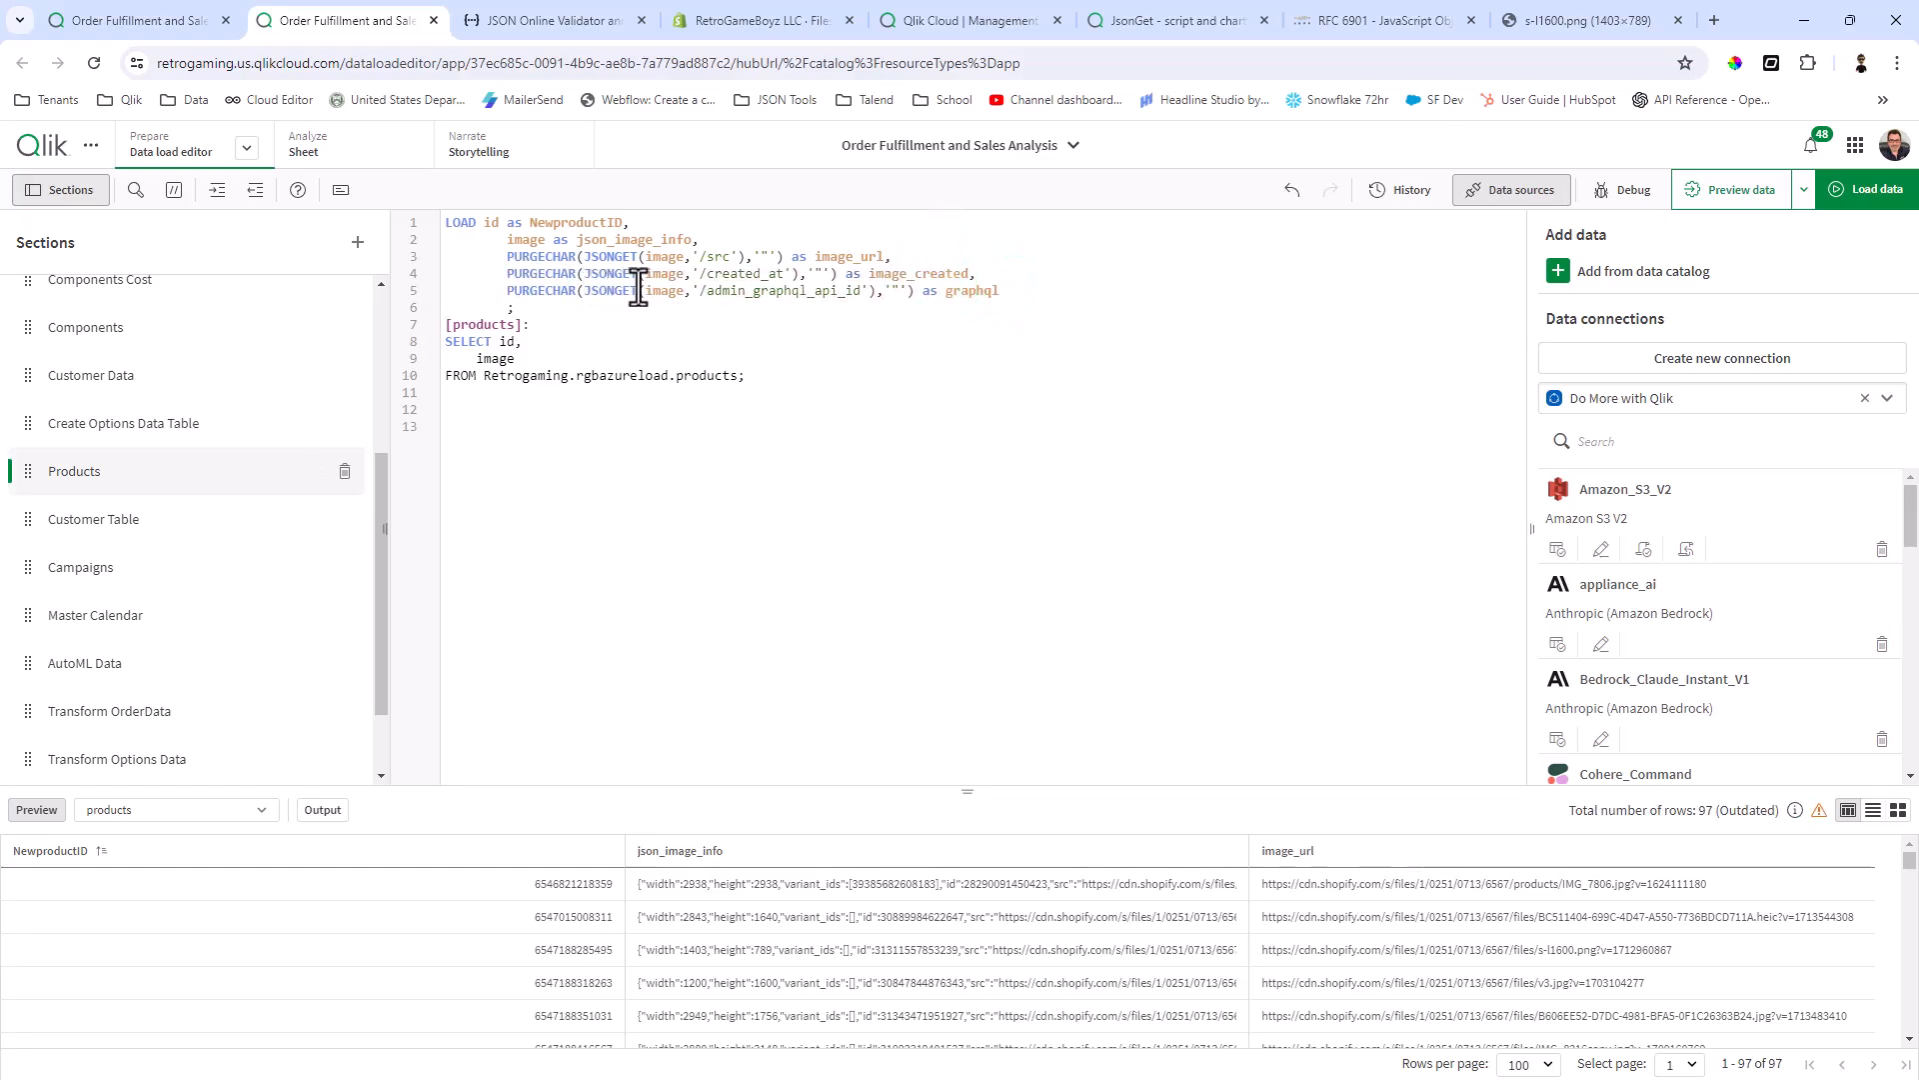
# Step: Check the admin_graphql_api_id and created_at keys in the JSON validator against the load script's paths
pyautogui.click(697, 276)
pyautogui.click(580, 24)
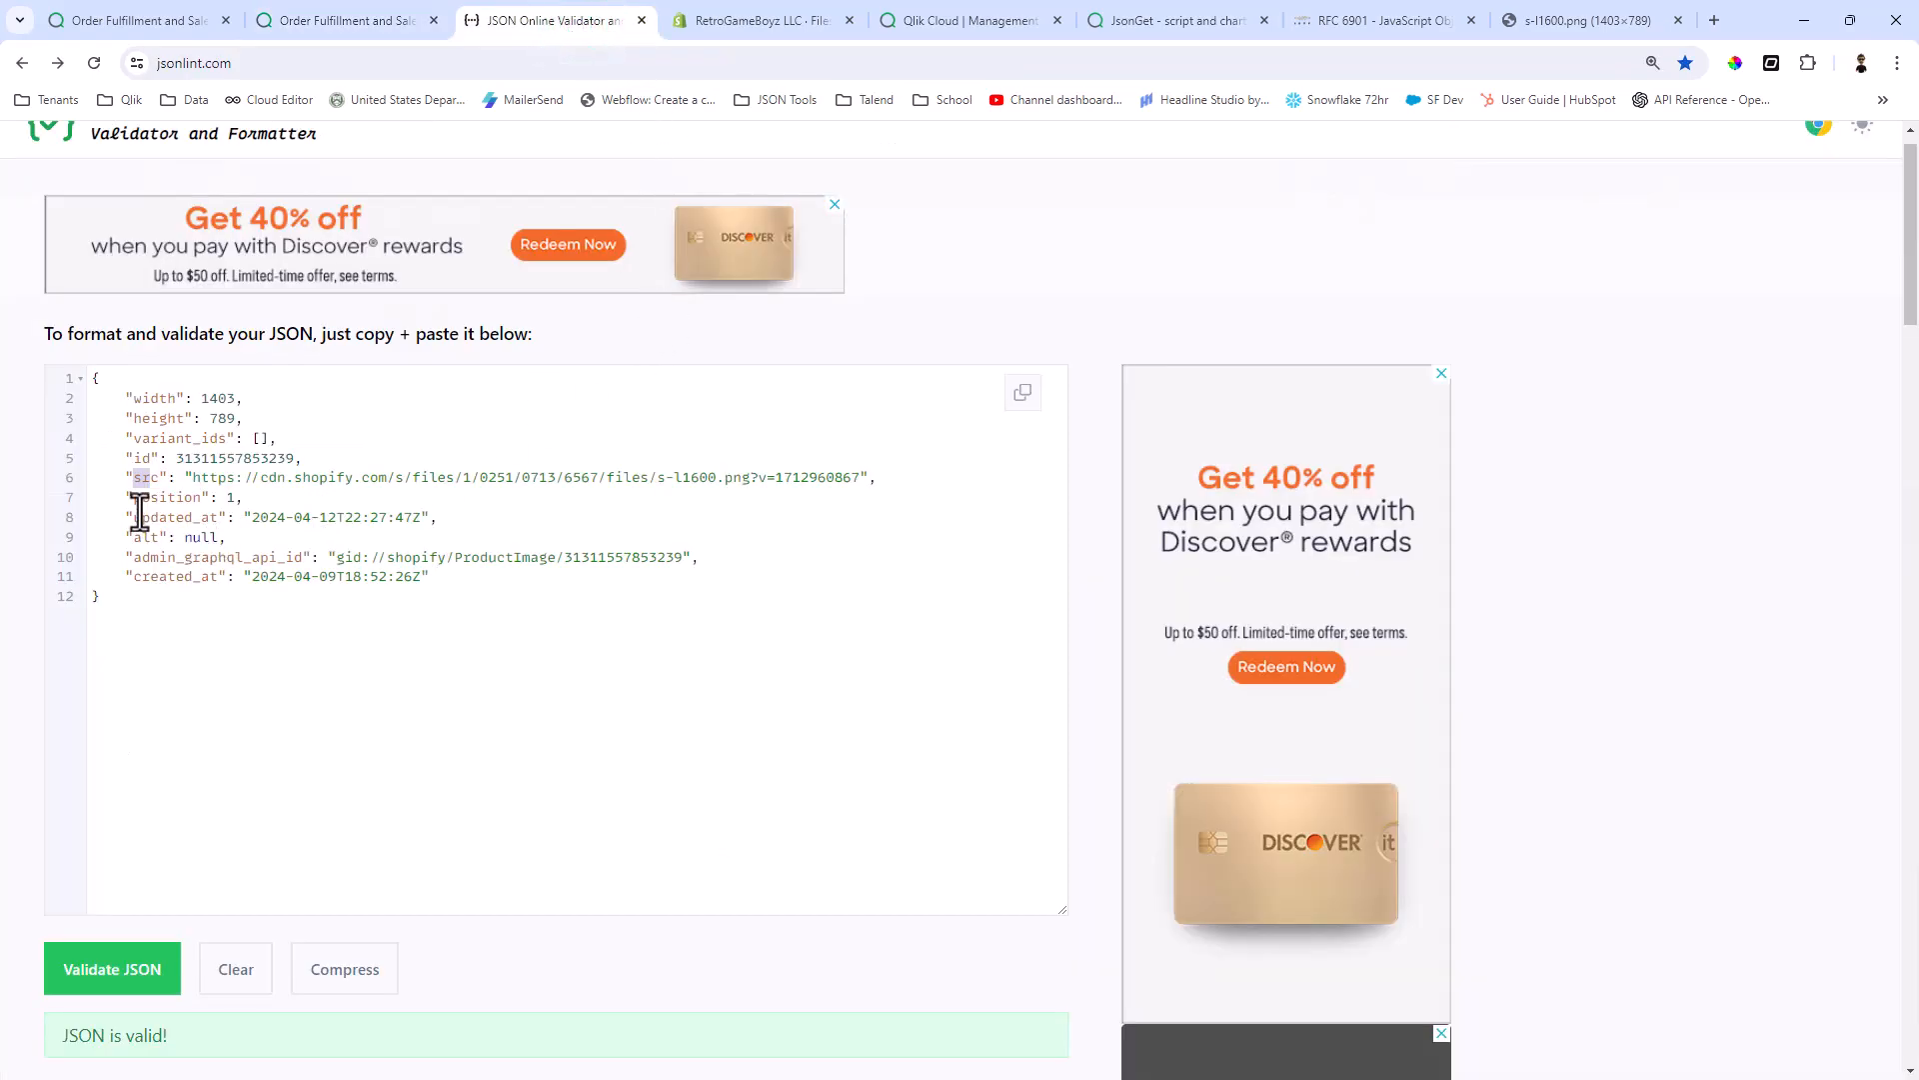
pyautogui.moveTo(134, 557); pyautogui.dragTo(302, 562)
pyautogui.moveTo(133, 578); pyautogui.dragTo(219, 586)
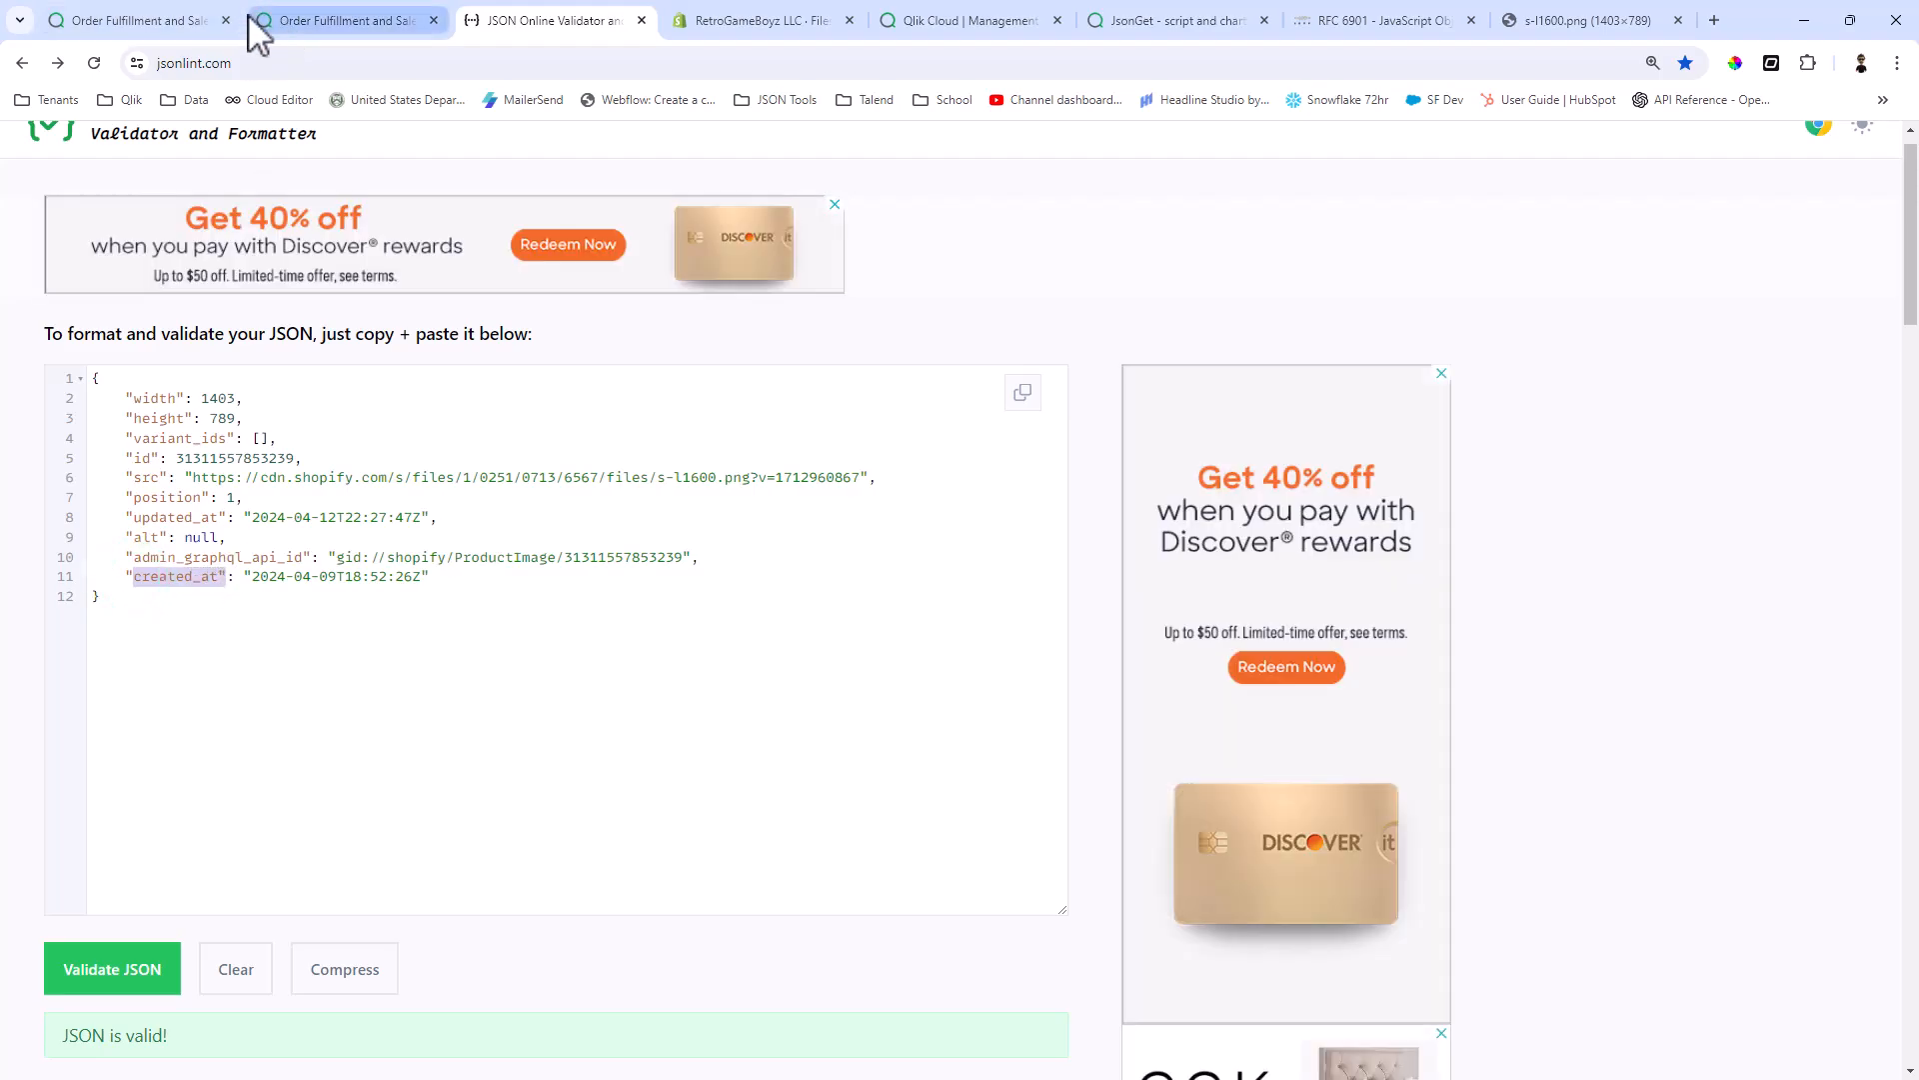
pyautogui.click(336, 20)
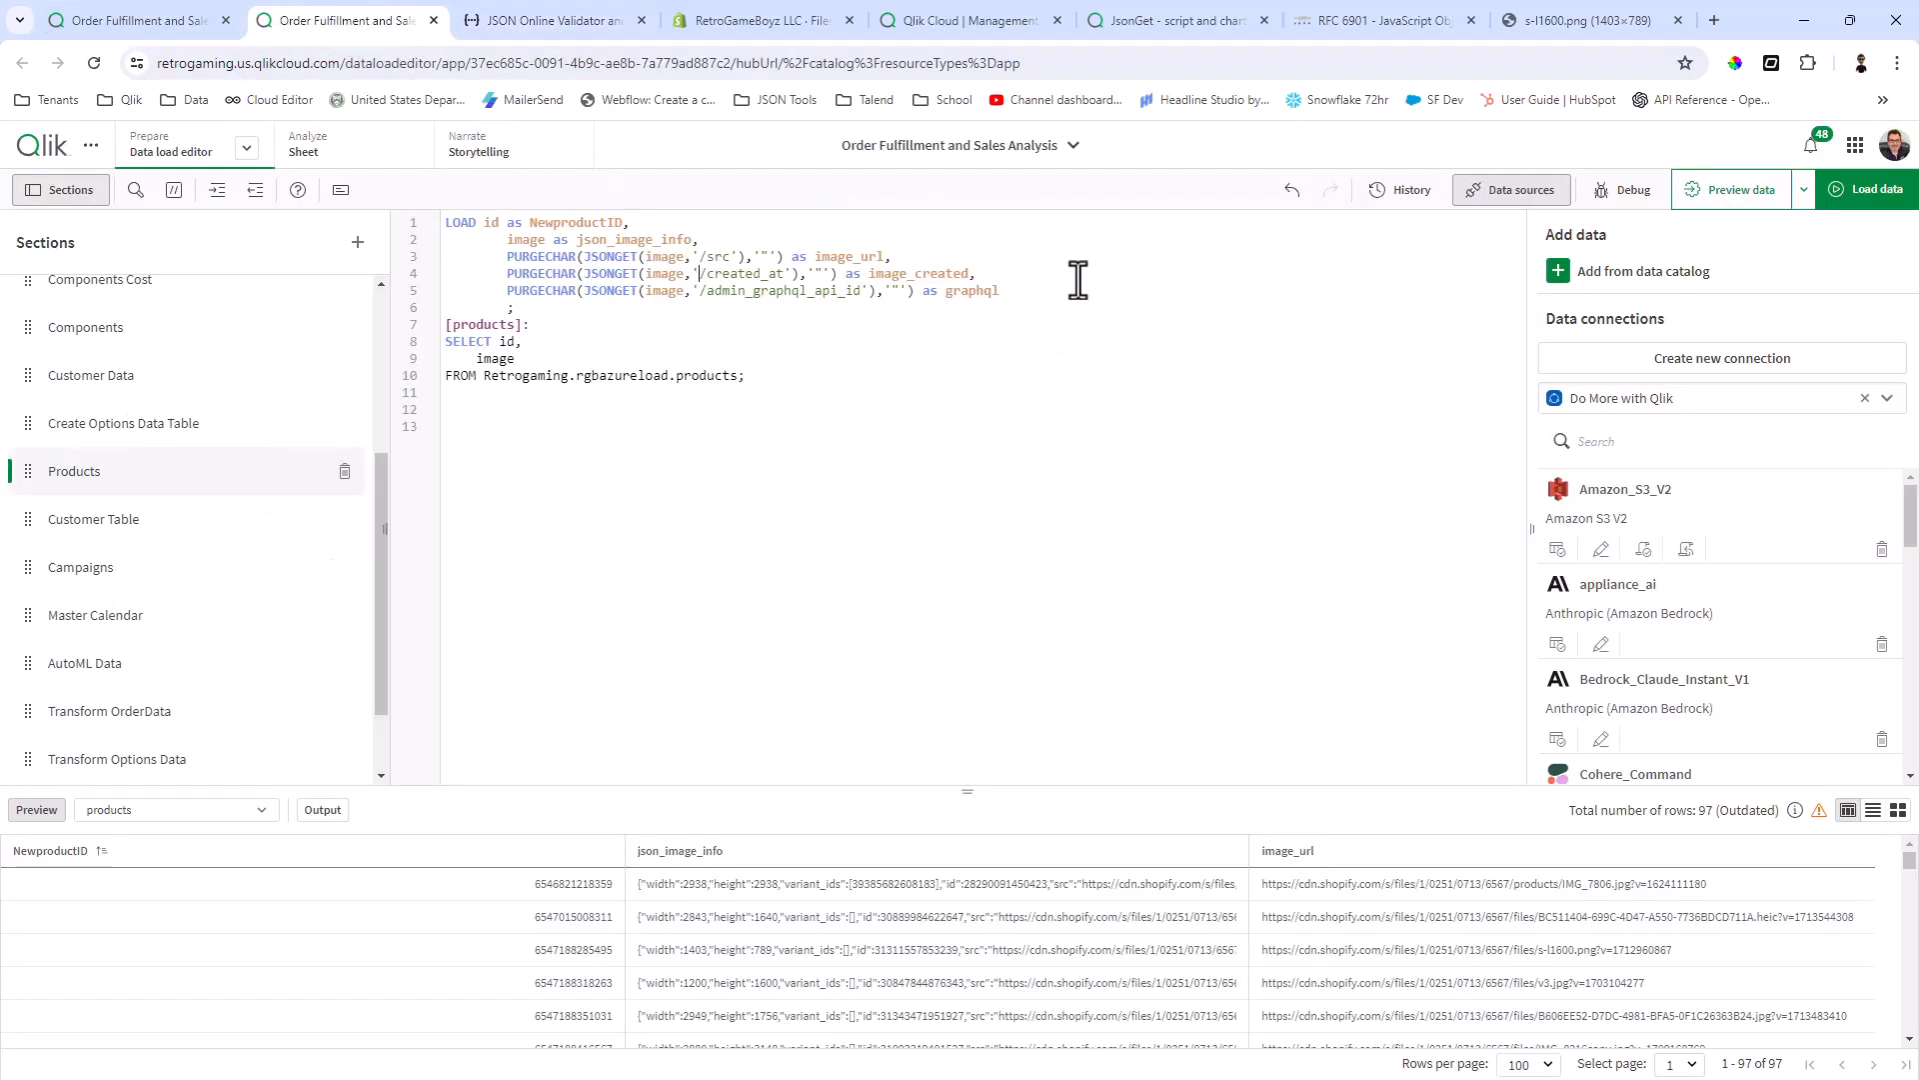
# Step: Load the data with the updated Products script and return to the Product Catalog sheet
pyautogui.click(492, 241)
pyautogui.click(1869, 195)
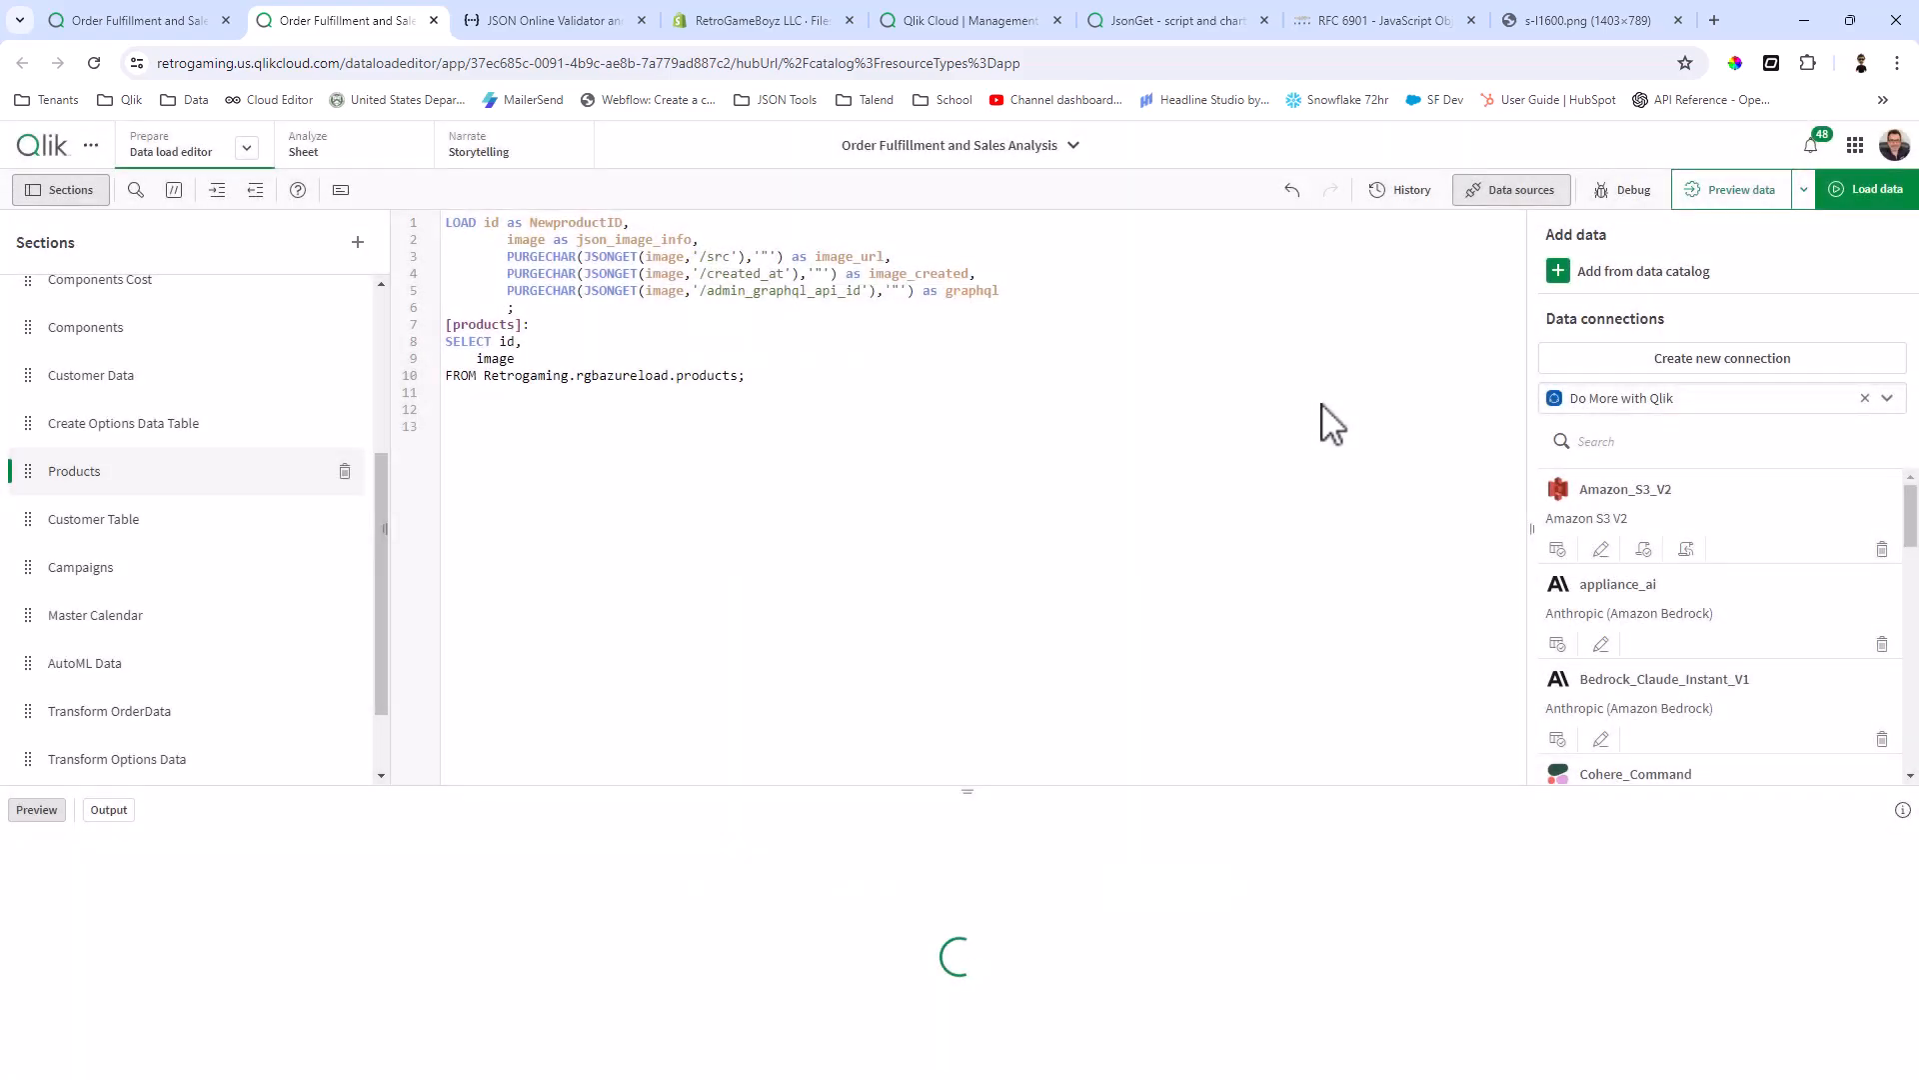
pyautogui.click(164, 18)
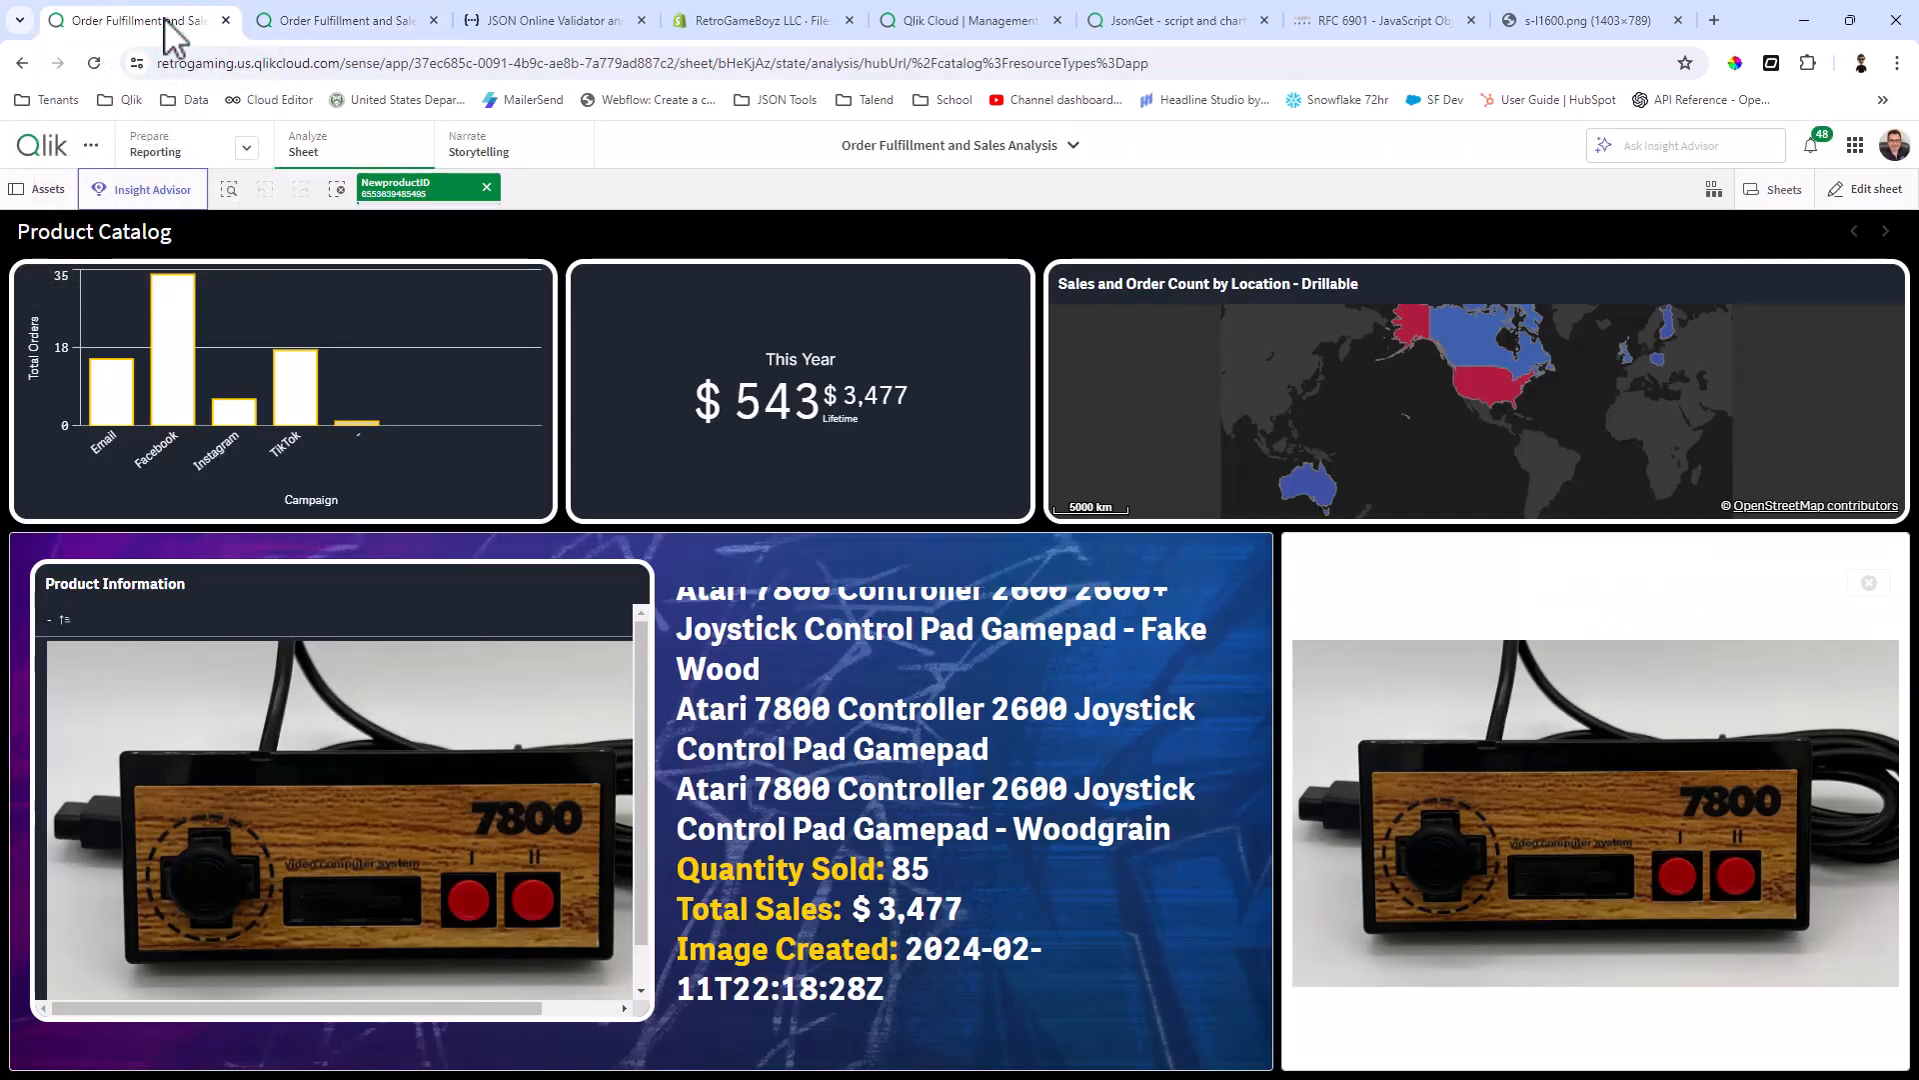
# Step: Clear the product selection, select the Colecovision Arcade Stick in the image grid, and view its image creation date and GraphQL ID
pyautogui.scroll(-2, 847, 958)
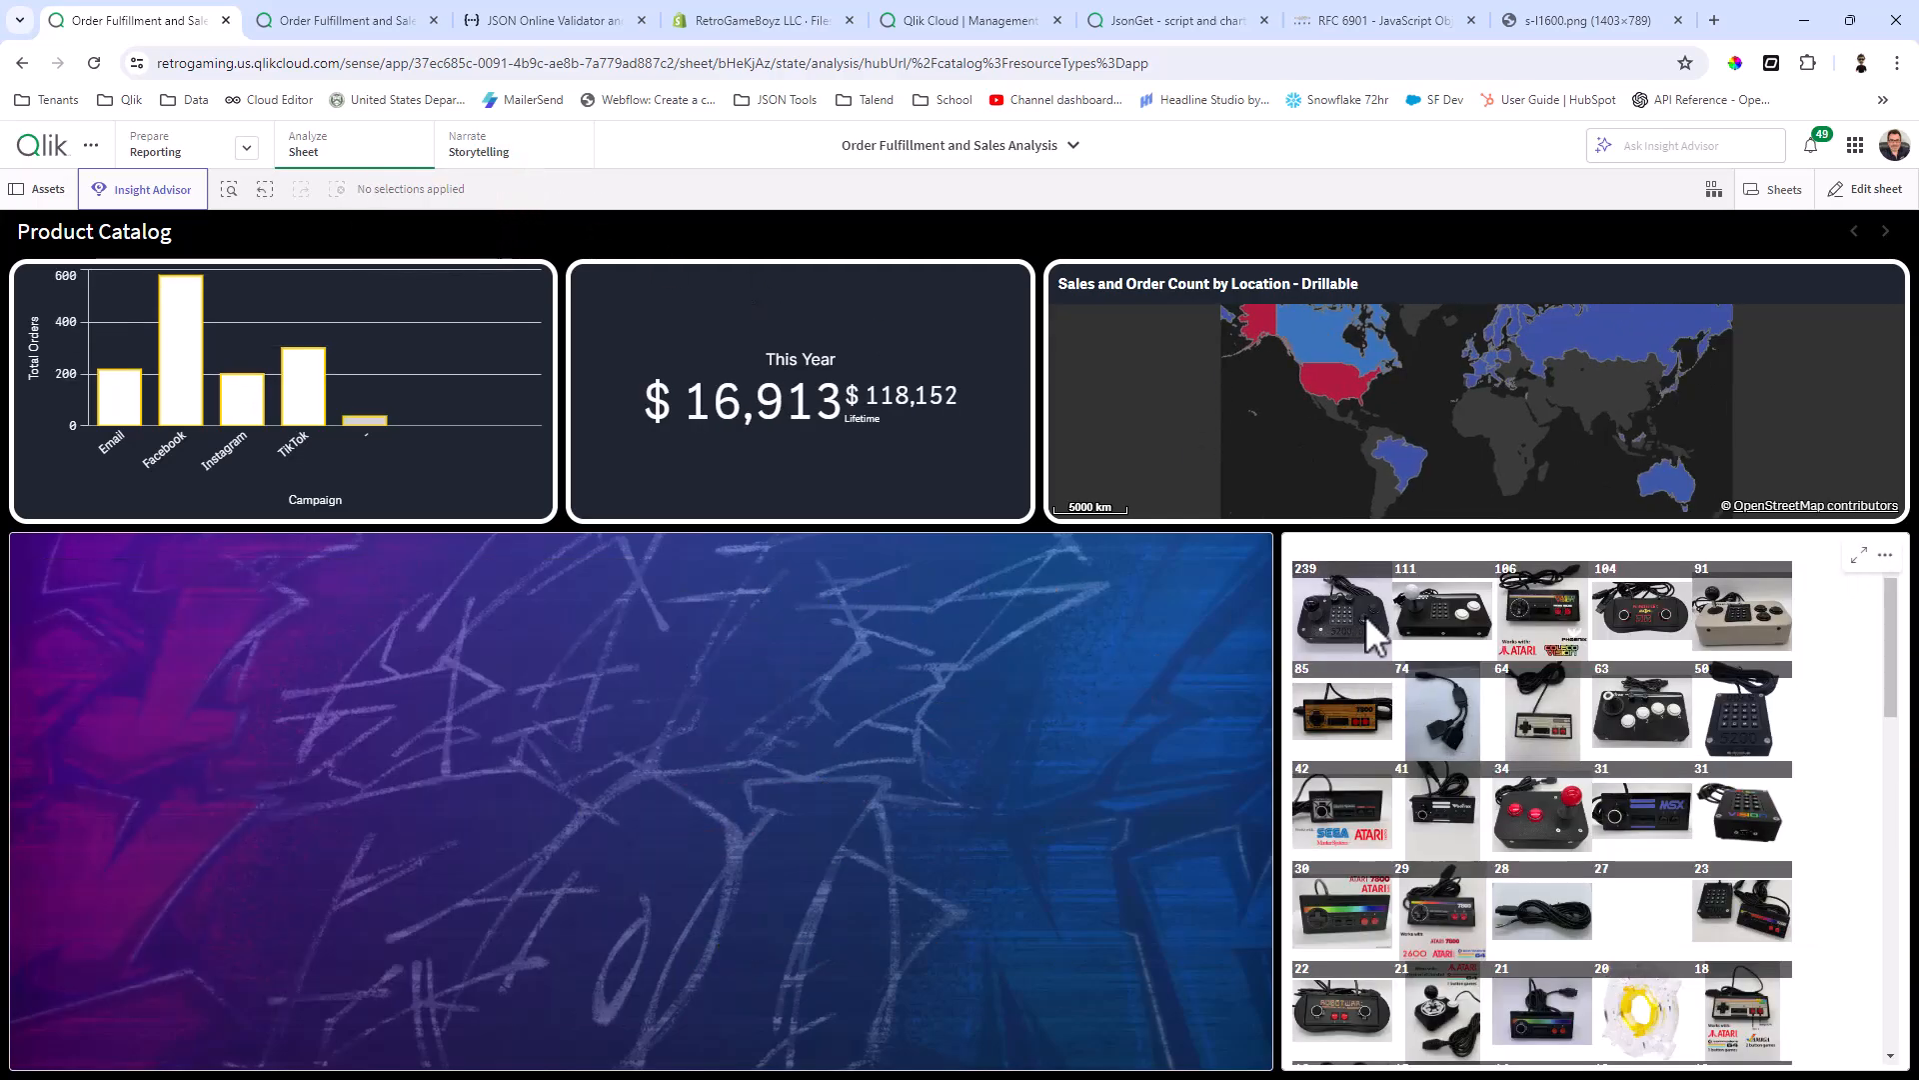
pyautogui.click(1446, 616)
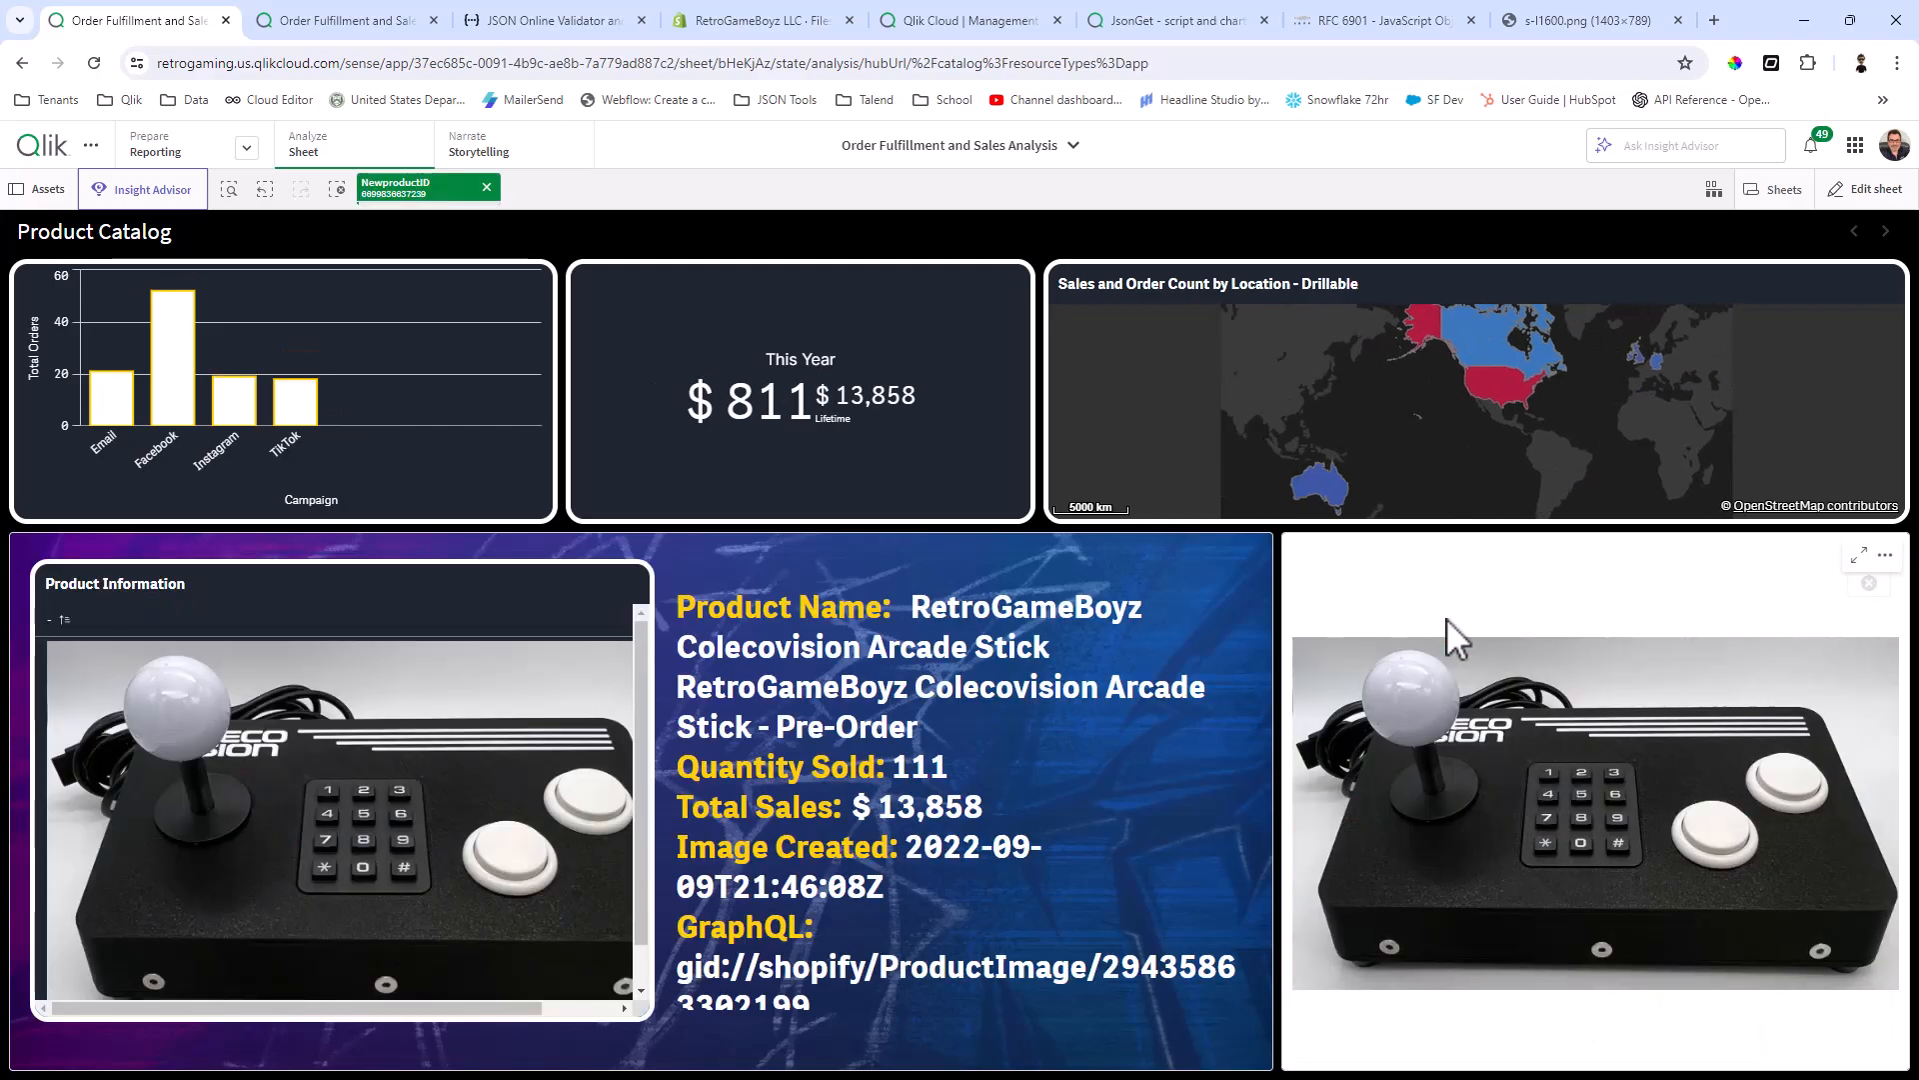
pyautogui.scroll(-1, 952, 903)
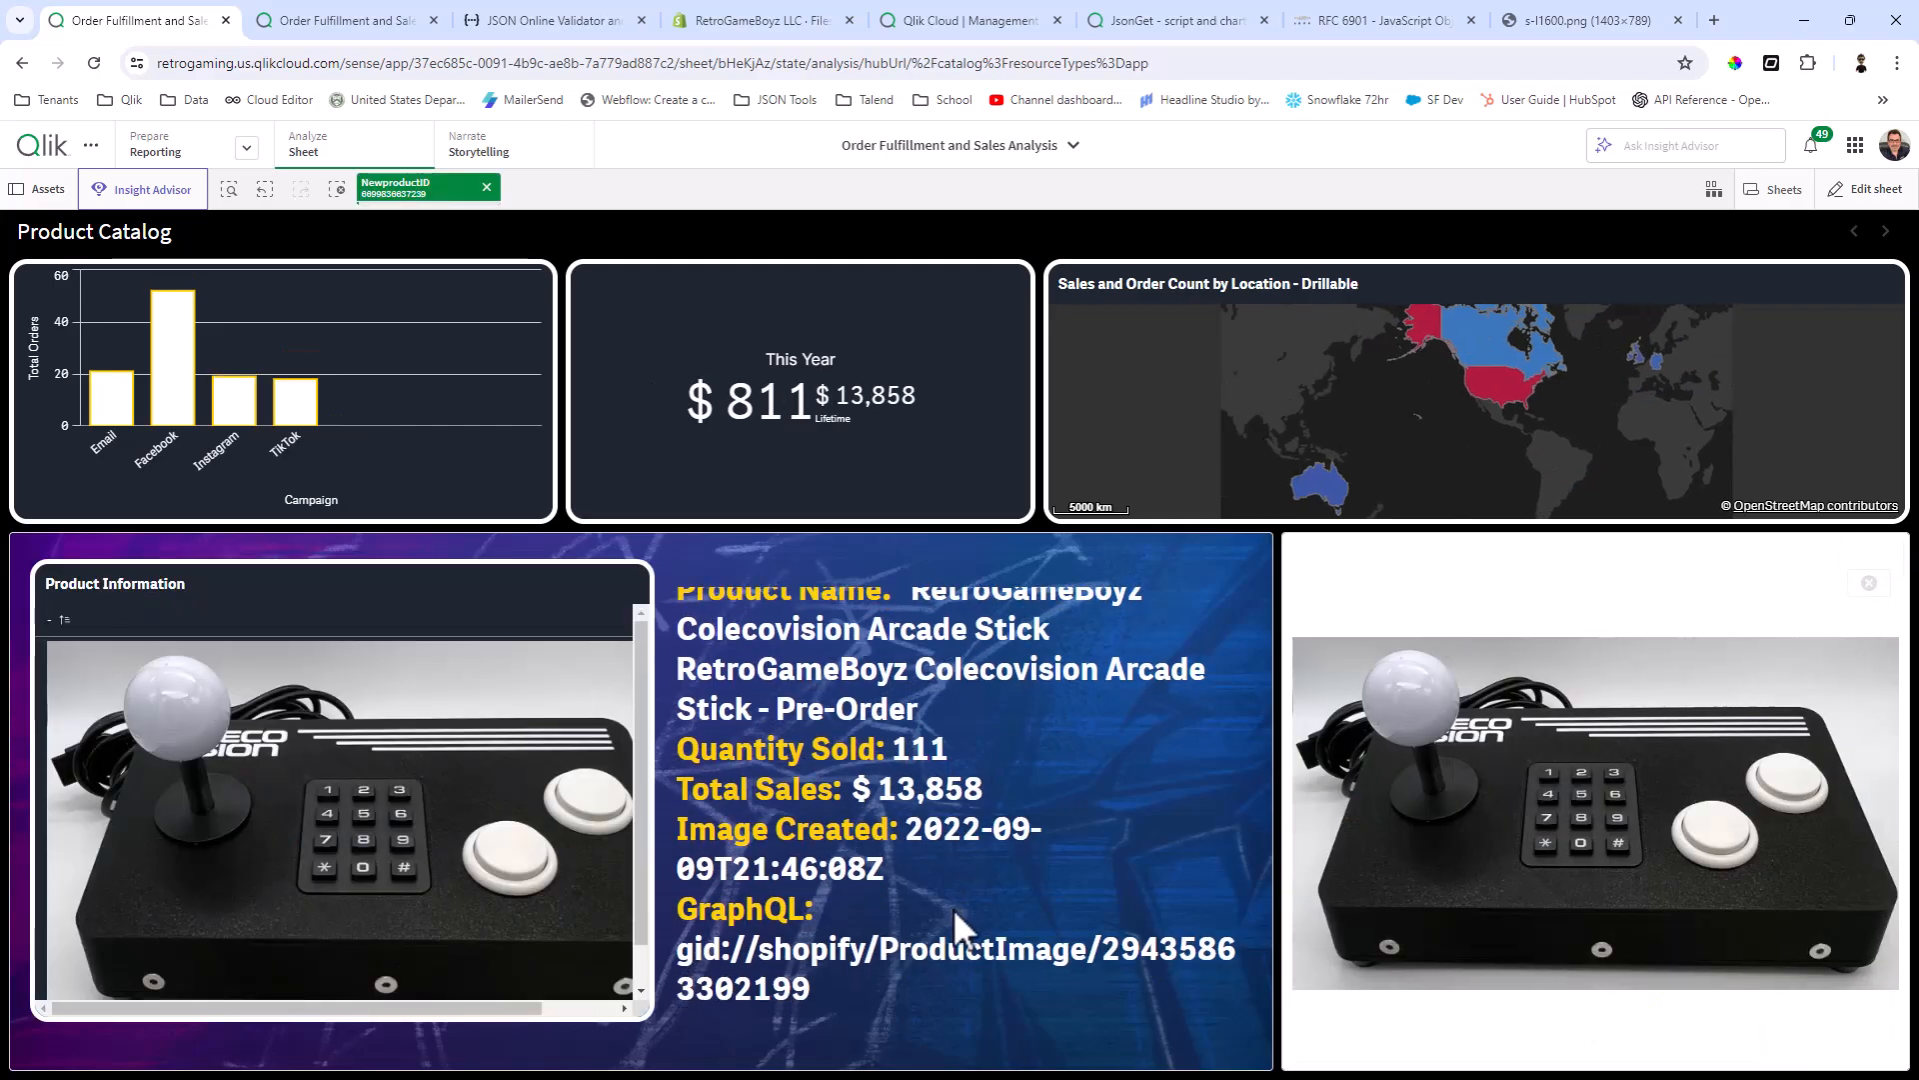